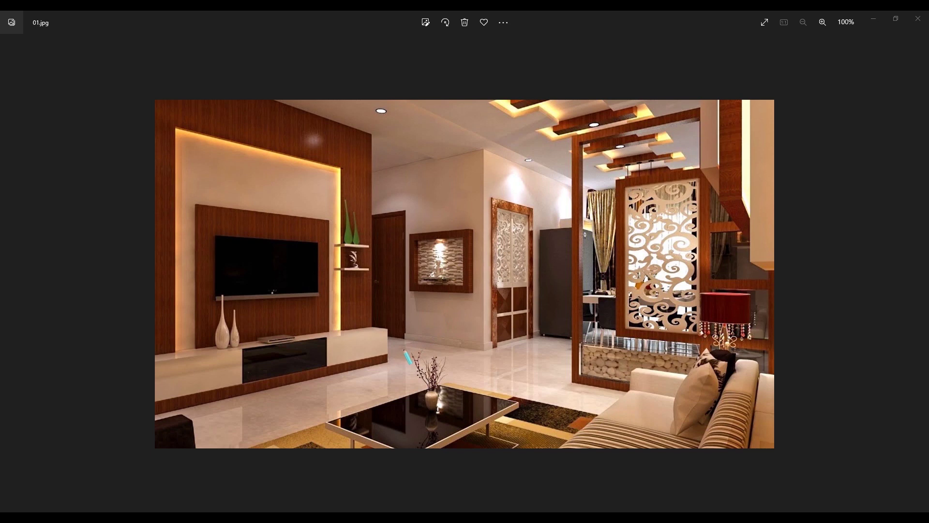
Step: Draw red arrows at the TV-wall cove strips, the round ceiling downlight and another lit spot
left_click_drag(249, 327, 334, 189)
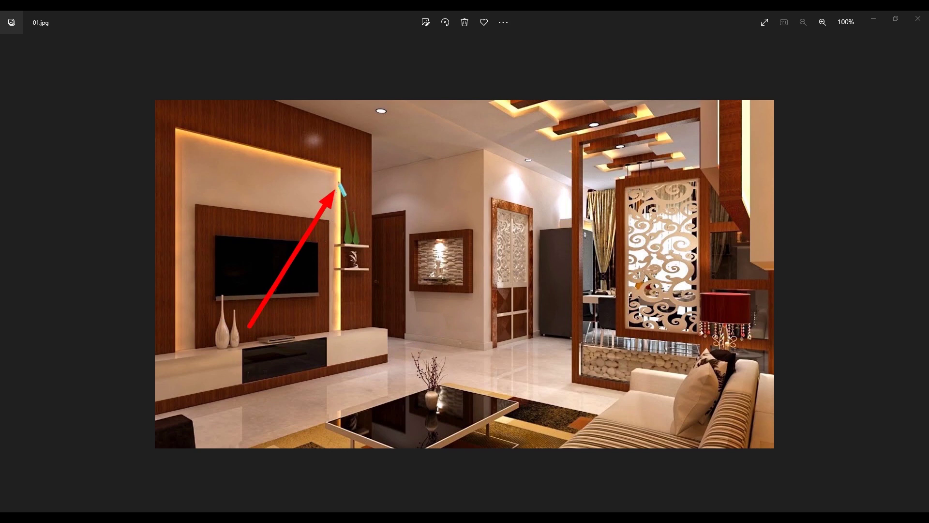
left_click_drag(215, 200, 249, 151)
left_click_drag(411, 196, 383, 117)
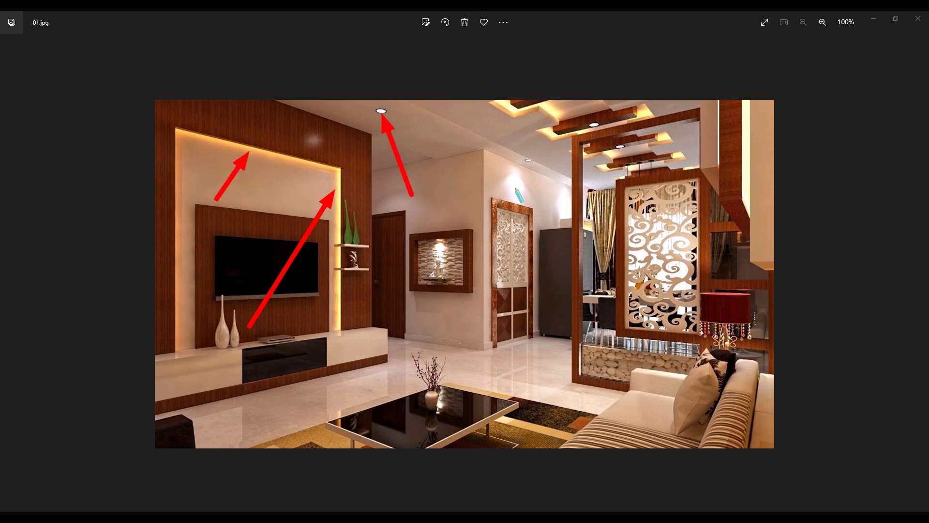
left_click_drag(453, 241, 502, 178)
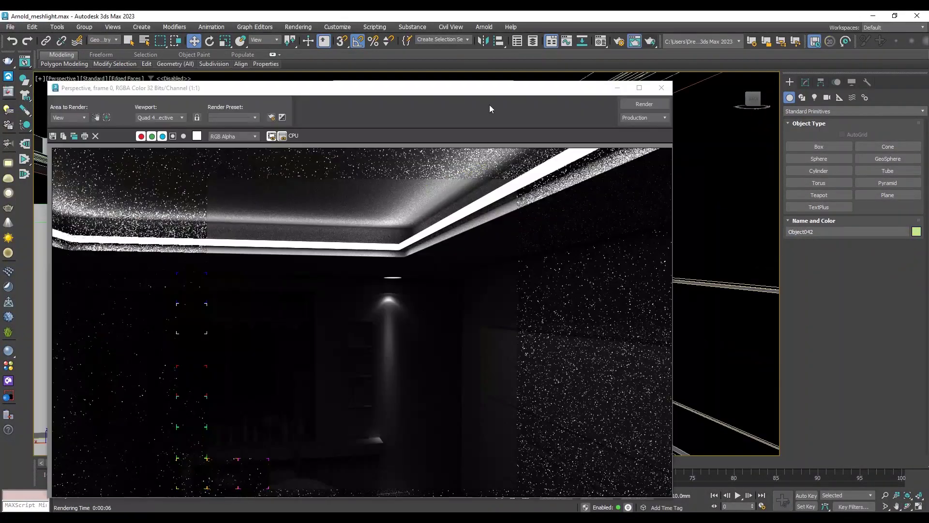
Step: Move the noisy mesh-light test render window aside and zoom within it
left_click_drag(487, 90, 534, 62)
scroll(510, 311, "down", 1)
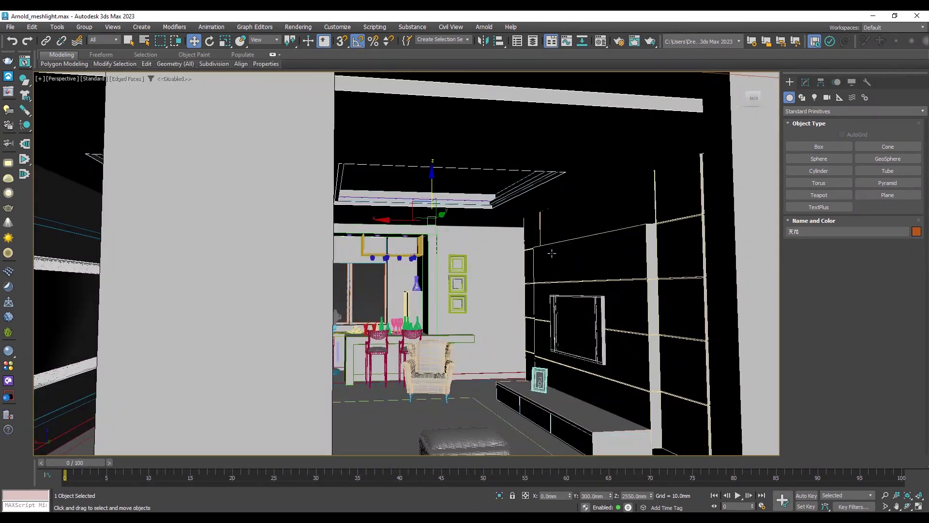
scroll(551, 253, "up", 2)
scroll(518, 274, "up", 2)
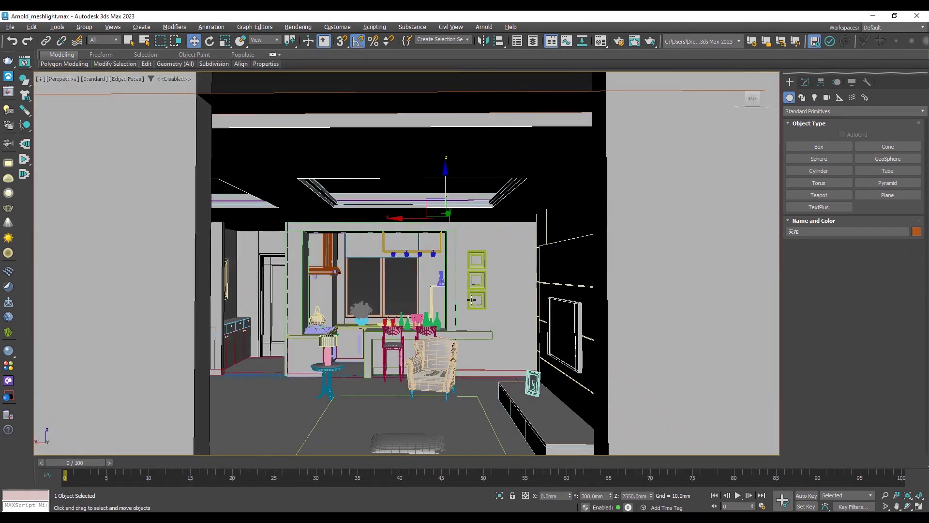
scroll(499, 274, "up", 2)
scroll(483, 275, "up", 3)
Step: Pan and zoom the Perspective view to frame the kitchen wall
mouse_move(491, 275)
middle_mouse_down()
mouse_move(514, 288)
mouse_move(525, 312)
middle_mouse_up()
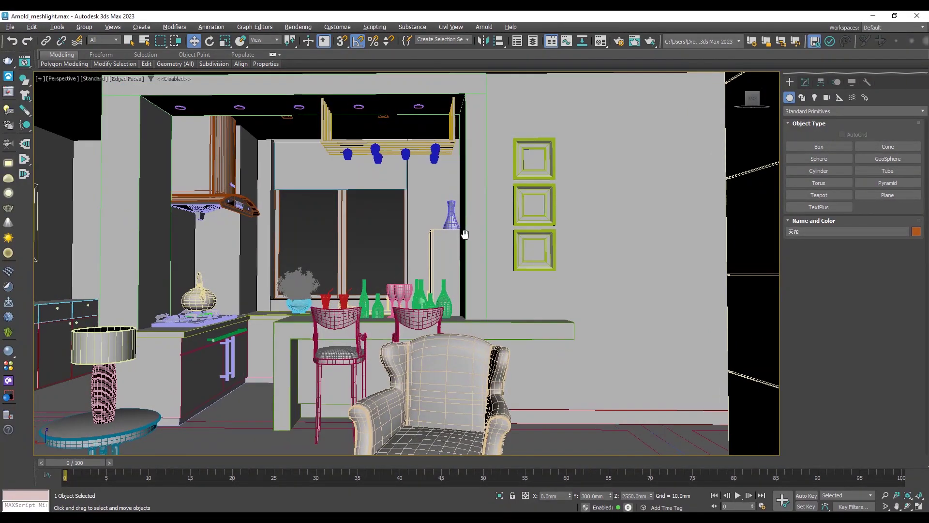
middle_click_drag(450, 270, 479, 292)
scroll(450, 177, "down", 2)
scroll(465, 189, "down", 2)
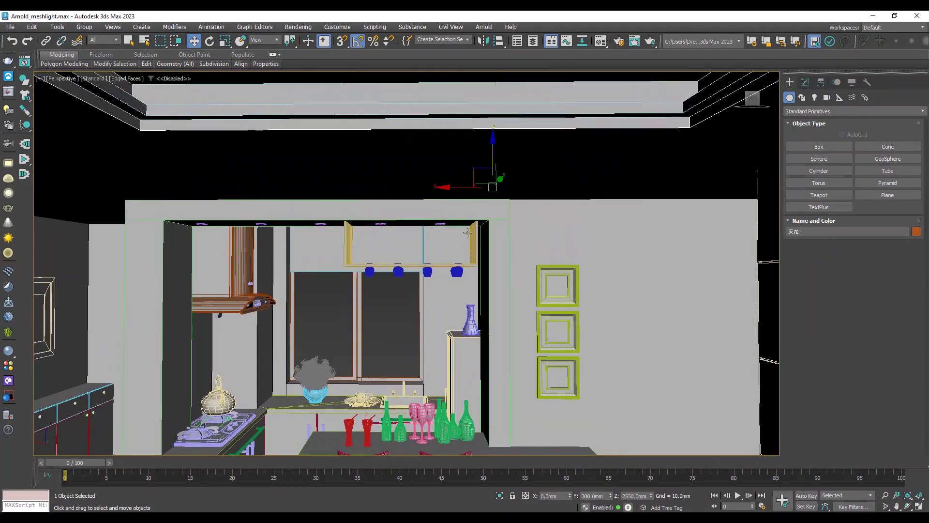
scroll(482, 202, "down", 2)
scroll(483, 202, "up", 1)
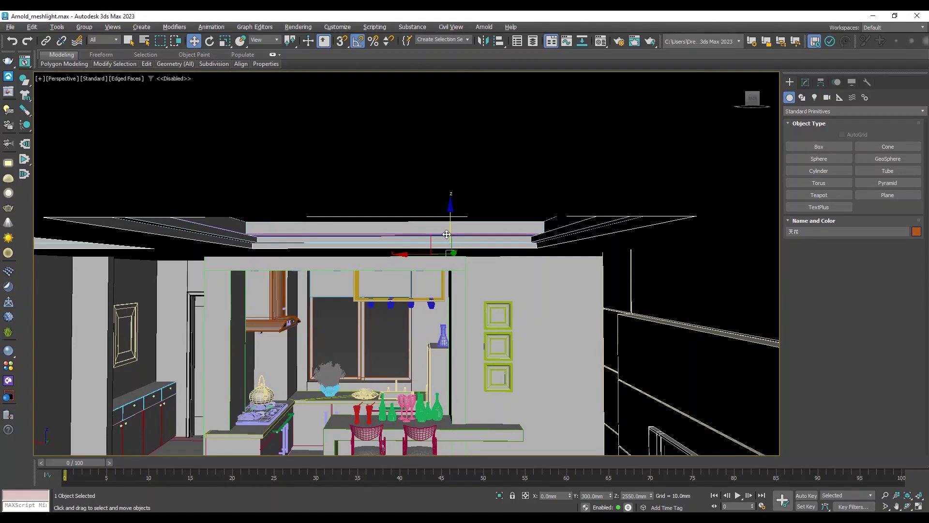
scroll(446, 229, "up", 2)
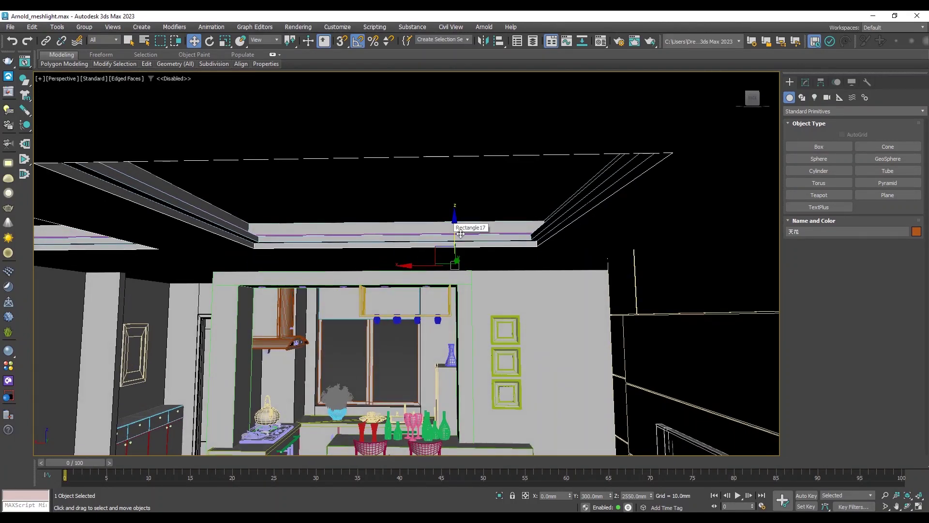
Step: Orbit up to the kitchen ceiling and view its recessed cove panels from above
mouse_move(222, 214)
middle_mouse_down("alt")
mouse_move(288, 244)
mouse_move(375, 249)
mouse_move(491, 284)
mouse_move(483, 289)
mouse_move(520, 213)
middle_mouse_up("alt")
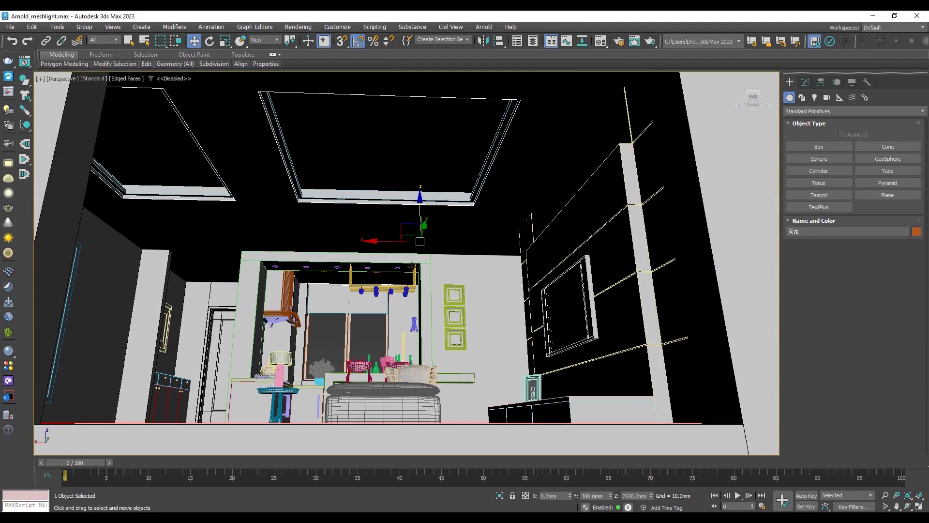
scroll(338, 277, "up", 5)
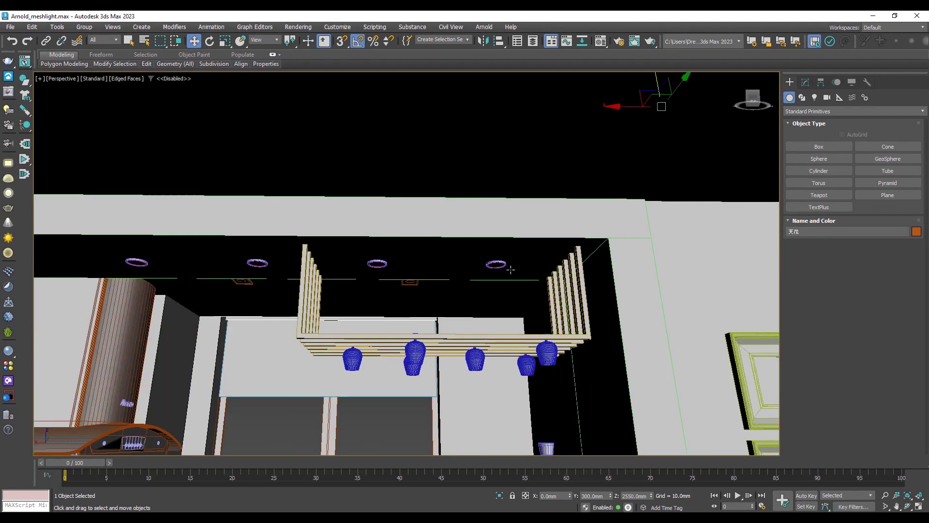
scroll(507, 264, "up", 1)
scroll(509, 269, "up", 1)
scroll(503, 266, "down", 1)
scroll(493, 261, "down", 2)
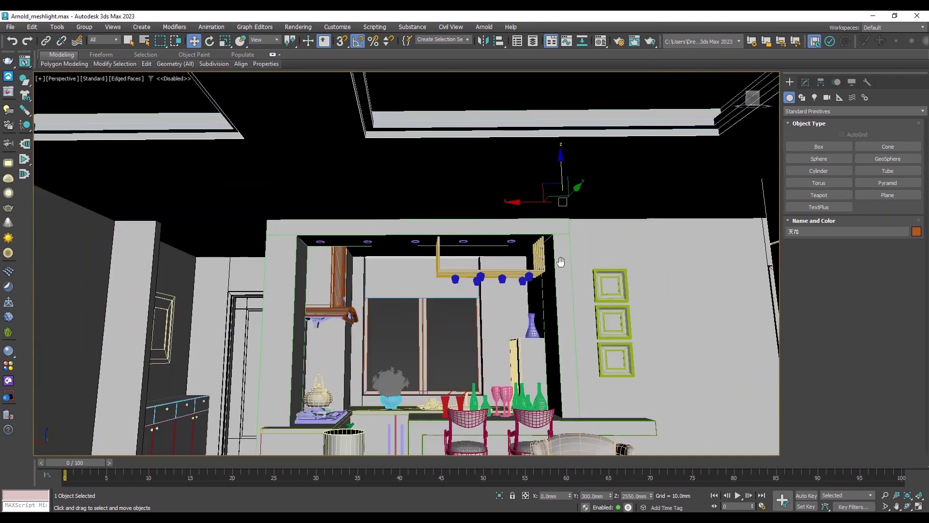
scroll(484, 258, "down", 1)
scroll(480, 256, "down", 1)
scroll(480, 256, "down", 2)
scroll(487, 237, "down", 2)
mouse_move(488, 230)
middle_mouse_down()
mouse_move(491, 311)
mouse_move(509, 299)
middle_mouse_up()
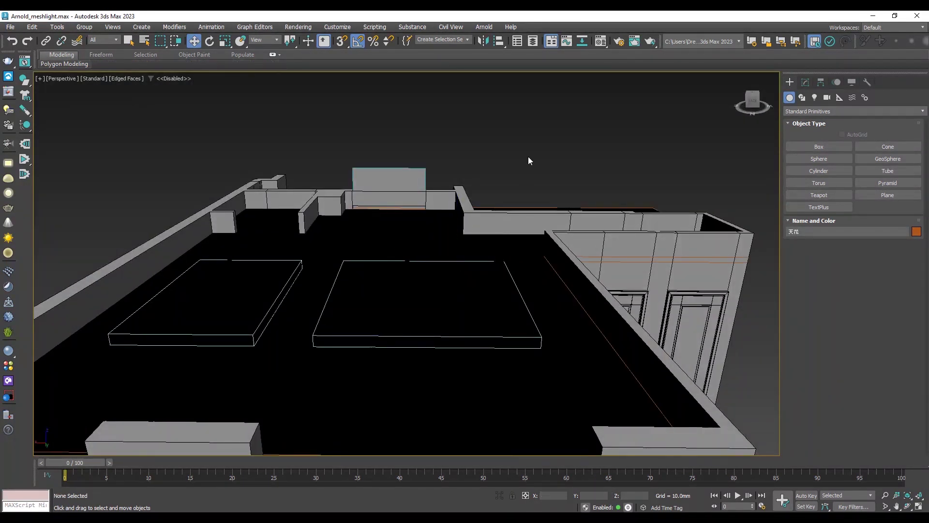
Step: Hide the solid ceiling slab, undoing an accidental move first
scroll(507, 380, "down", 2)
scroll(510, 338, "down", 1)
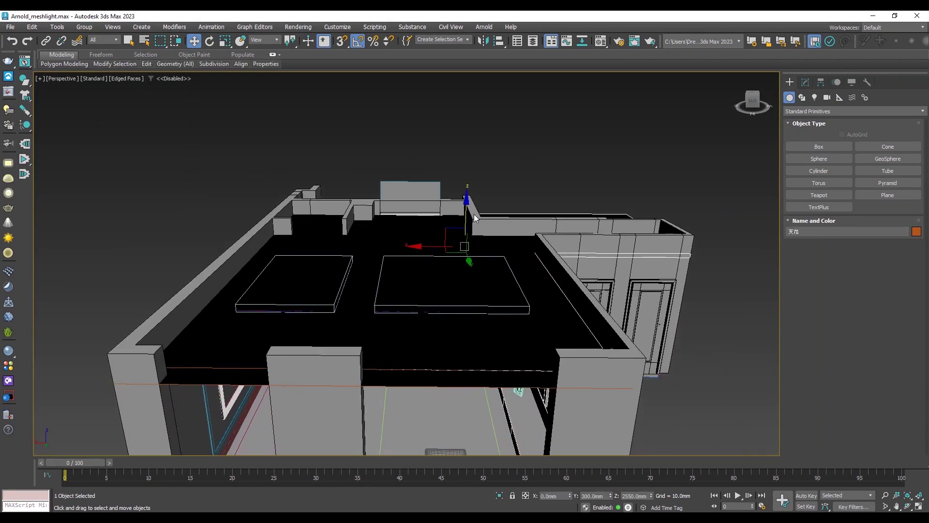
left_click_drag(466, 193, 469, 175)
key("ctrl+z")
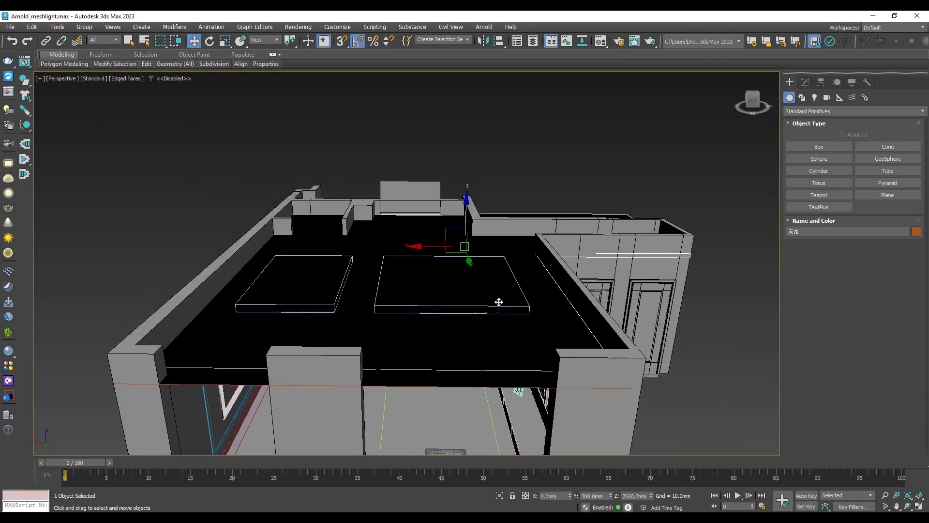
right_click(495, 327)
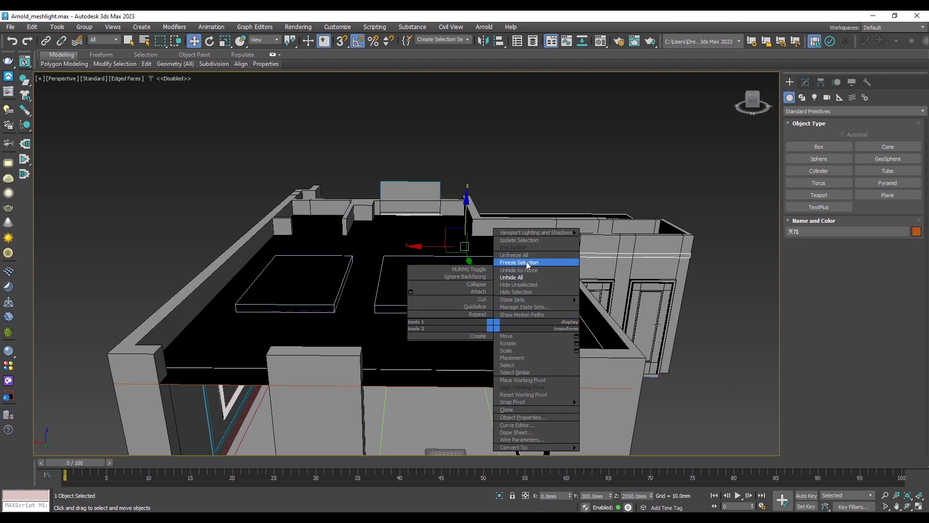
left_click(524, 292)
Step: Select the black ceiling panel and restore every hidden object with Unhide All
mouse_move(482, 303)
middle_mouse_down("alt")
mouse_move(465, 251)
mouse_move(433, 339)
middle_mouse_up("alt")
left_click(430, 343)
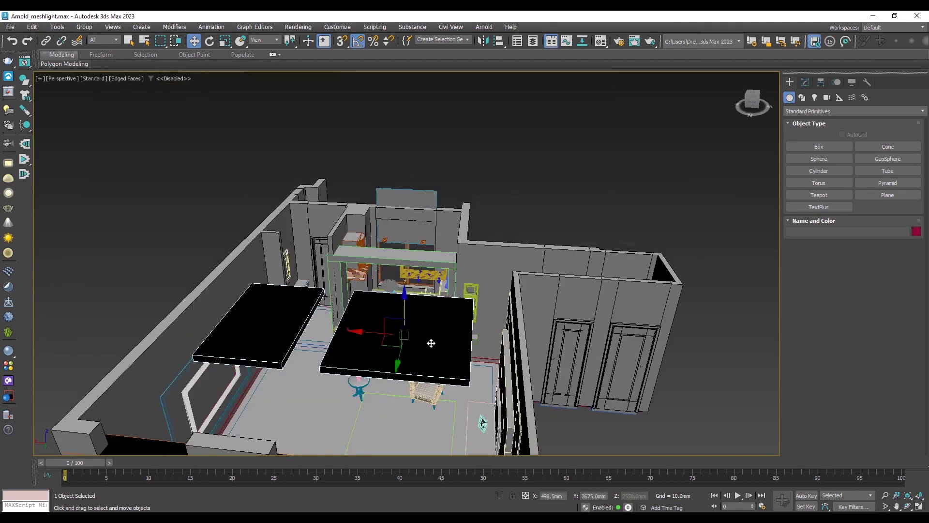
right_click(424, 306)
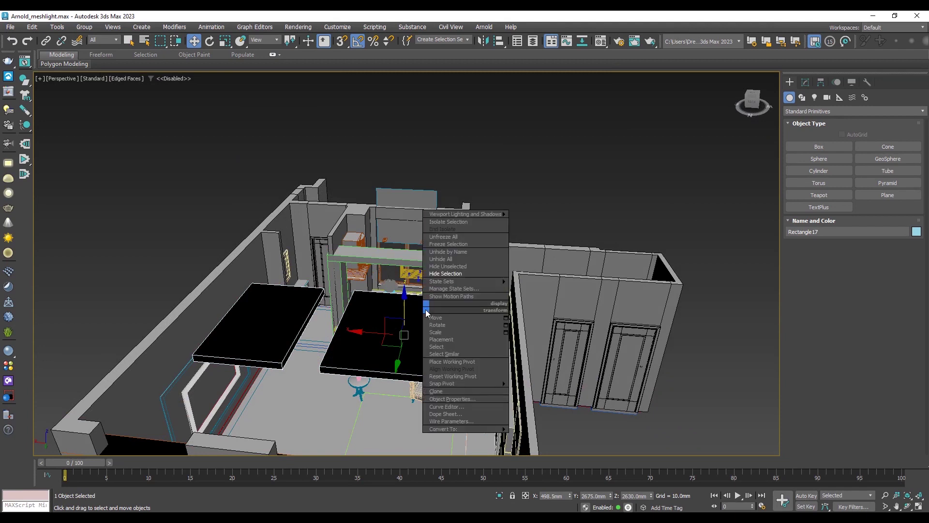
left_click(450, 260)
Step: Orbit around the kitchen and switch to the four-viewport layout
scroll(357, 322, "up", 2)
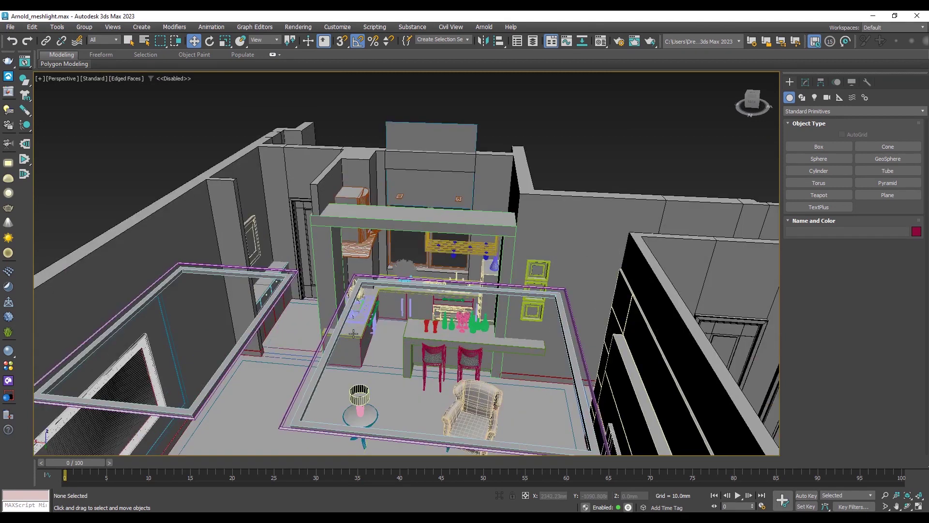
scroll(351, 300, "up", 2)
scroll(345, 271, "up", 2)
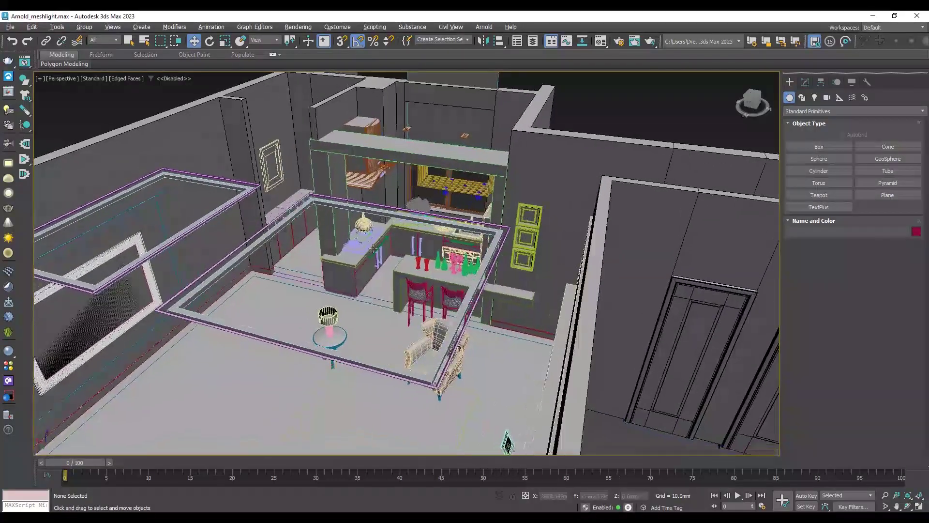
middle_click_drag(343, 259, 588, 260, "alt")
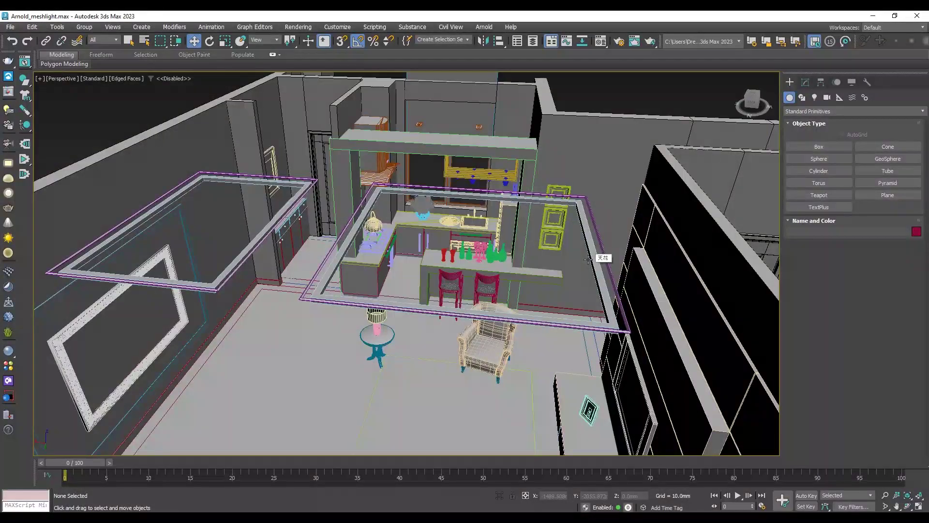
key("alt+w")
Step: Maximize the Top view and centre it on the ceiling openings
scroll(315, 177, "up", 4)
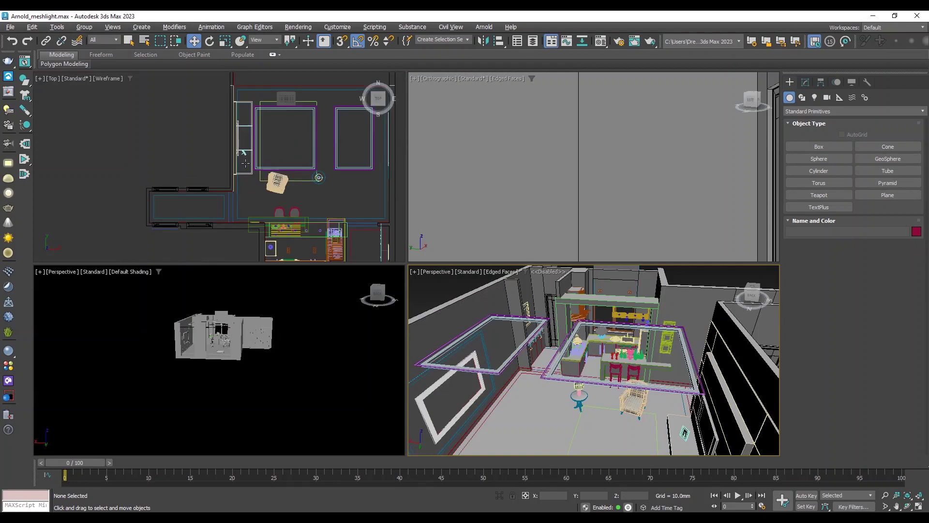
key("alt+w")
mouse_move(604, 274)
middle_mouse_down()
mouse_move(332, 227)
mouse_move(348, 243)
mouse_move(315, 185)
mouse_move(401, 250)
middle_mouse_up()
scroll(316, 185, "up", 2)
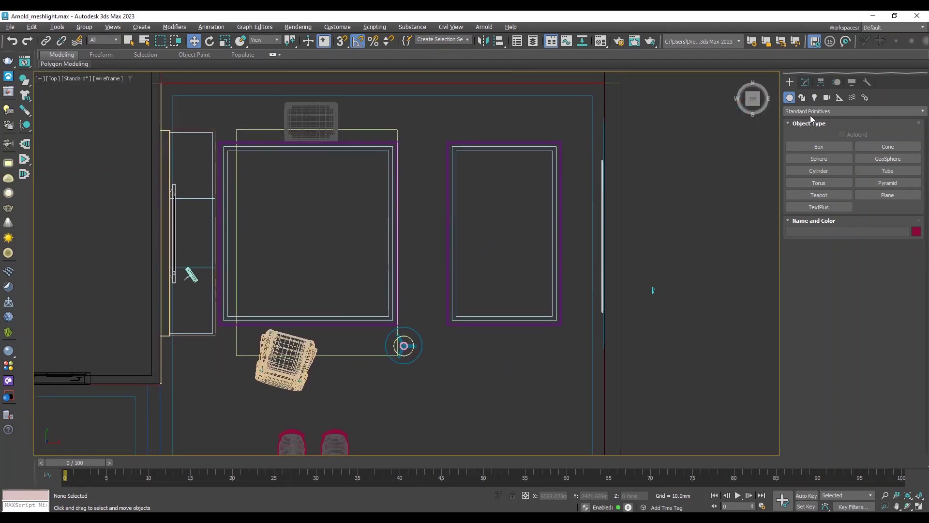
Step: Draw a roughly 2057 × 2007 mm rectangle inside the left ceiling opening
left_click(802, 98)
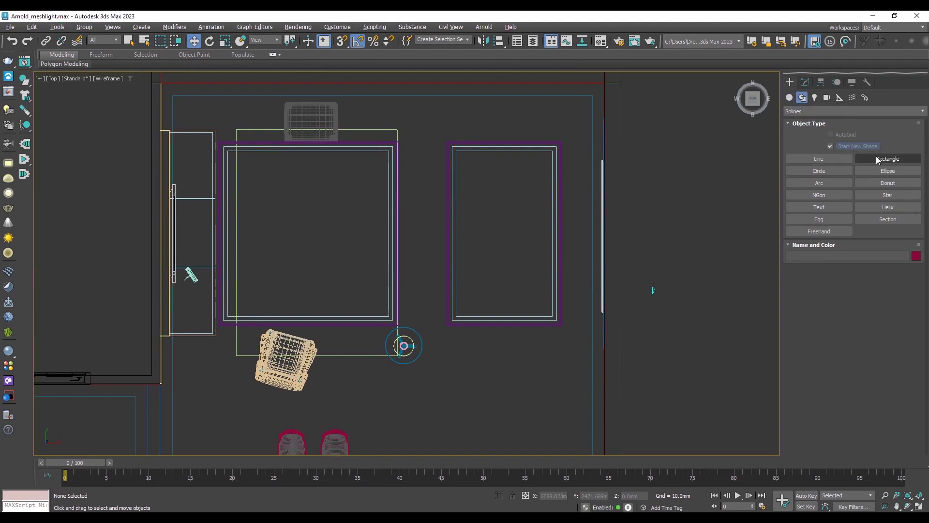
left_click(891, 160)
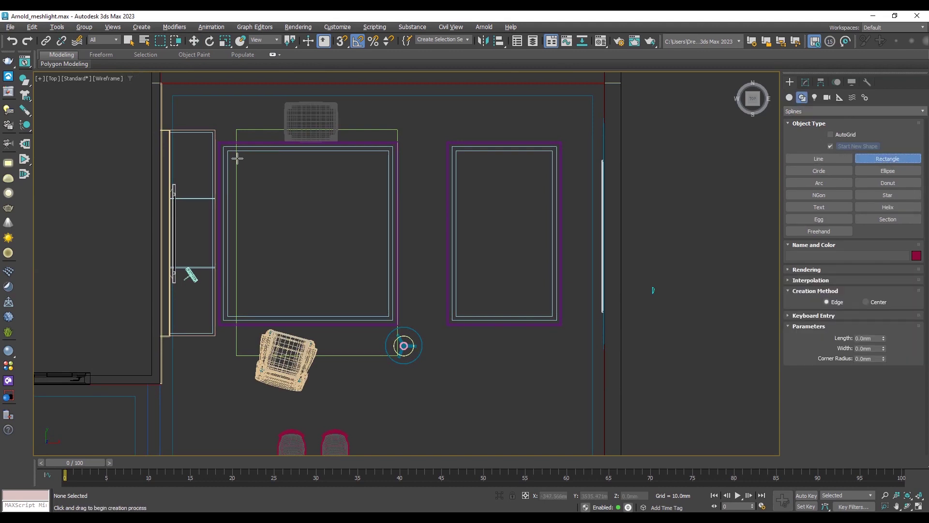
scroll(236, 160, "up", 1)
scroll(246, 129, "up", 1)
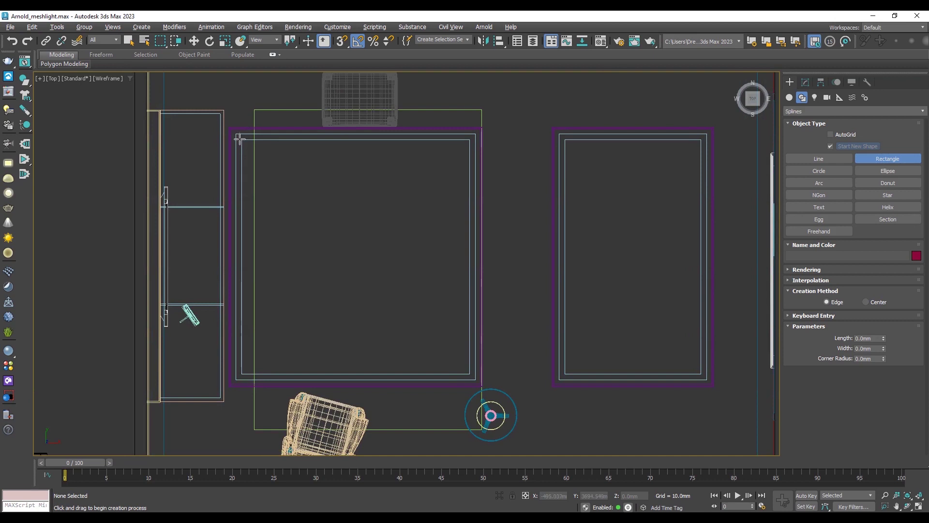
left_click_drag(238, 137, 472, 377)
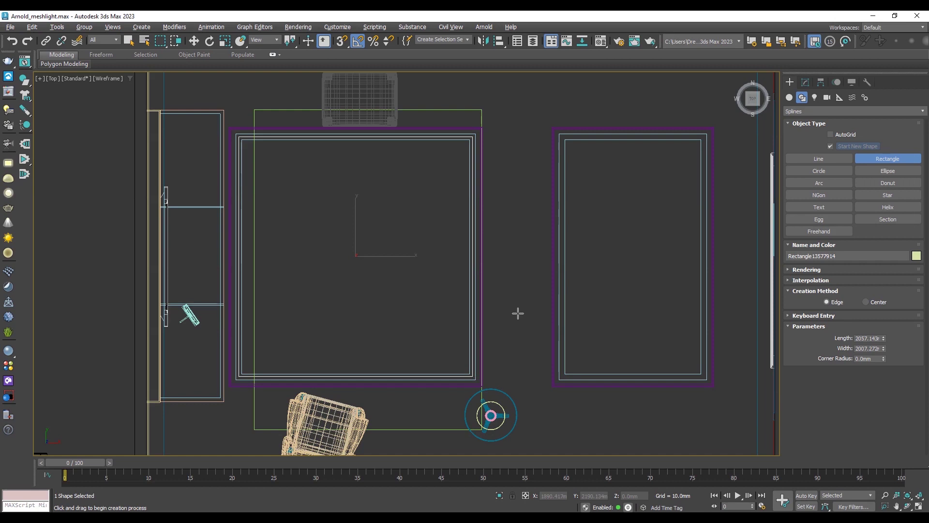
key("w")
key("alt+w")
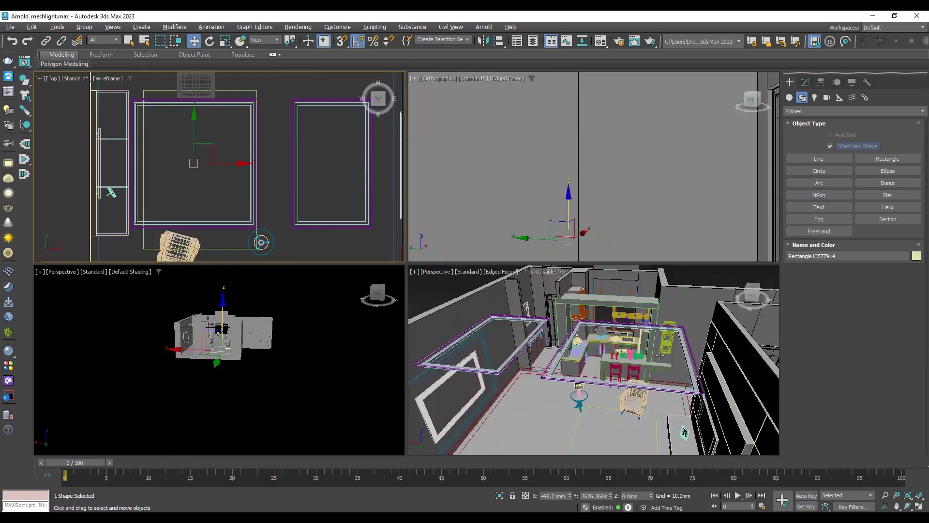
Step: Turn the left viewport into a Top wireframe view of the room layout
left_click_drag(405, 263, 404, 81)
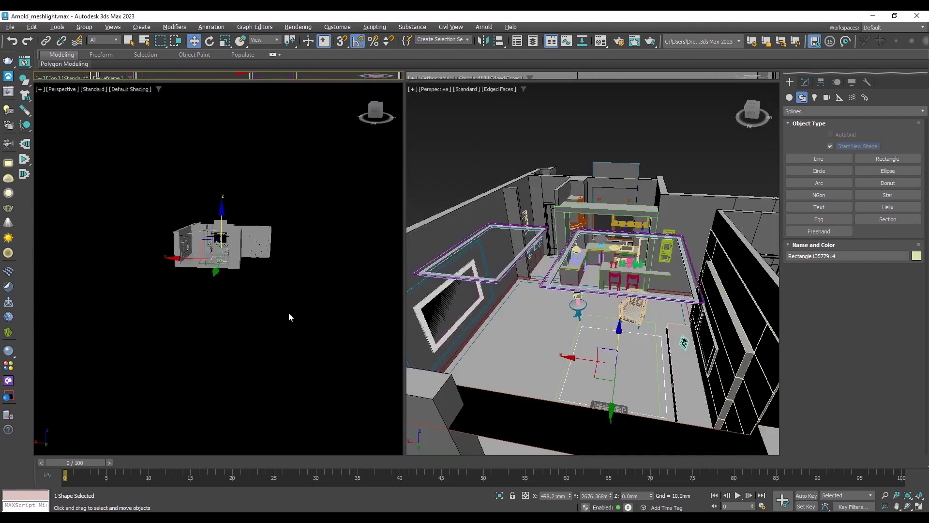
key("d")
middle_click(289, 313)
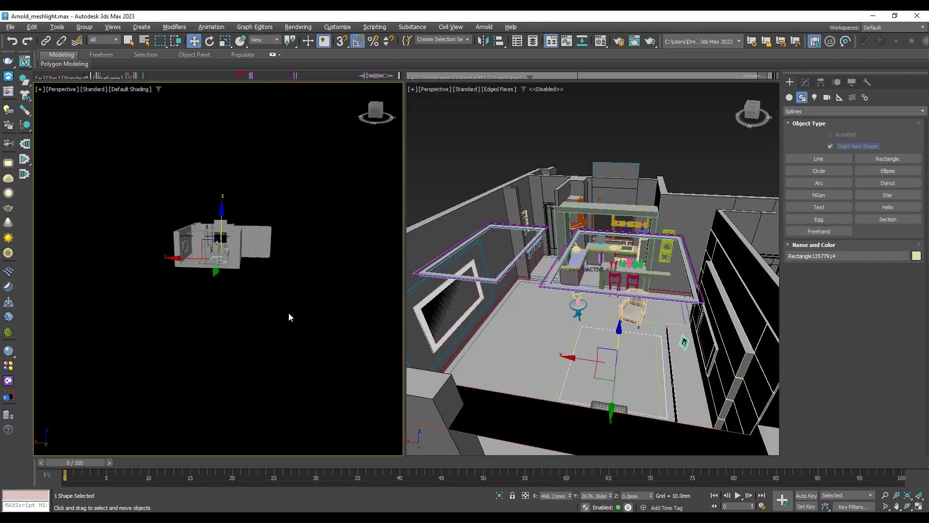
key("t")
key("F3")
scroll(285, 298, "down", 3)
scroll(286, 298, "down", 3)
middle_click_drag(286, 298, 231, 441)
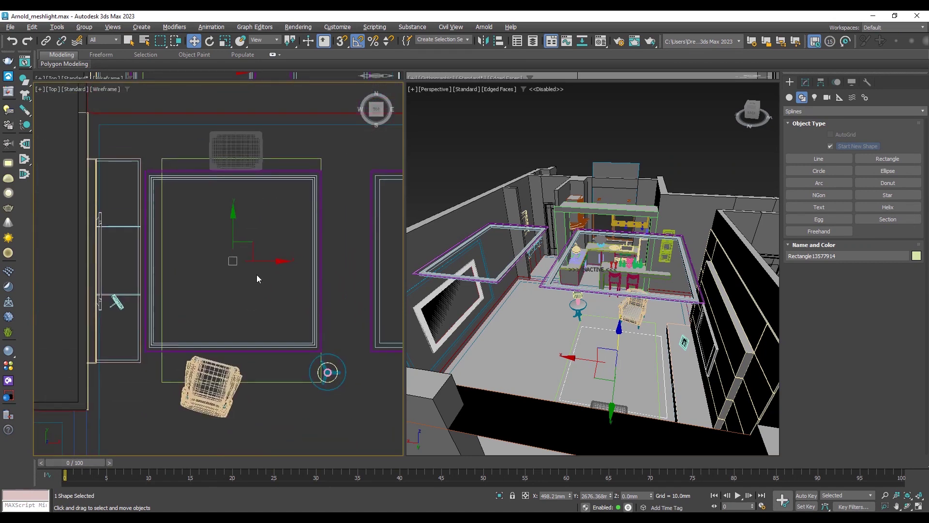
scroll(570, 334, "up", 2)
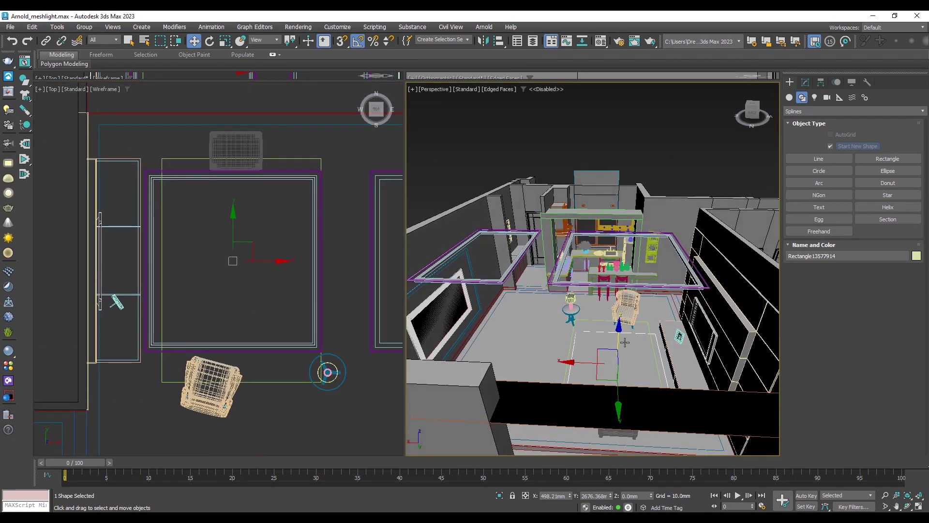
Step: Lift the rectangle toward ceiling height, stepping through views to check it
left_click_drag(620, 308, 624, 230)
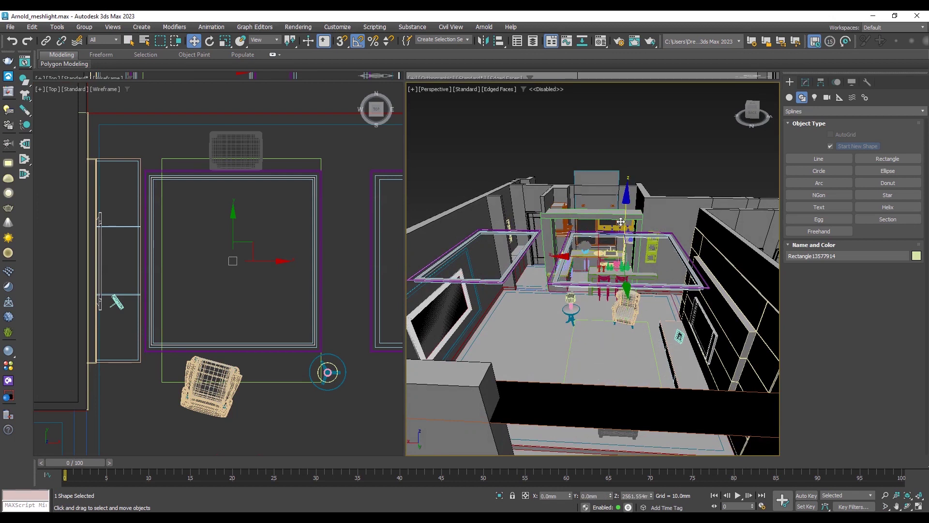
scroll(624, 230, "up", 2)
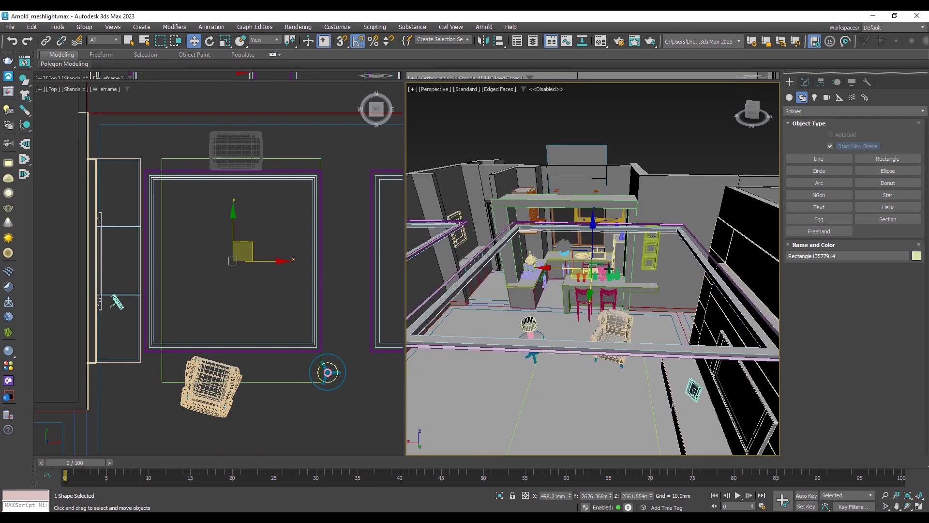
scroll(614, 256, "up", 2)
scroll(607, 285, "up", 2)
mouse_move(607, 285)
middle_mouse_down("alt")
mouse_move(611, 236)
mouse_move(611, 247)
mouse_move(635, 257)
mouse_move(614, 250)
middle_mouse_up("alt")
key("shift+z")
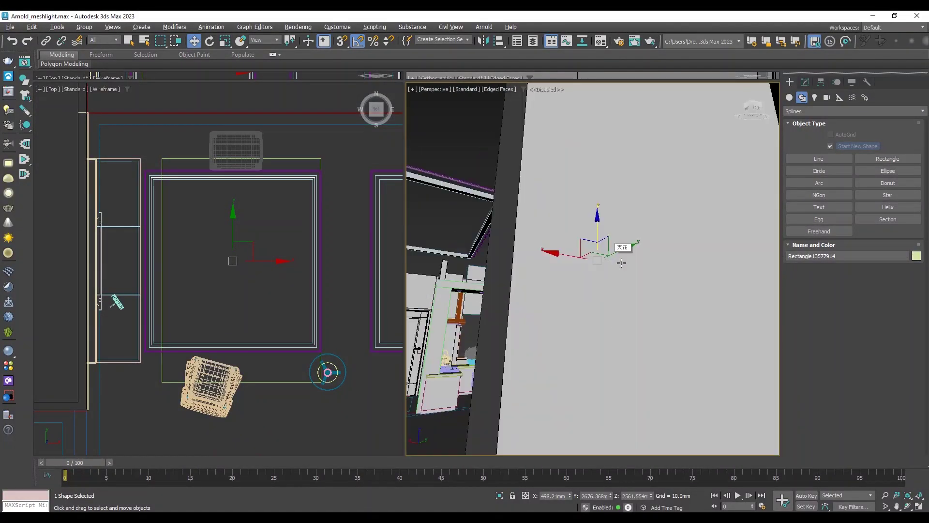
key("shift+z")
key("shift+z")
key("shift+z")
key("shift+z")
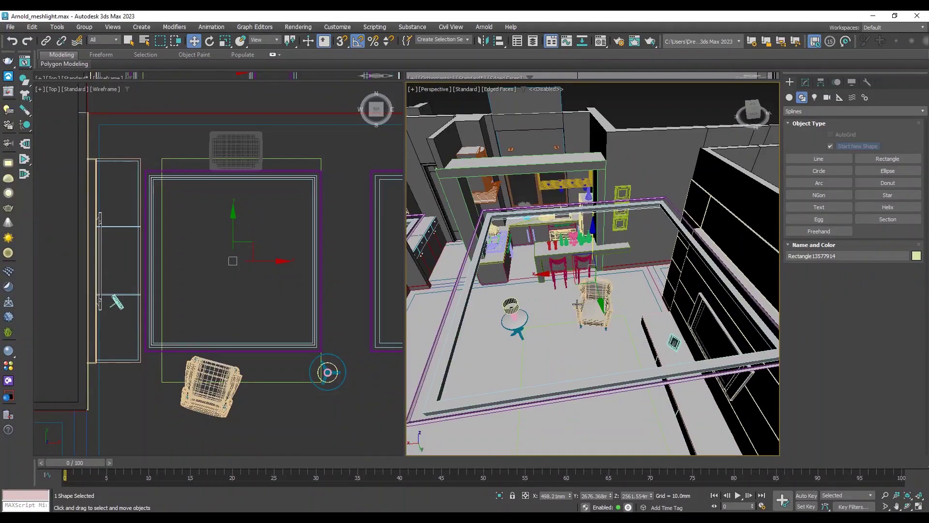
key("shift+z")
key("shift+z")
key("shift+z")
key("shift+z")
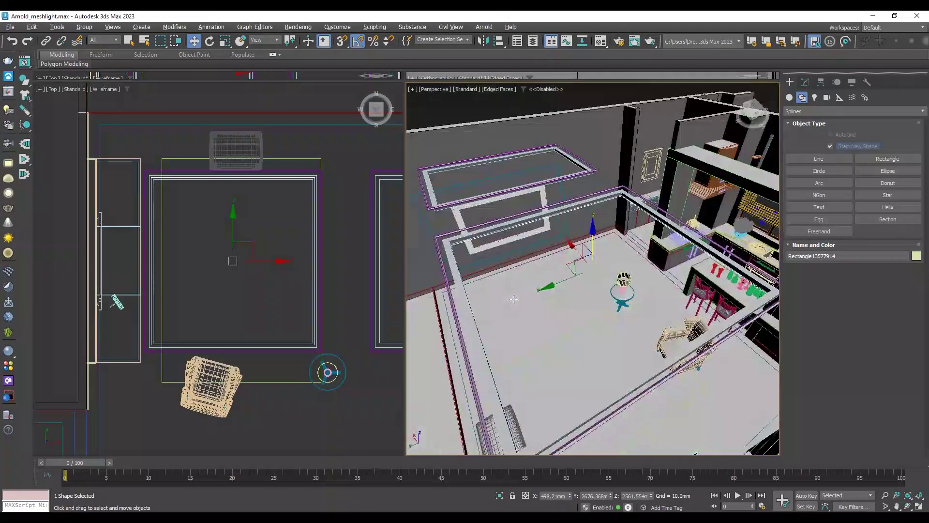
key("shift+z")
key("shift+z")
key("shift+z")
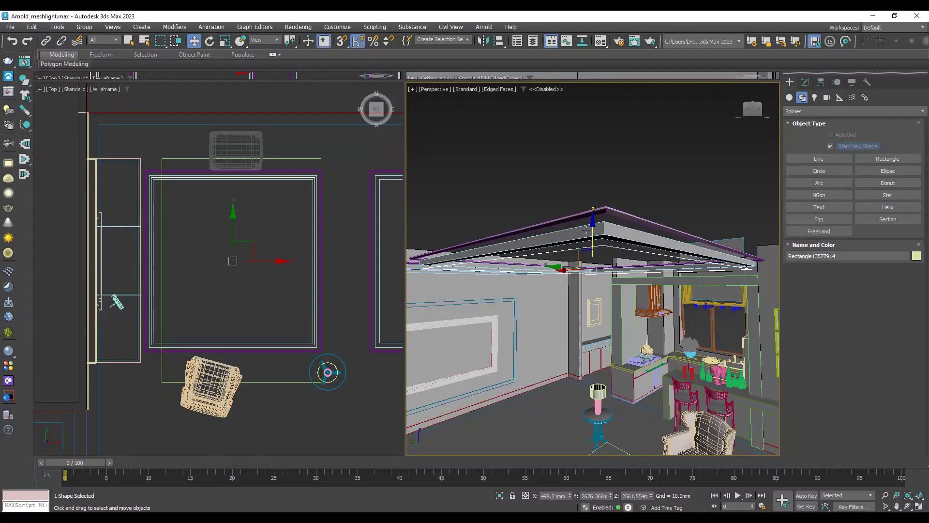
key("shift+z")
key("shift+z")
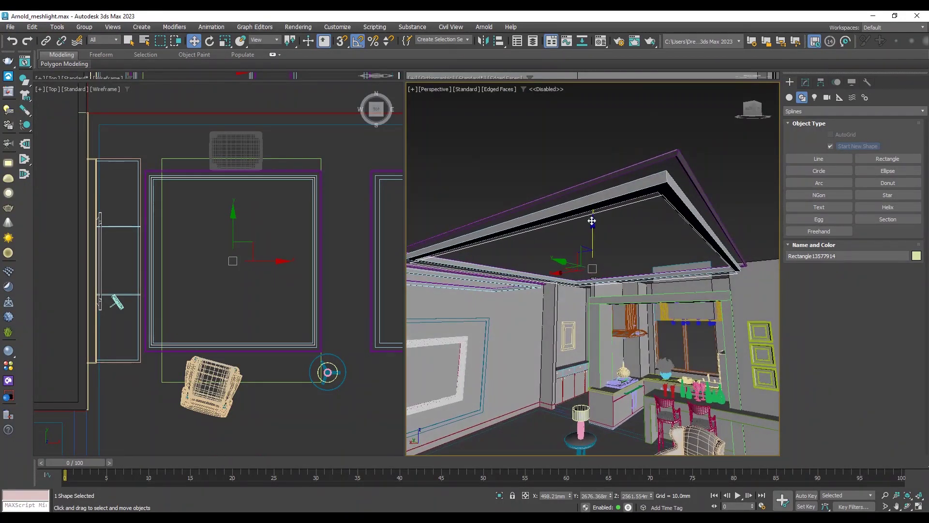
Step: Set the rectangle at 2600 mm and scale it uniformly to 95.386%
left_click_drag(592, 220, 592, 216)
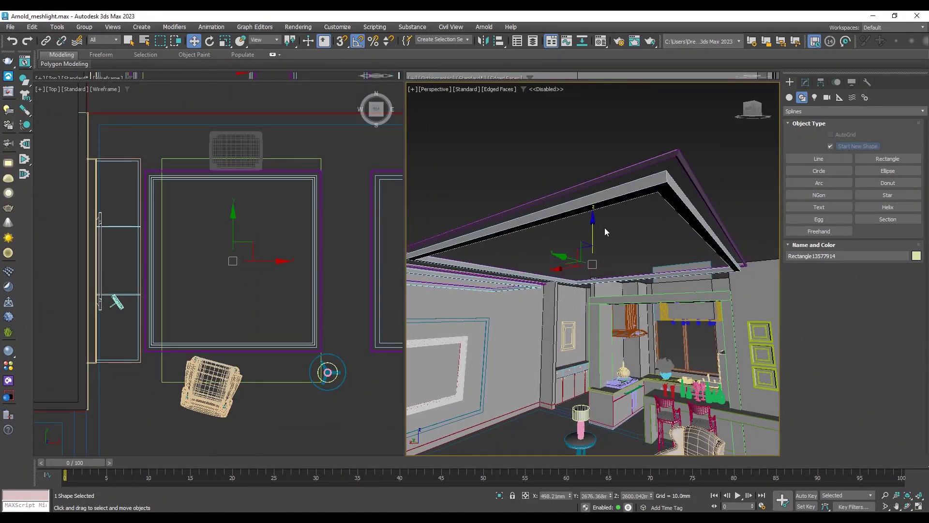
key("shift+z")
key("shift+z")
key("shift+z")
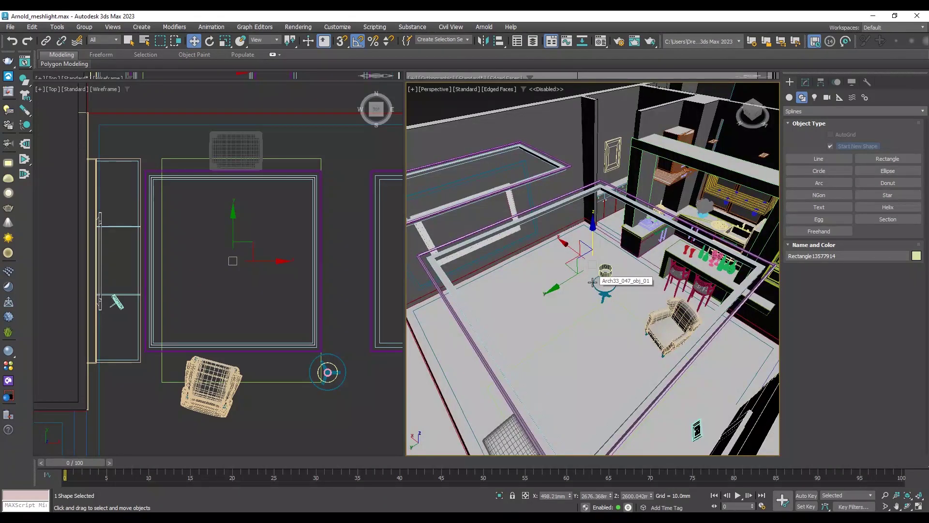
key("r")
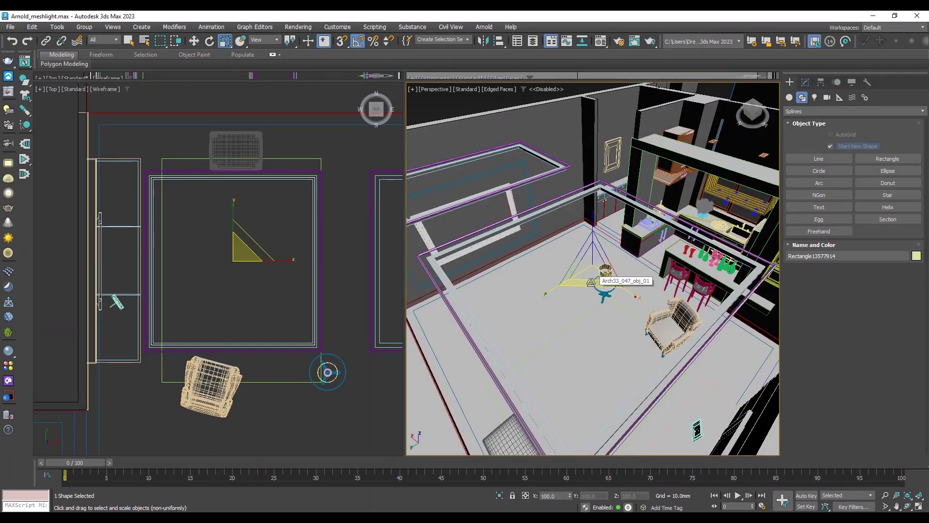
left_click_drag(593, 260, 589, 262)
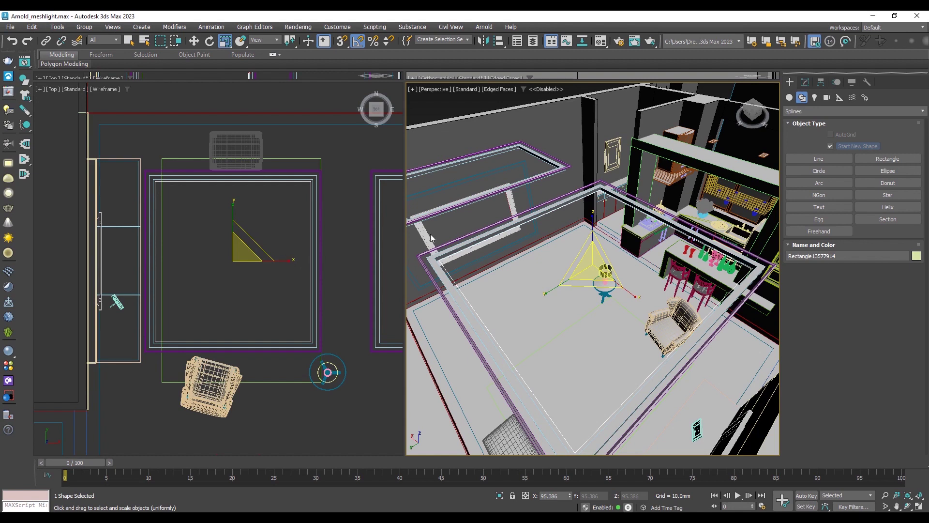
Step: Enable the rectangle's spline rendering in the viewport and thicken it
left_click(806, 83)
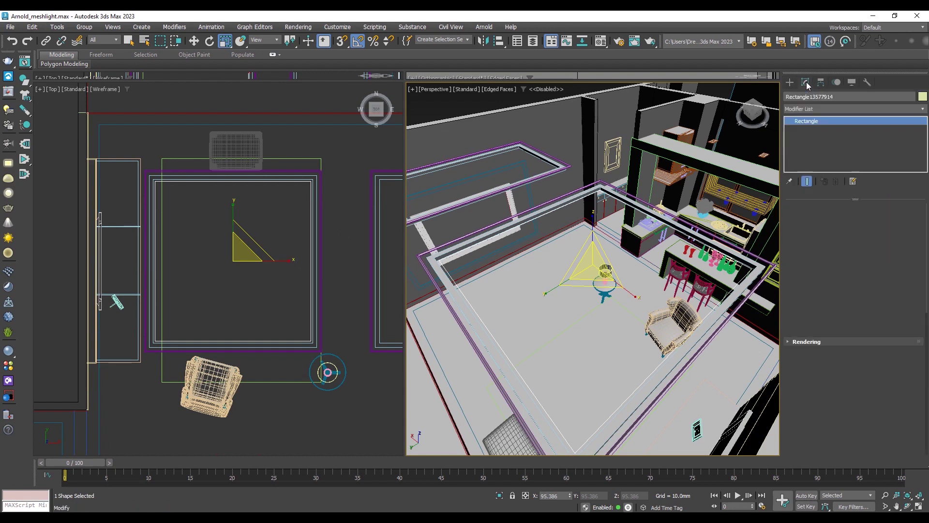
left_click(794, 208)
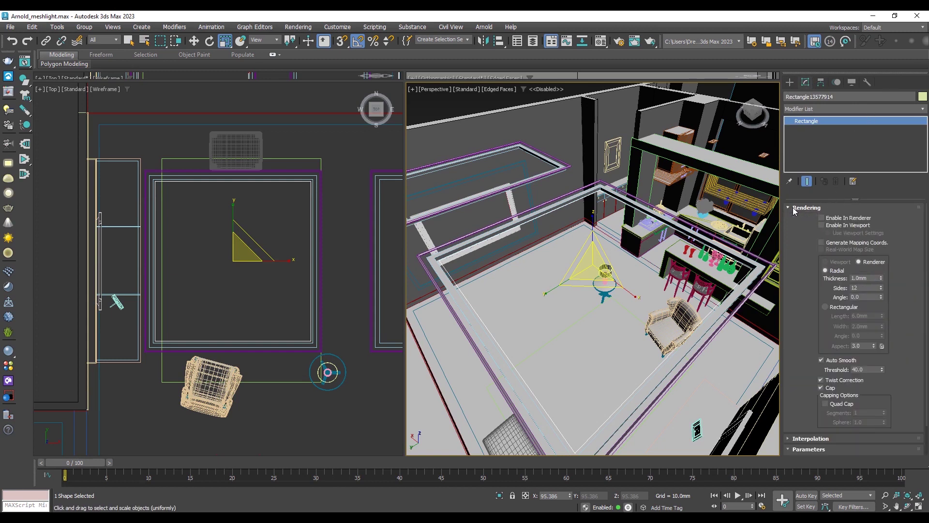
left_click(844, 226)
mouse_move(890, 229)
left_mouse_down()
mouse_move(805, 405)
mouse_move(773, 286)
left_mouse_up()
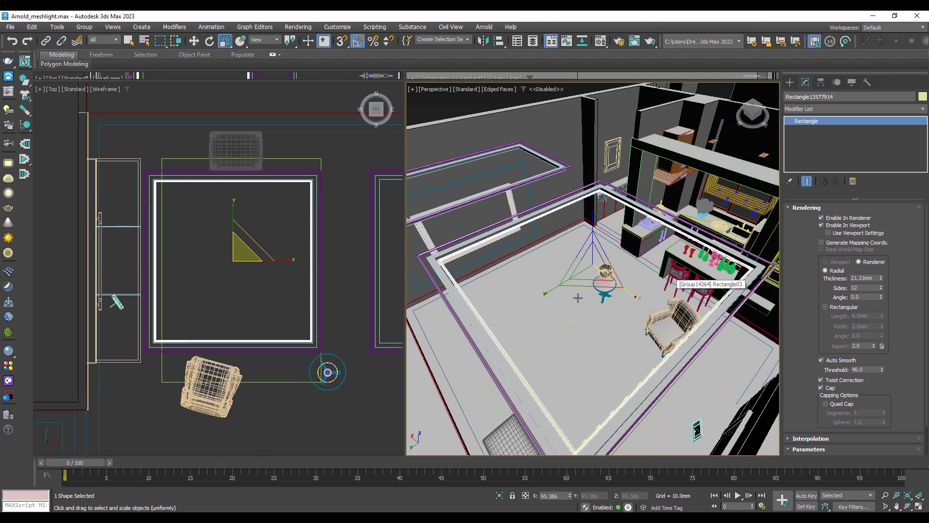
mouse_move(517, 310)
middle_mouse_down("alt")
mouse_move(564, 229)
mouse_move(617, 251)
mouse_move(596, 261)
mouse_move(617, 240)
mouse_move(609, 291)
mouse_move(601, 274)
mouse_move(618, 263)
mouse_move(580, 253)
mouse_move(575, 308)
middle_mouse_up("alt")
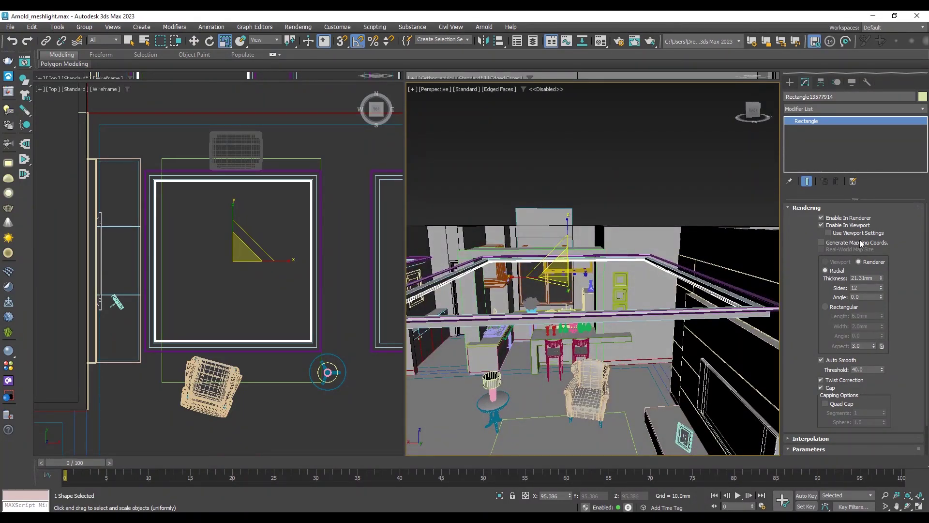
Step: Set the spline's radial thickness to 25 mm and orbit to check the tube
double_click(874, 278)
type("25")
key("Return")
mouse_move(711, 271)
middle_mouse_down("alt")
mouse_move(619, 341)
mouse_move(637, 235)
middle_mouse_up("alt")
key("w")
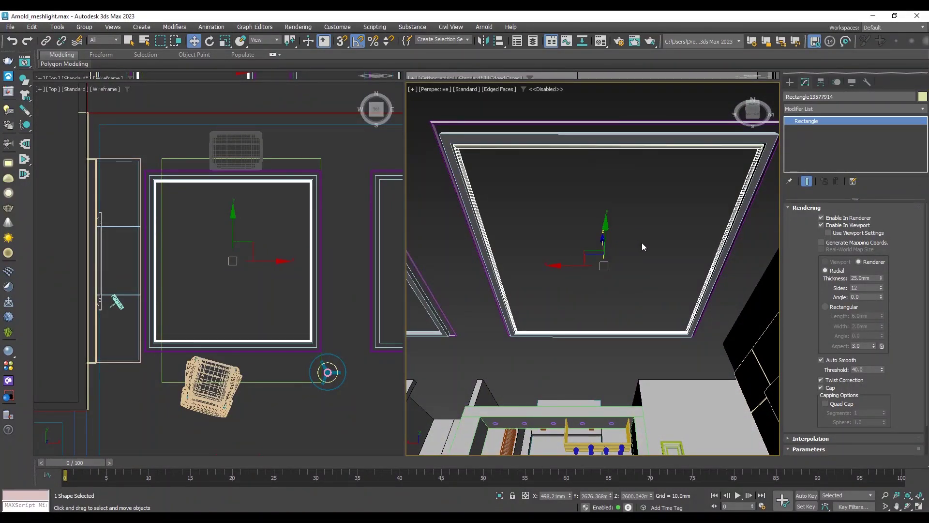
mouse_move(646, 238)
middle_mouse_down("alt")
mouse_move(643, 228)
mouse_move(653, 265)
mouse_move(629, 295)
mouse_move(645, 307)
middle_mouse_up("alt")
middle_click_drag(644, 272, 645, 263, "alt")
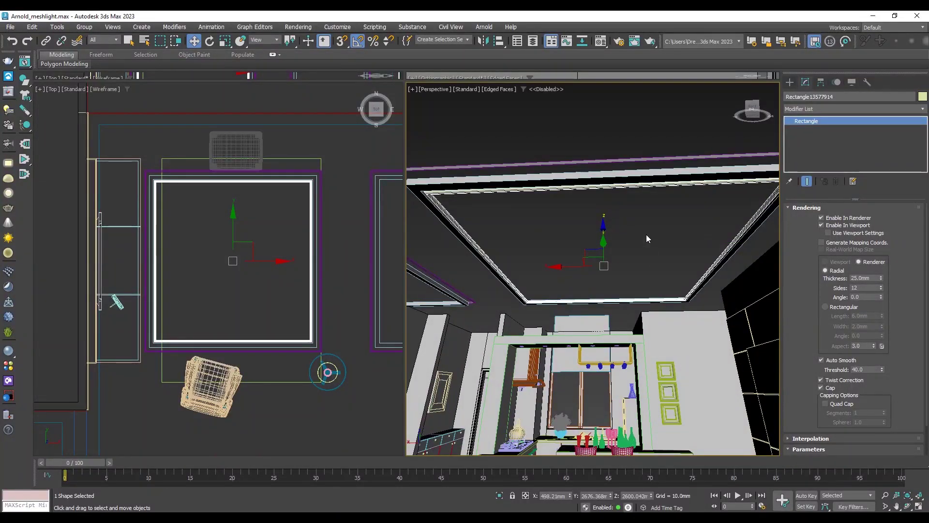
left_click(619, 41)
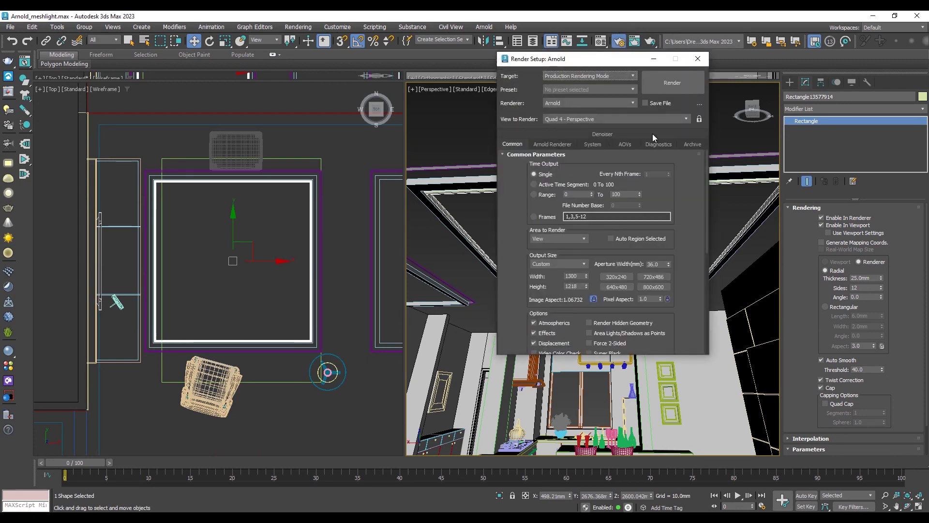
left_click_drag(615, 59, 494, 62)
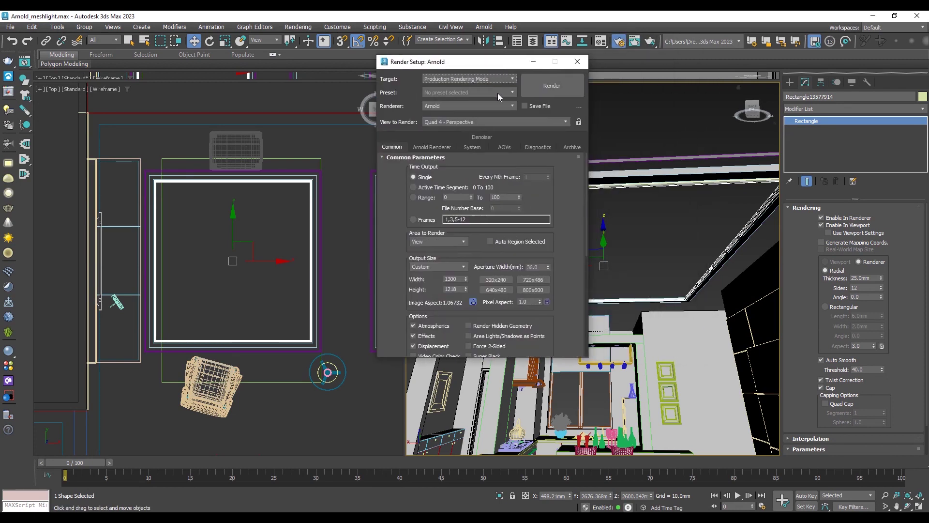
left_click(437, 105)
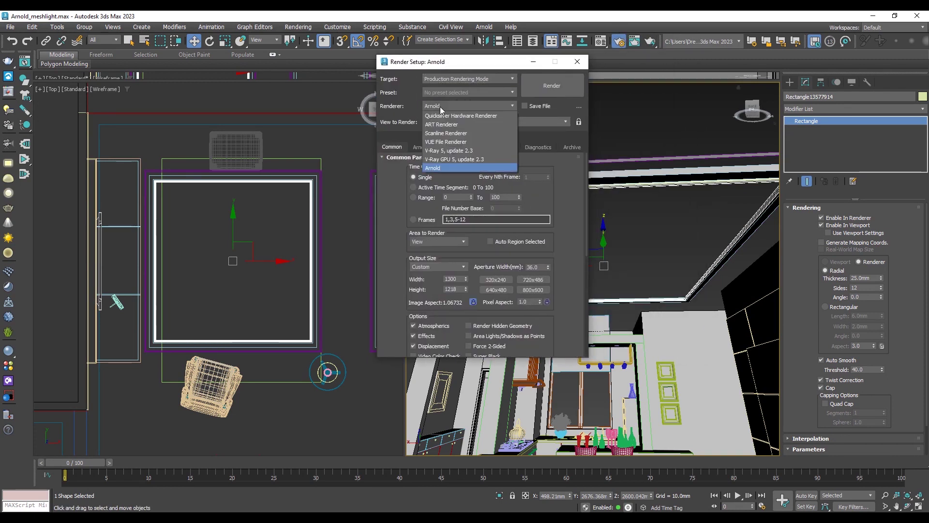
left_click(440, 166)
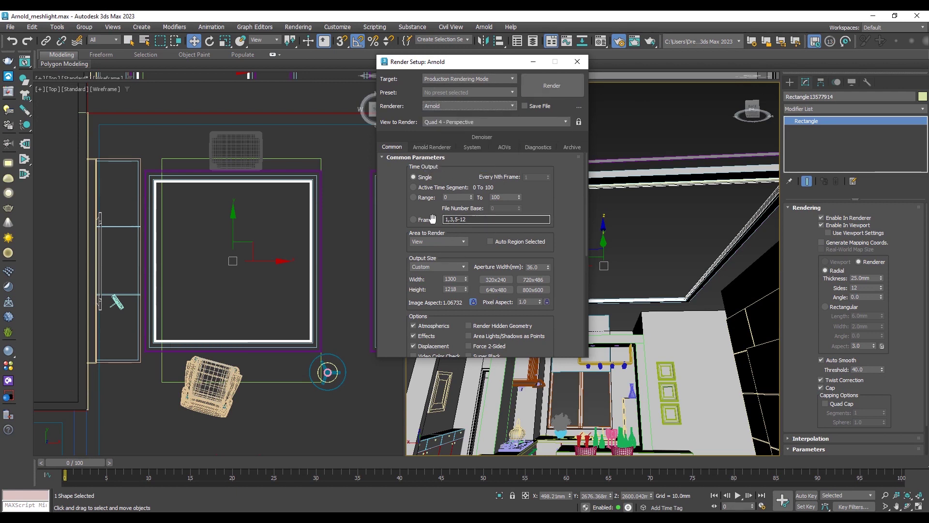
left_click(533, 62)
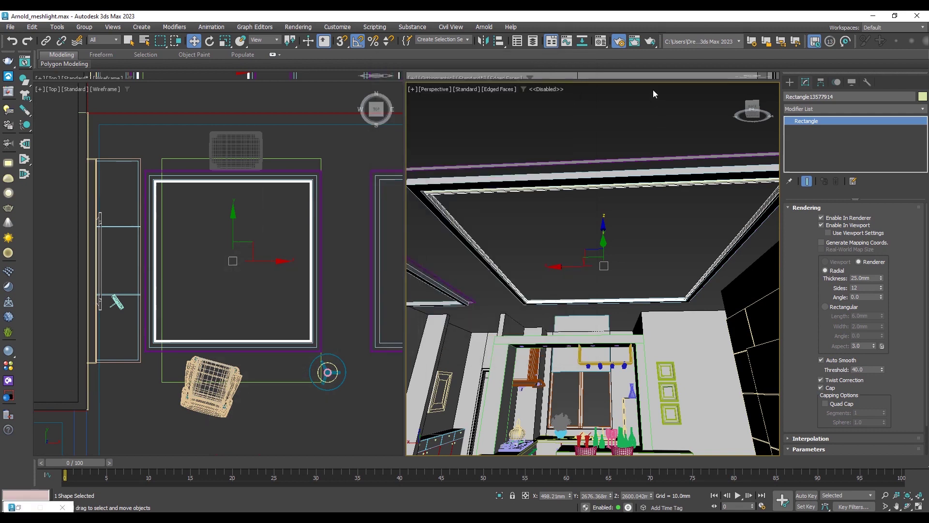
Step: Close the Slate Material Editor and open the Compact Material Editor instead
left_click(601, 42)
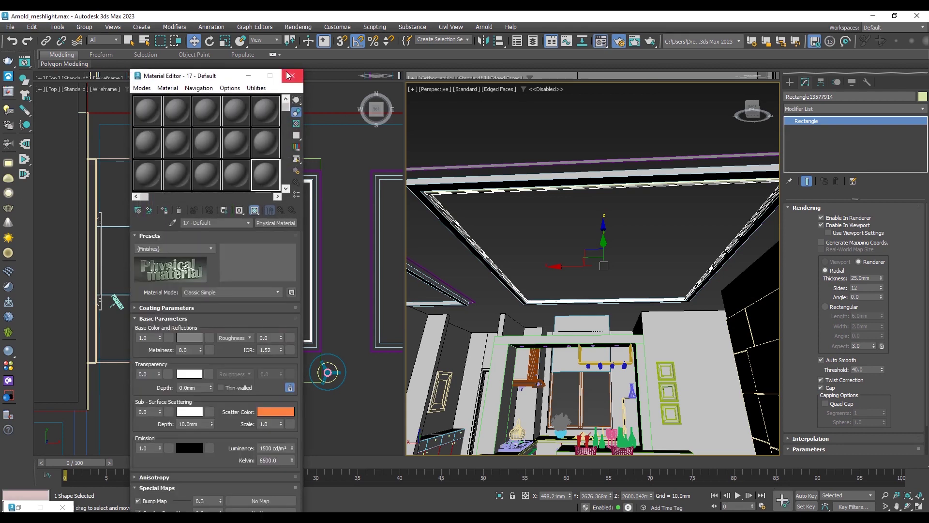
left_click(289, 75)
left_click(600, 42)
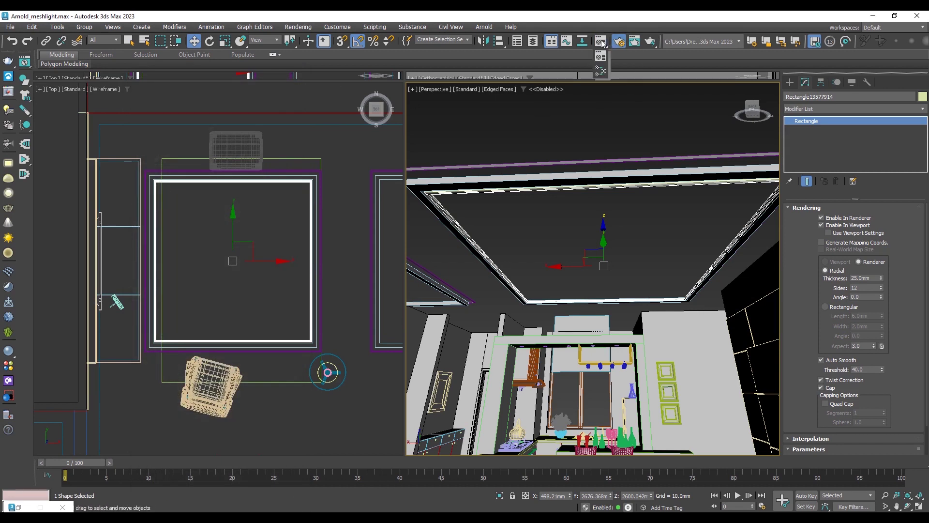
left_click(602, 70)
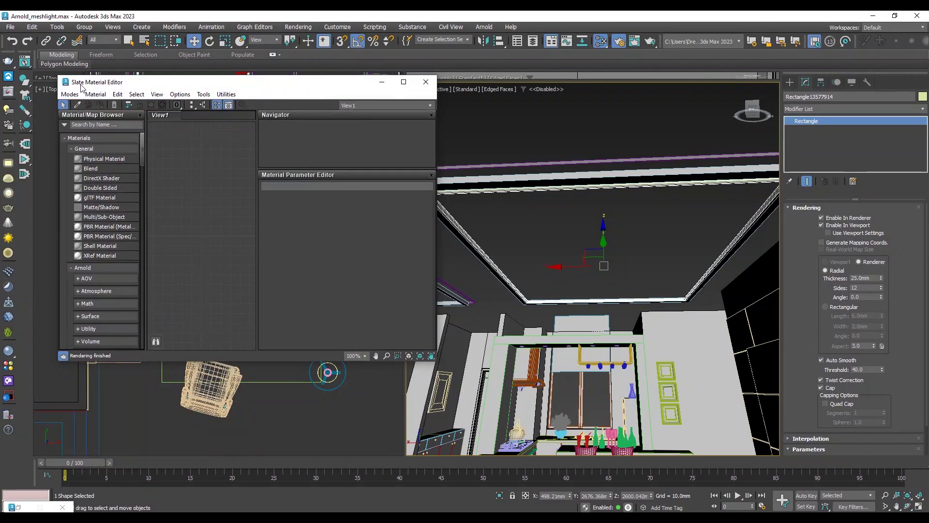
left_click_drag(130, 88, 136, 107)
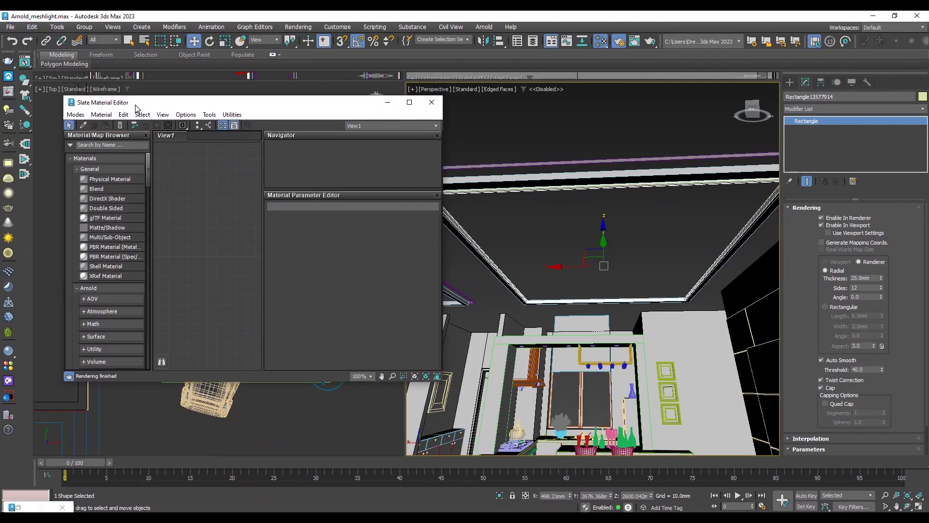
left_click(431, 102)
left_click(602, 42)
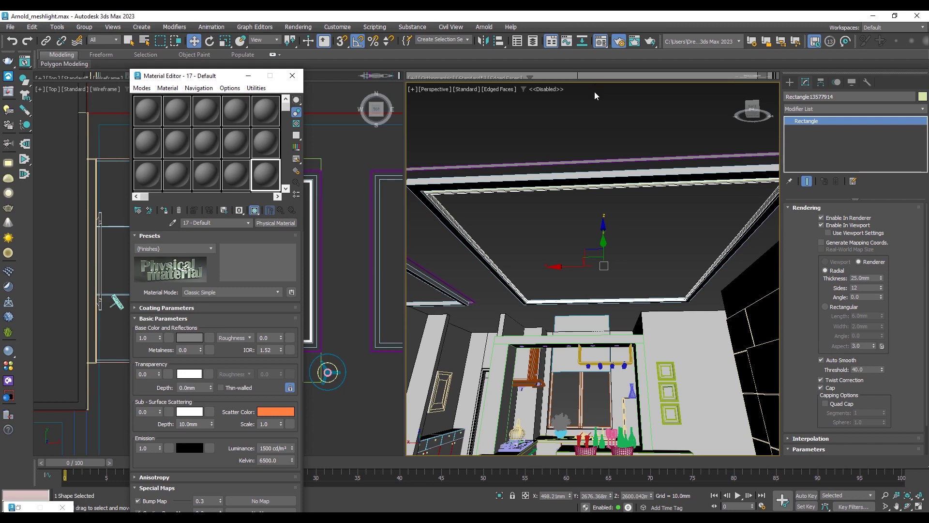
Step: Name the first slot 'mesh light' and make it an Arnold Standard Surface
left_click(161, 101)
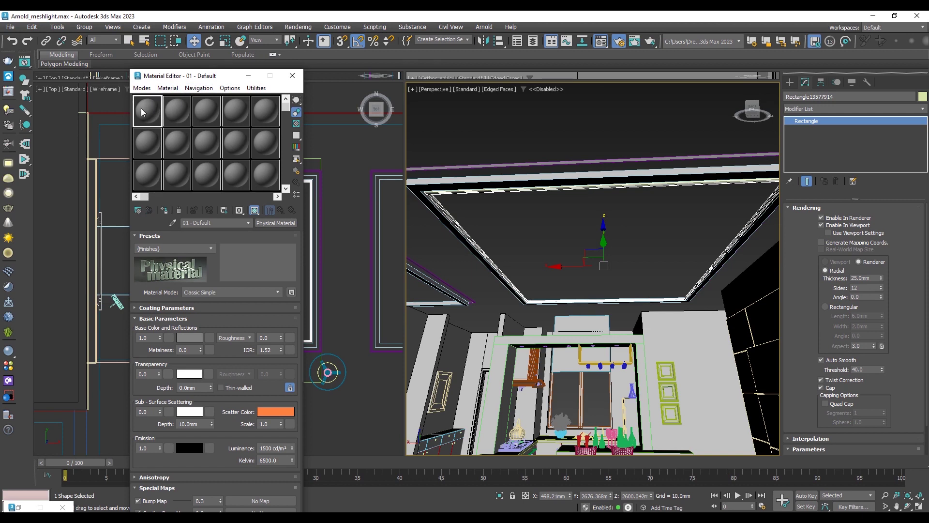
type("mesl")
key("BackSpace")
key("BackSpace")
key("BackSpace")
left_click(283, 223)
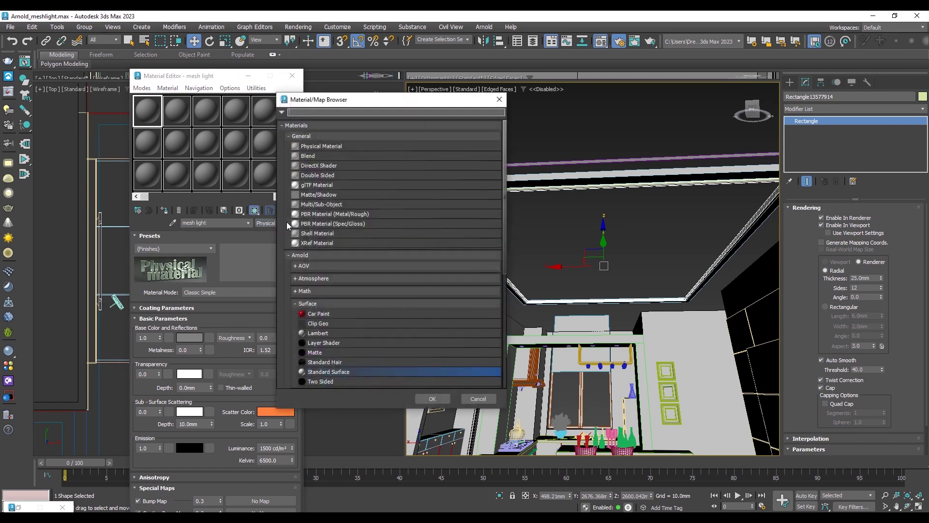
left_click(310, 304)
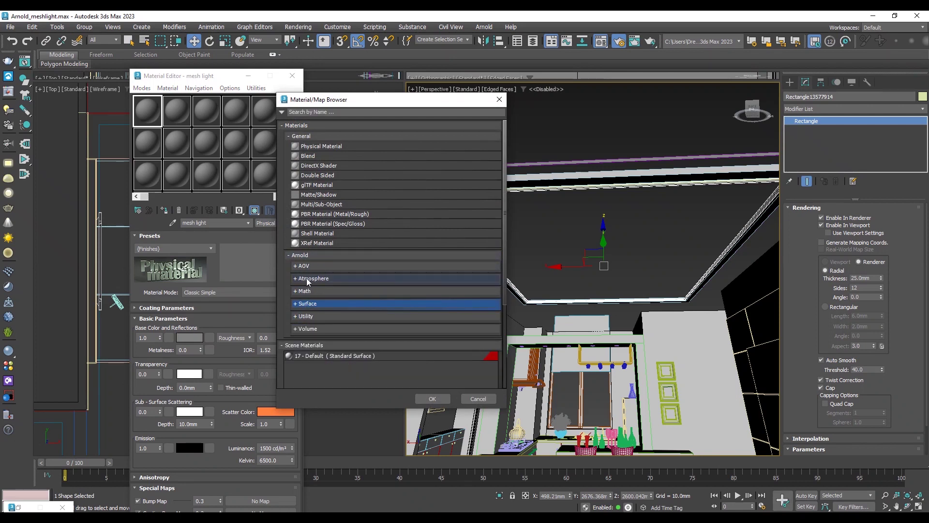
left_click(298, 303)
left_click(336, 373)
left_click(432, 398)
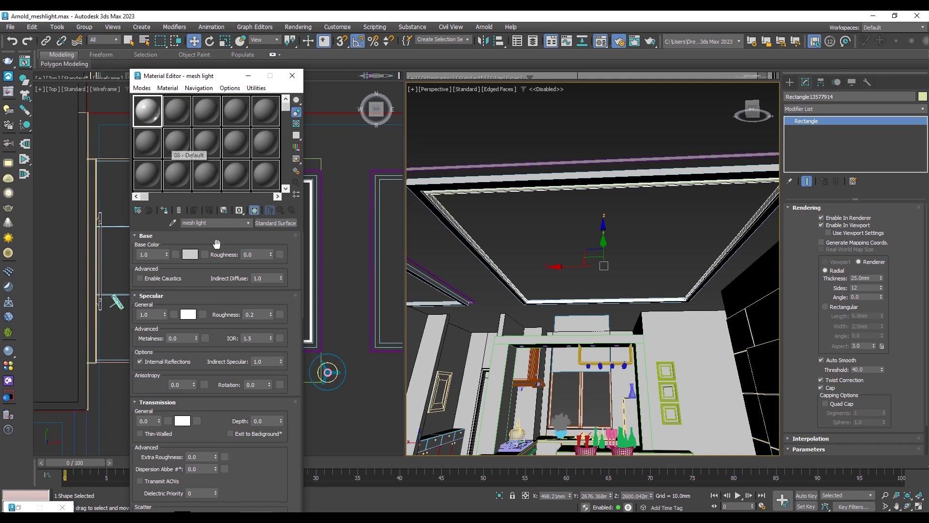
Step: Set specular weight to 0.3 and assign the material to the rectangle
left_click_drag(153, 316, 137, 316)
type("0.3")
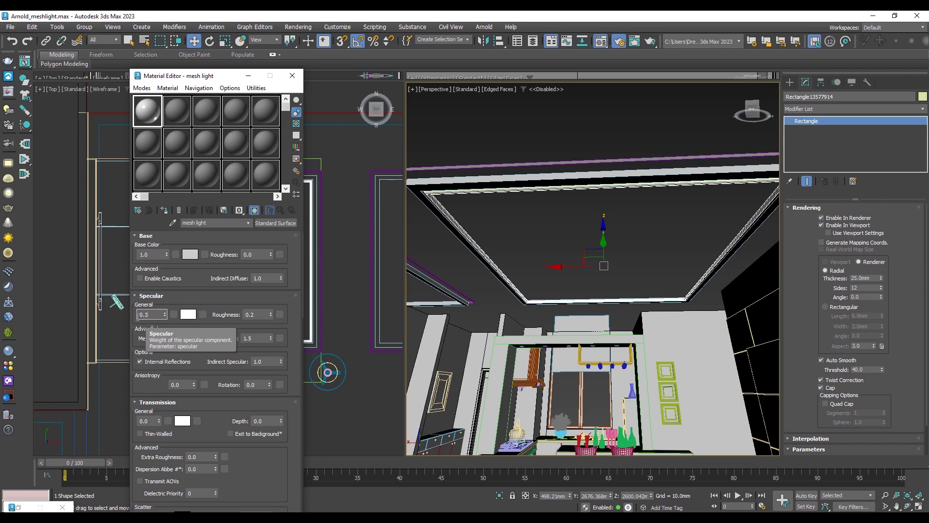
key("Return")
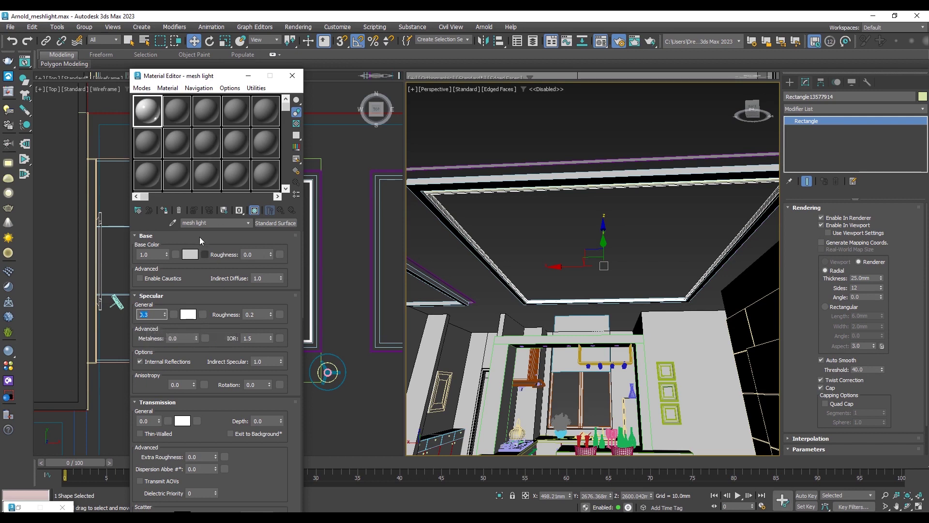
left_click_drag(201, 81, 201, 76)
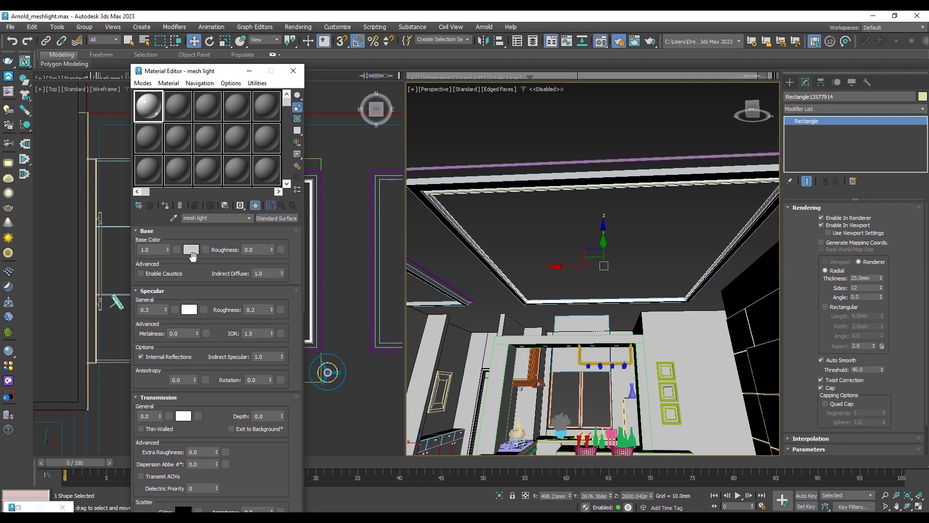
left_click(167, 206)
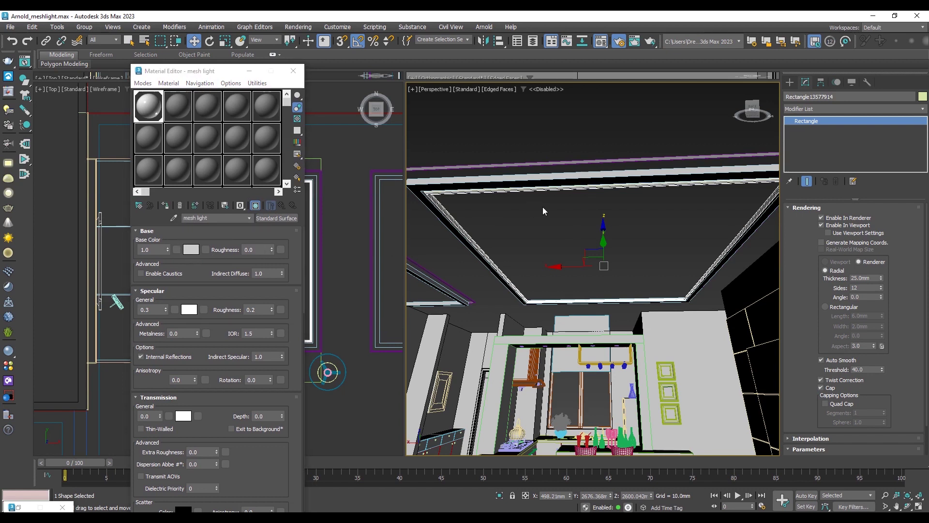
Step: Isolate the rectangle and show it in Default Shading
key("alt+q")
middle_click_drag(583, 252, 646, 368, "alt")
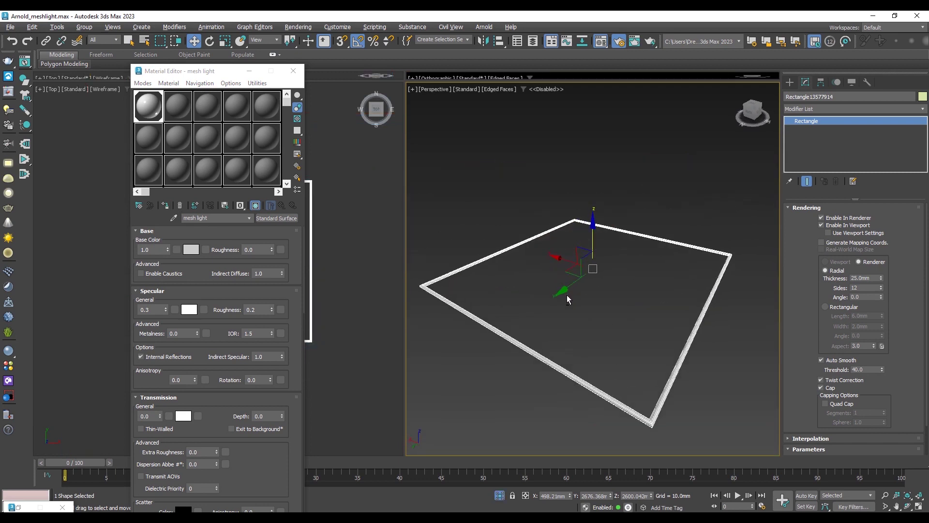
left_click(646, 370)
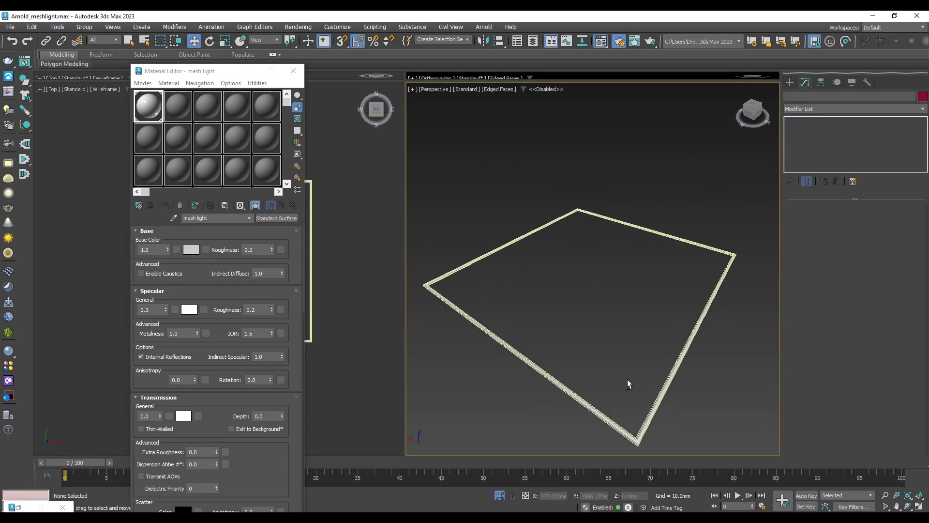
key("F4")
mouse_move(639, 377)
middle_mouse_down("alt")
mouse_move(649, 265)
mouse_move(651, 344)
middle_mouse_up("alt")
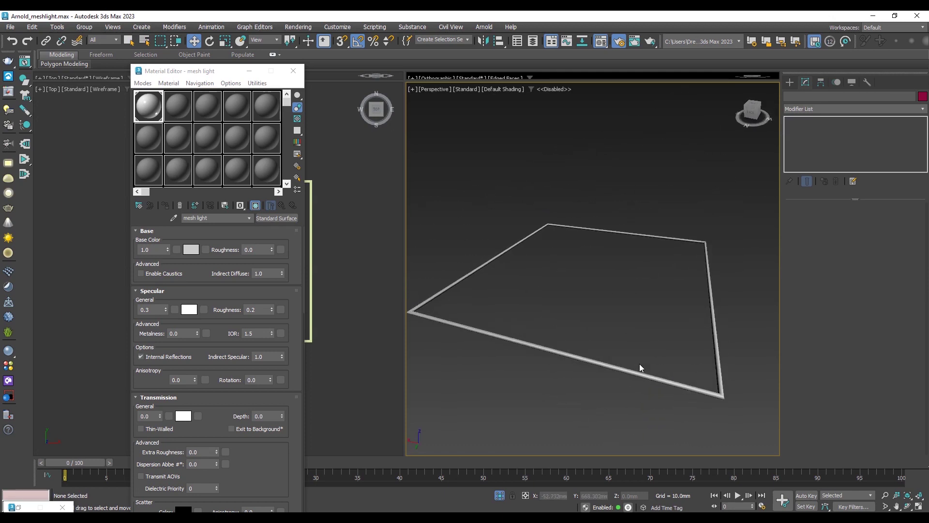
left_click(640, 365)
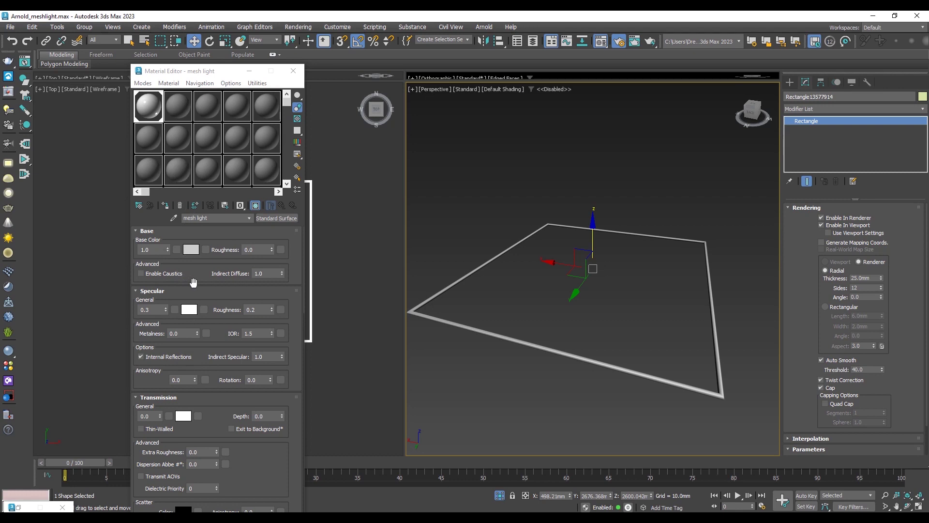
Step: Set the mesh light material's emission weight to 1.0
left_click_drag(231, 439, 279, 203)
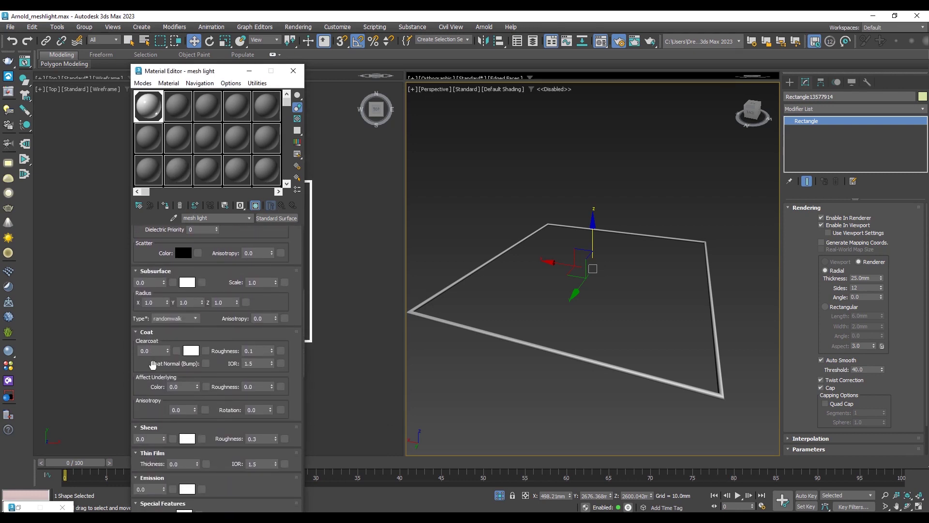
scroll(149, 400, "down", 3)
scroll(150, 402, "down", 2)
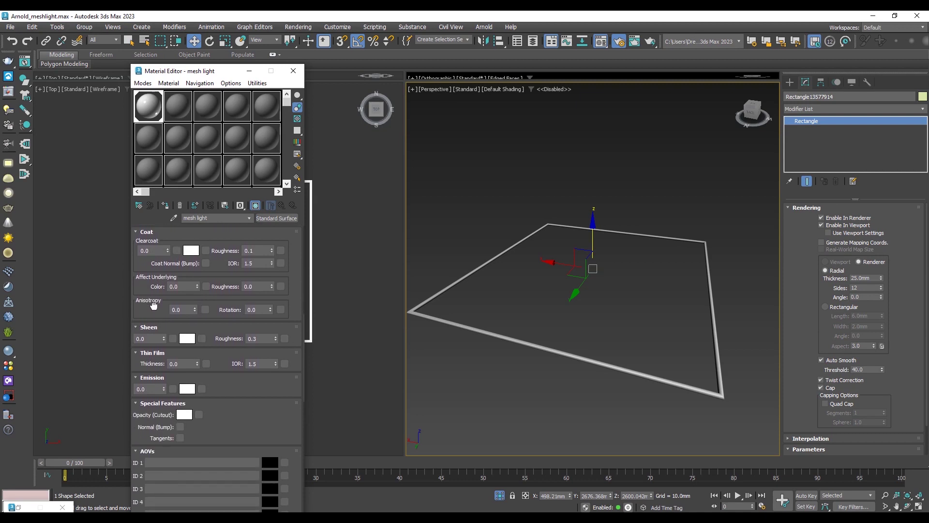
left_click(149, 389)
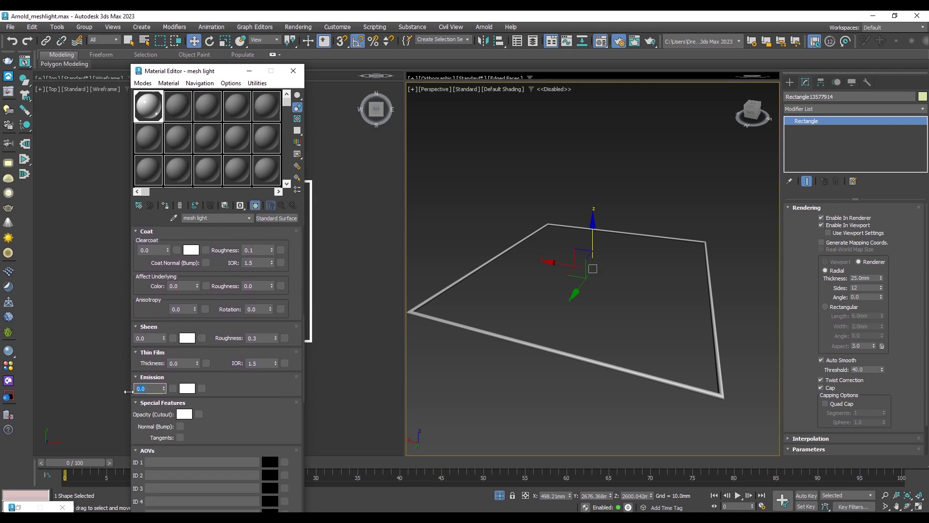
type("1")
key("Return")
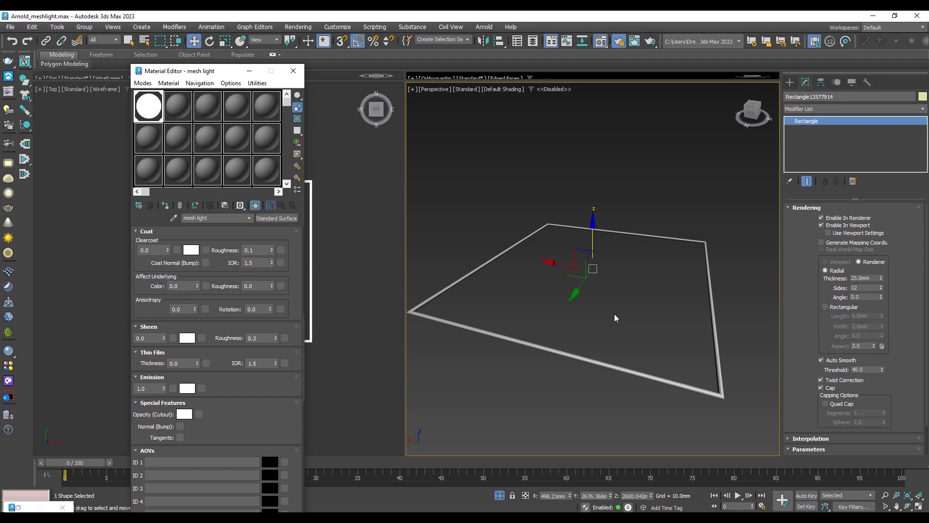
left_click_drag(615, 316, 579, 386)
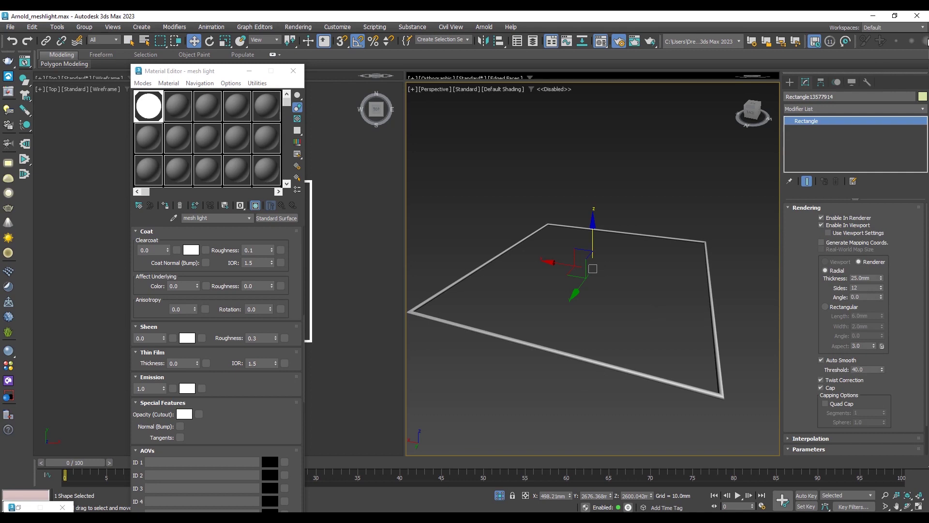
mouse_move(751, 112)
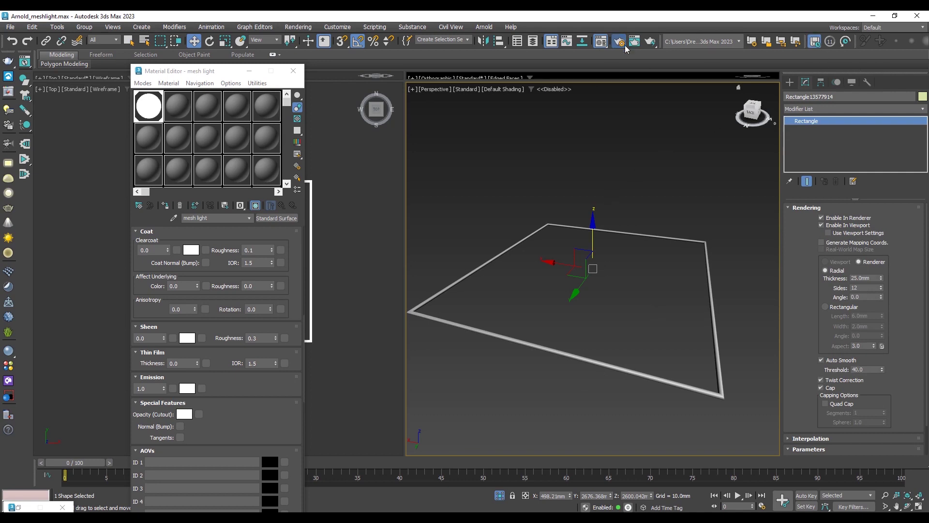
left_click(619, 43)
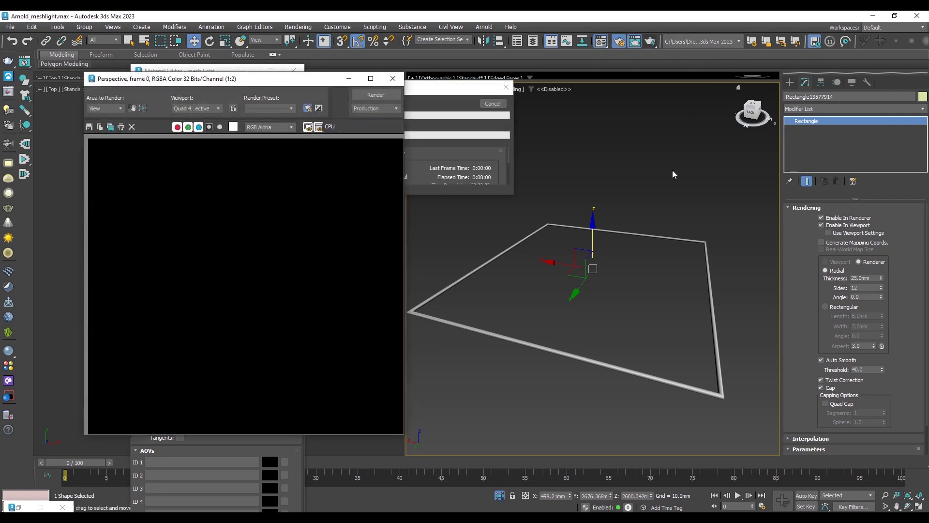
scroll(304, 287, "down", 1)
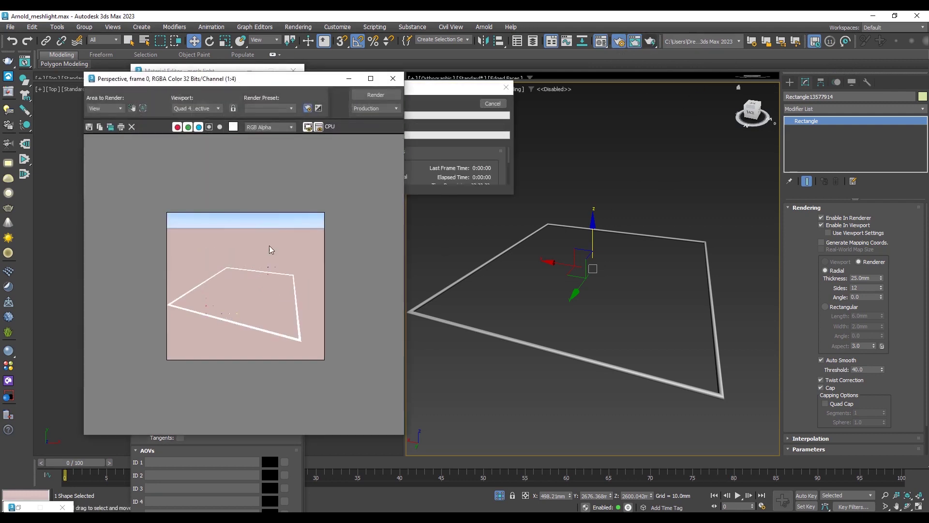
scroll(234, 303, "up", 1)
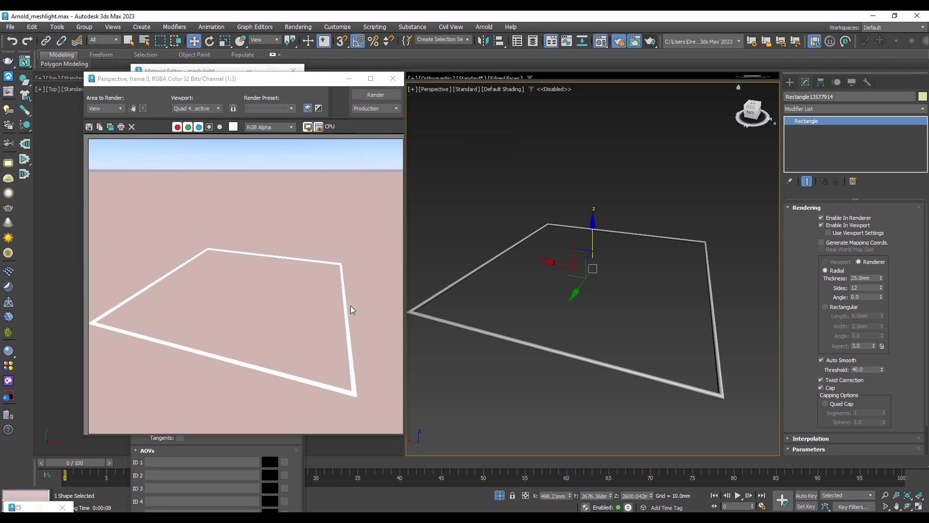
left_click(393, 78)
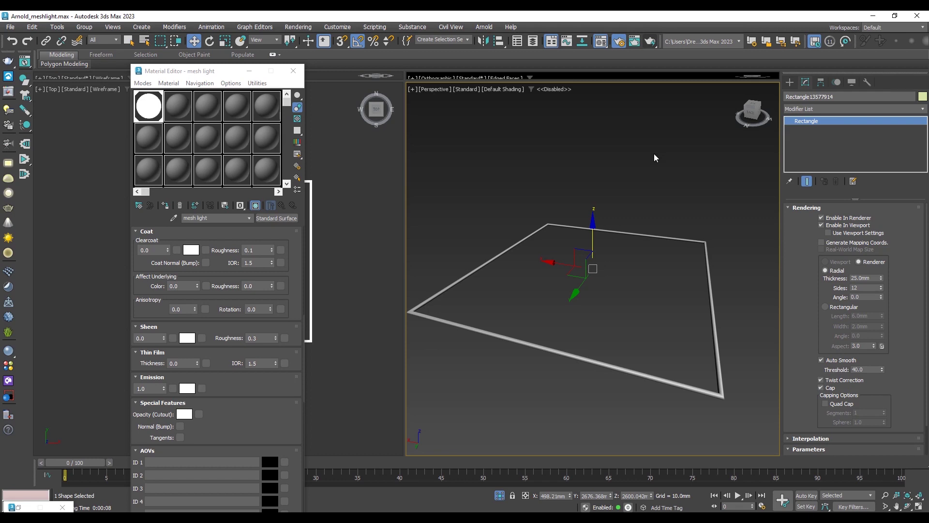
Step: Adjust the background in Rendering > Environment
left_click(299, 28)
left_click(339, 151)
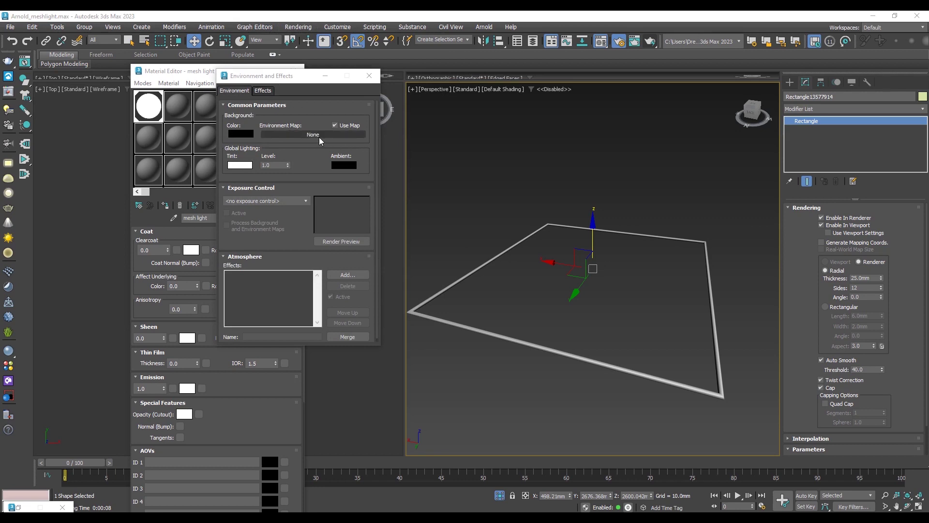
left_click(372, 76)
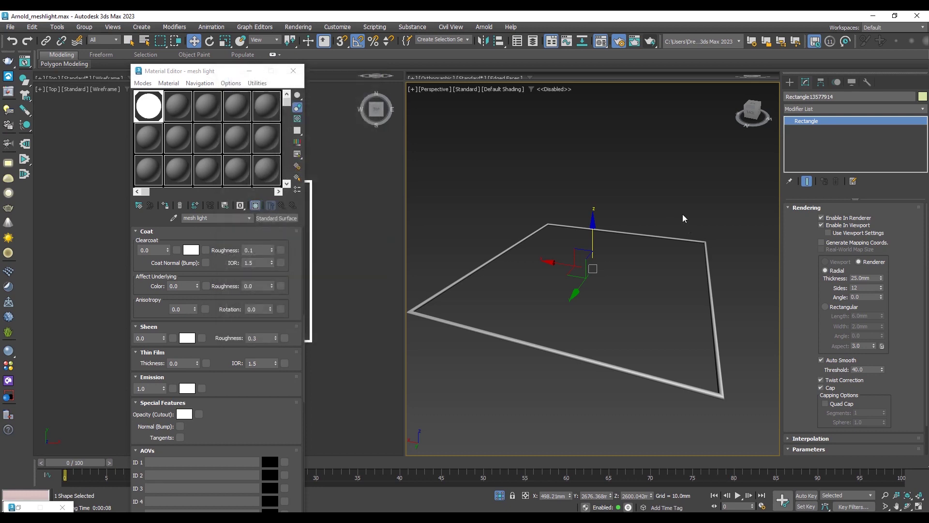
Step: Re-render the Perspective view, then close the render and minimize the Material Editor
left_click(649, 41)
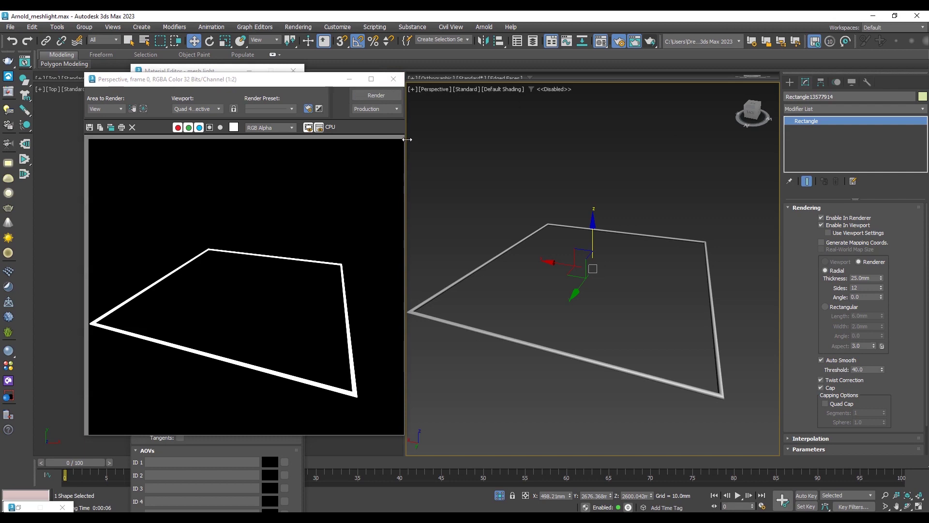
left_click(392, 79)
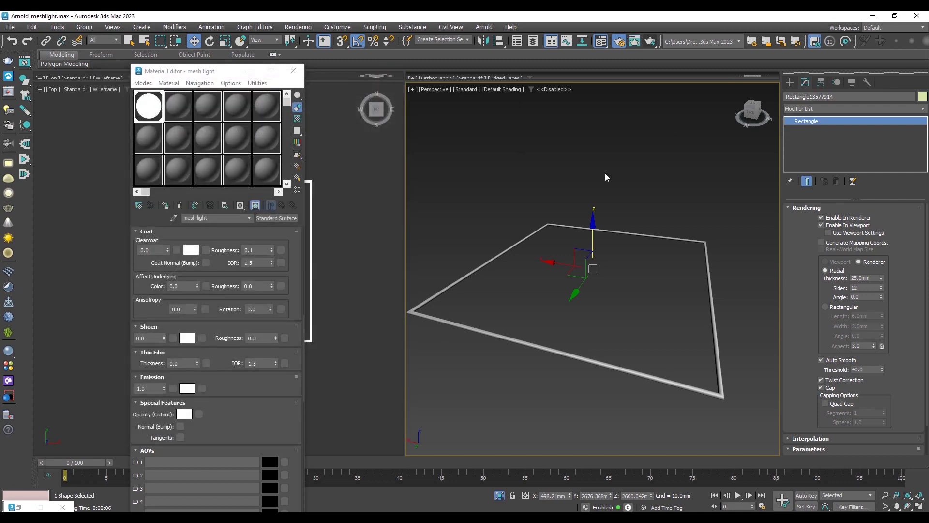
left_click(249, 71)
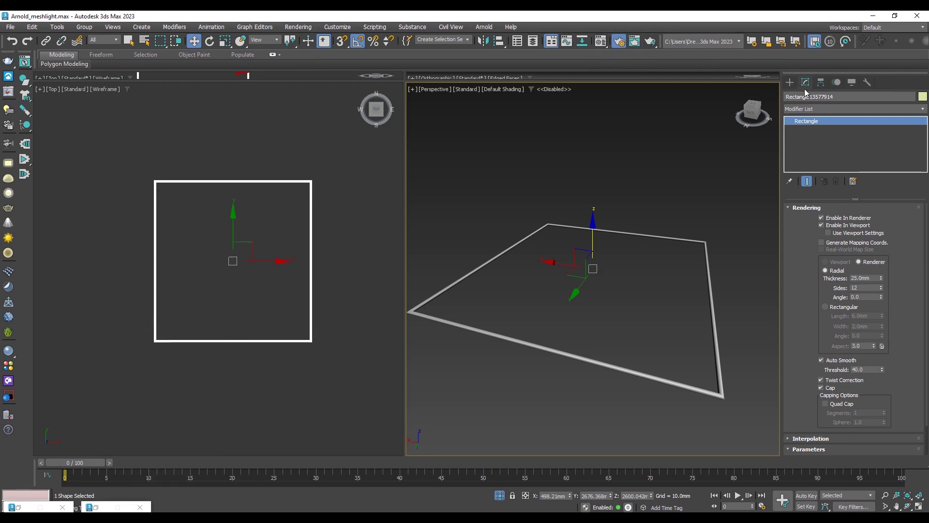
Step: Start an Arnold Light from the Create panel with Shape Type set to Mesh
left_click(790, 82)
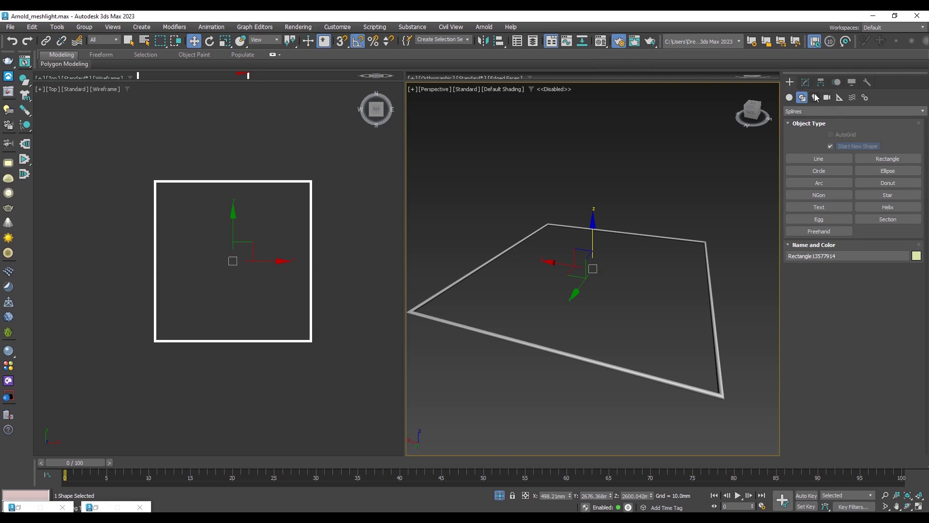
left_click(815, 98)
left_click(822, 110)
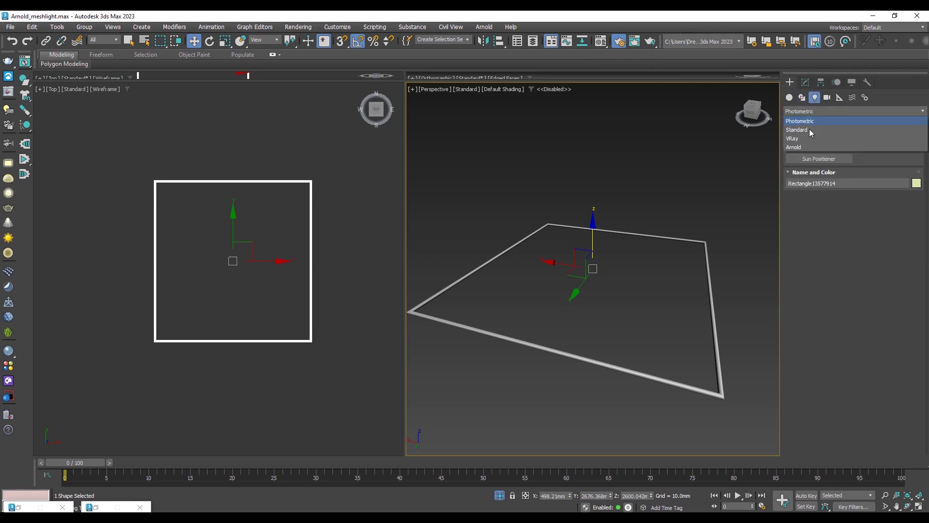
left_click(792, 146)
left_click(877, 147)
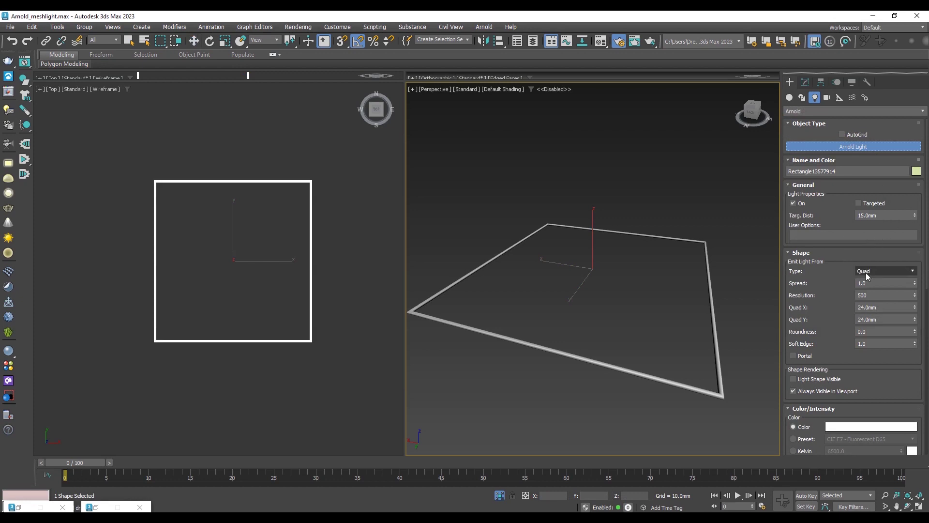
left_click(885, 271)
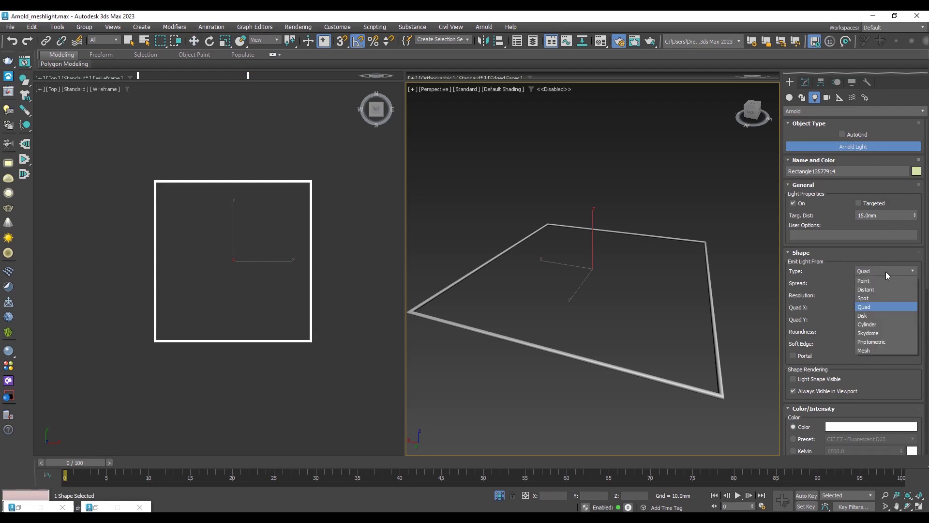
left_click(864, 350)
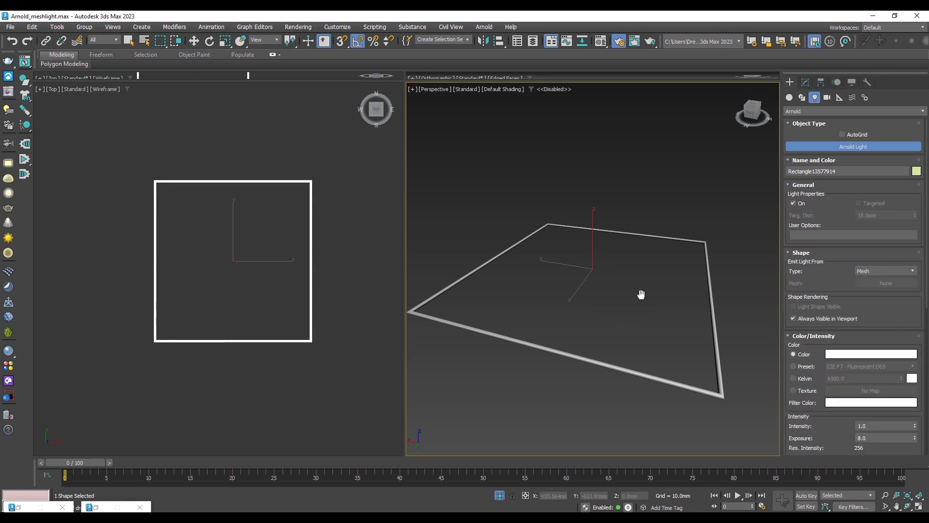
Step: Place the Arnold light in the Top view and move it to the rectangle's centre
key("F4")
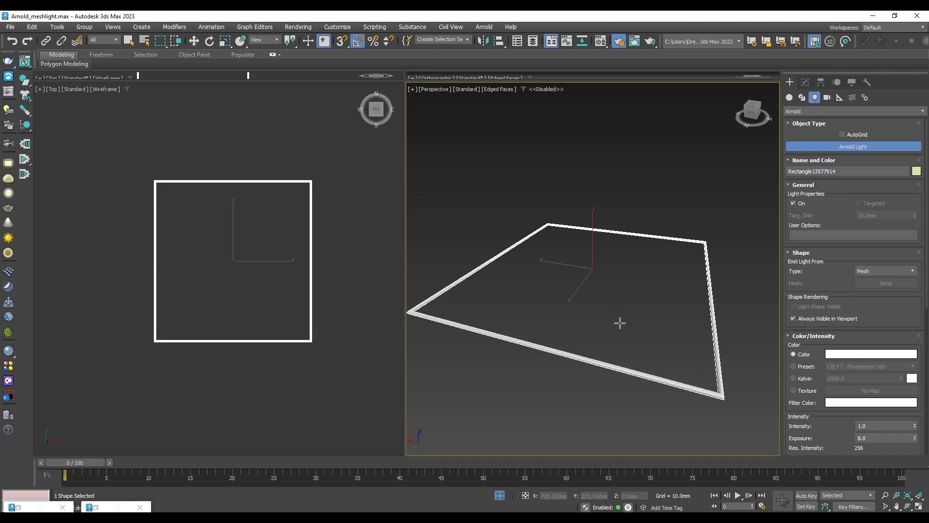
left_click(196, 278)
key("w")
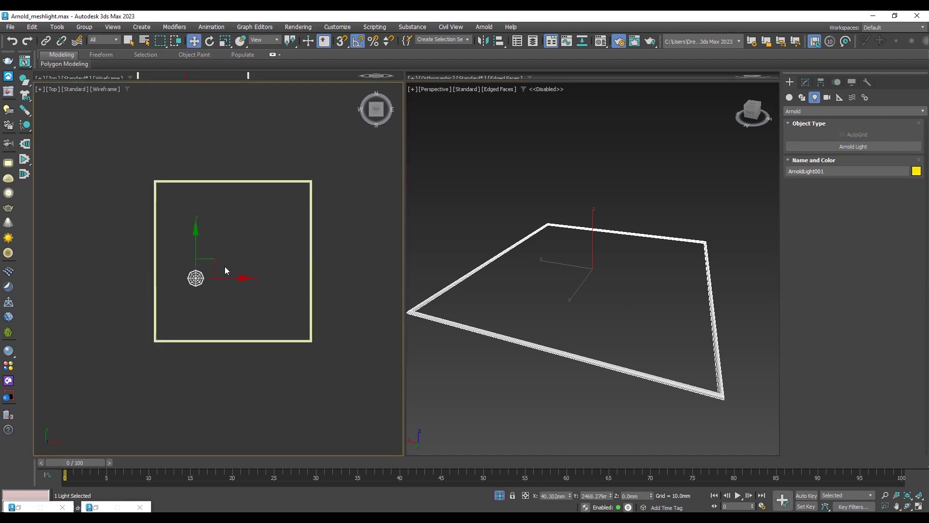
mouse_move(208, 260)
left_mouse_down()
mouse_move(194, 250)
mouse_move(249, 235)
mouse_move(241, 241)
left_mouse_up()
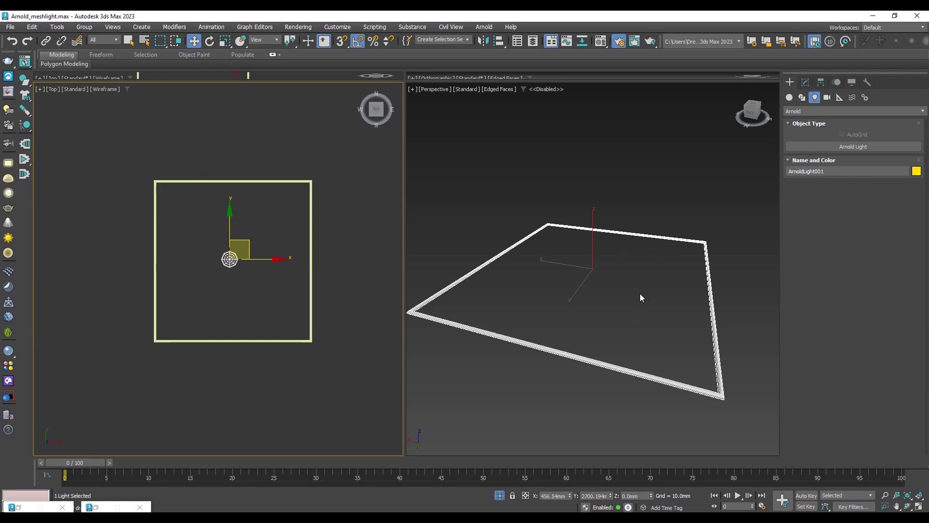
Step: Unhide all scene objects, maximize the Perspective view and orbit to a level view into the room
left_click(165, 159)
left_click_drag(179, 141, 265, 310)
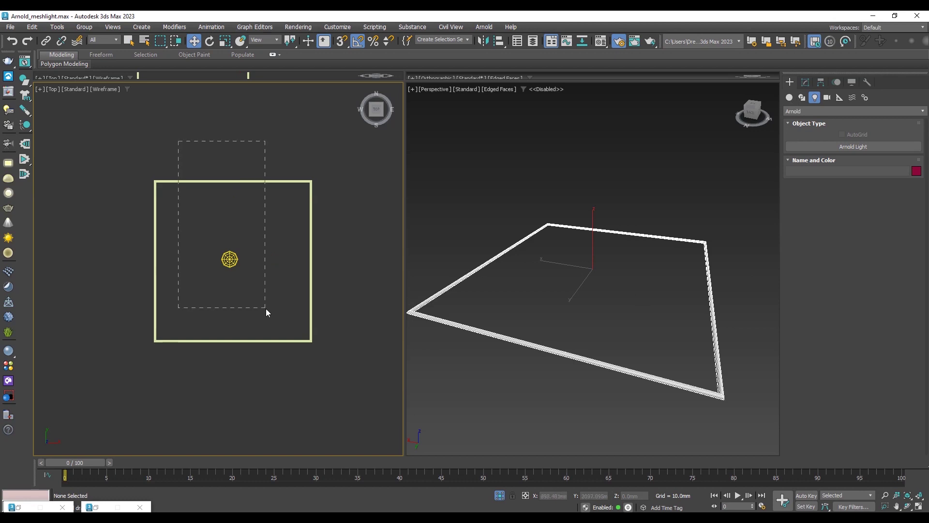
right_click(612, 306)
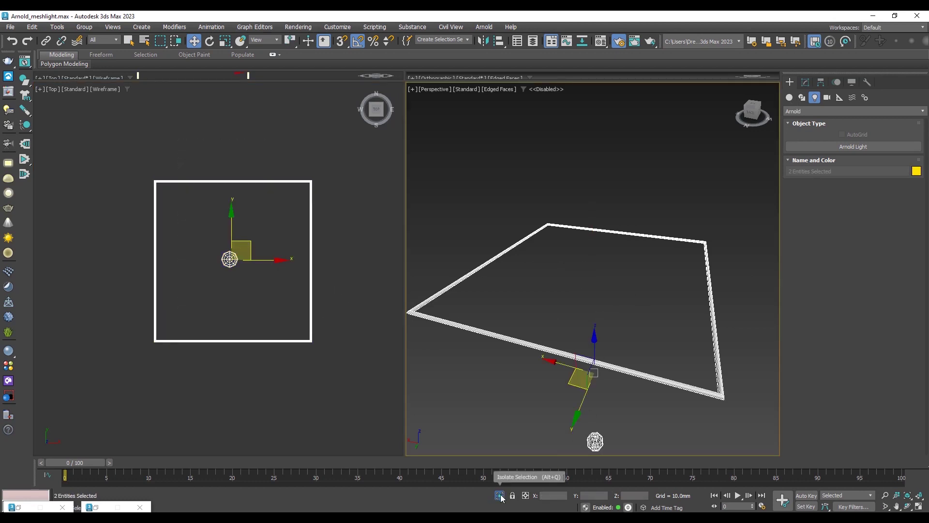
left_click(500, 495)
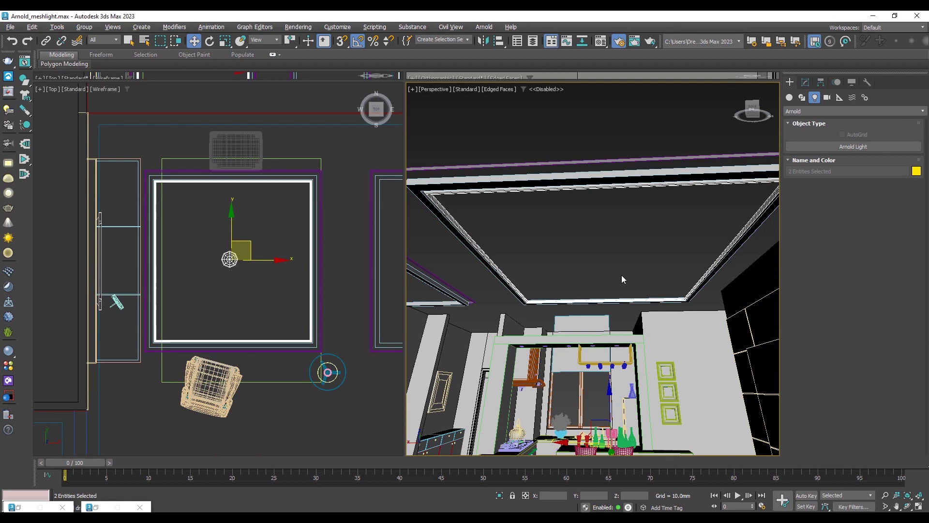
key("alt+w")
scroll(469, 339, "up", 2)
scroll(478, 271, "up", 2)
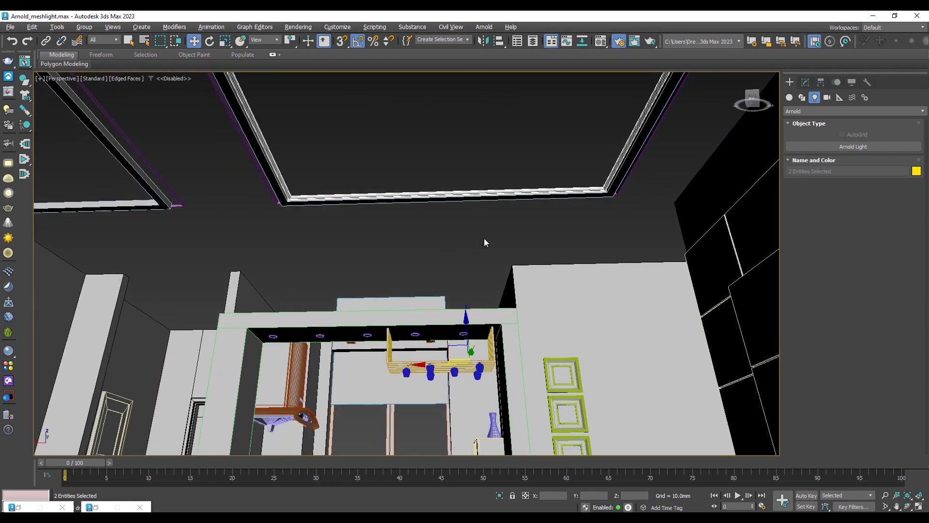
middle_click_drag(485, 242, 490, 322, "alt")
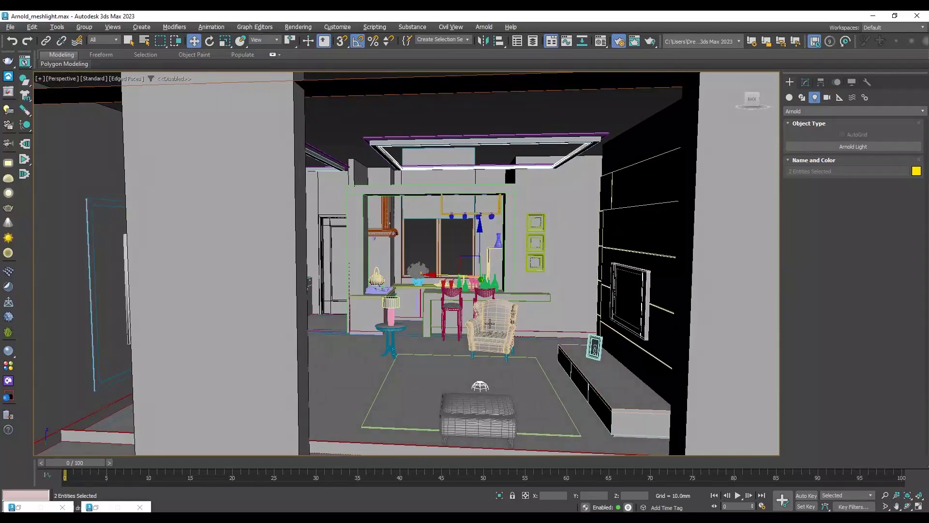
Step: Raise the Arnold light from near the floor up to the ceiling frame
left_click(480, 385)
left_click_drag(482, 370, 488, 97)
middle_click_drag(488, 97, 509, 273, "alt")
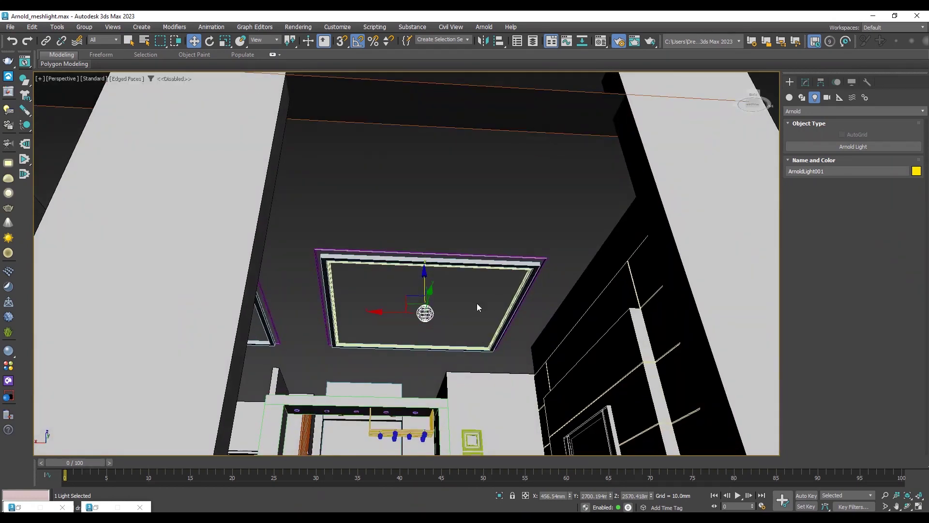
scroll(477, 303, "up", 5)
middle_click_drag(401, 303, 430, 271)
middle_click_drag(490, 297, 496, 333, "alt")
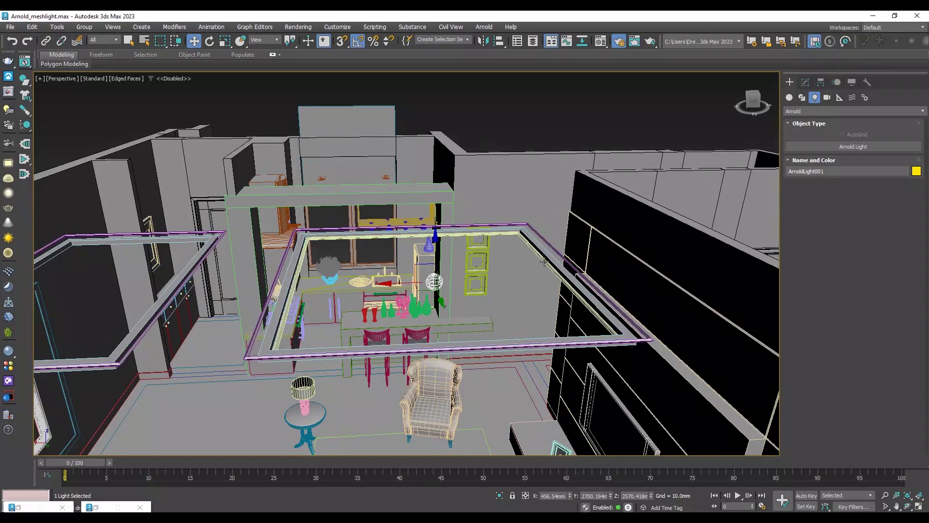
Step: Isolate the ceiling frame and Arnold light, then select the rectangle frame
left_click(544, 262, "ctrl")
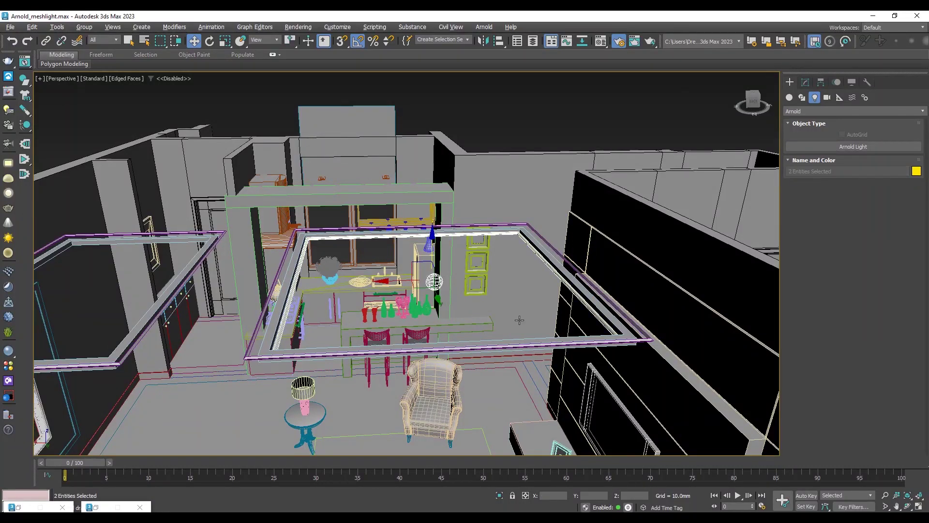
left_click(499, 495)
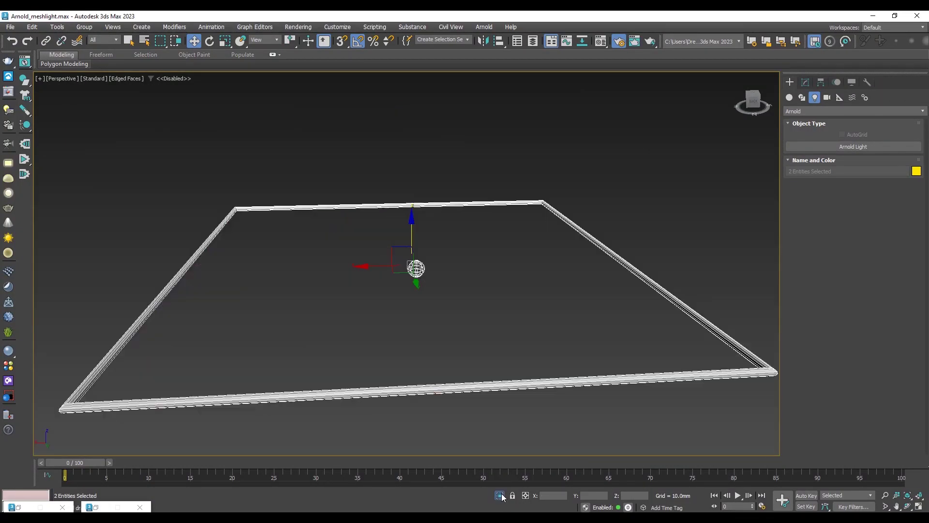
left_click(533, 237)
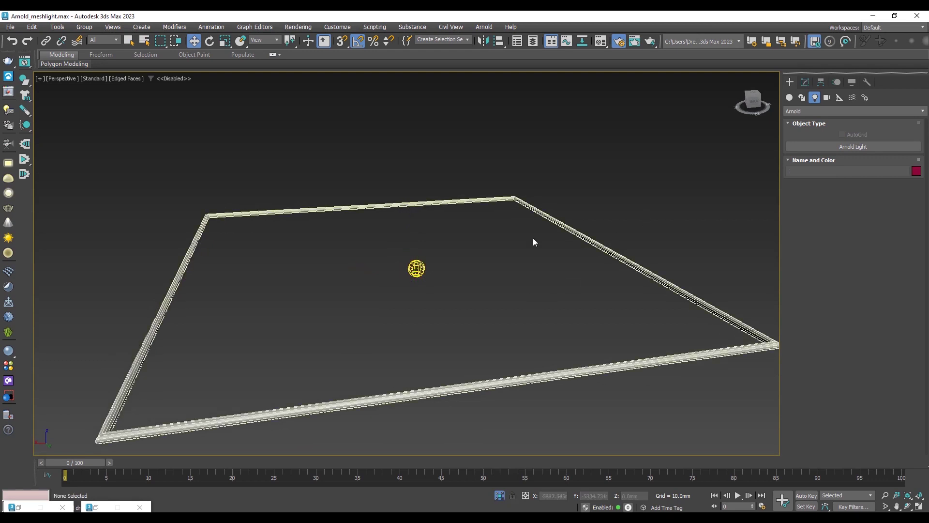
left_click(412, 274)
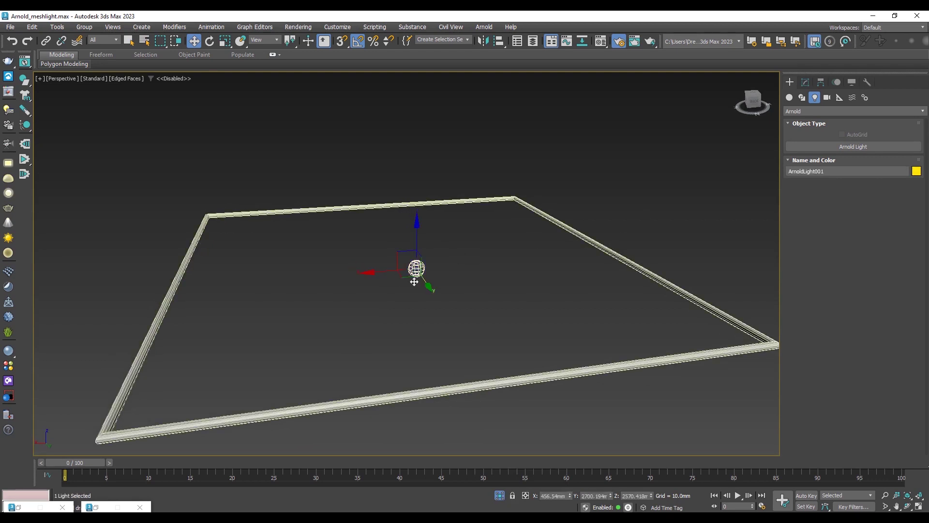
left_click(606, 227)
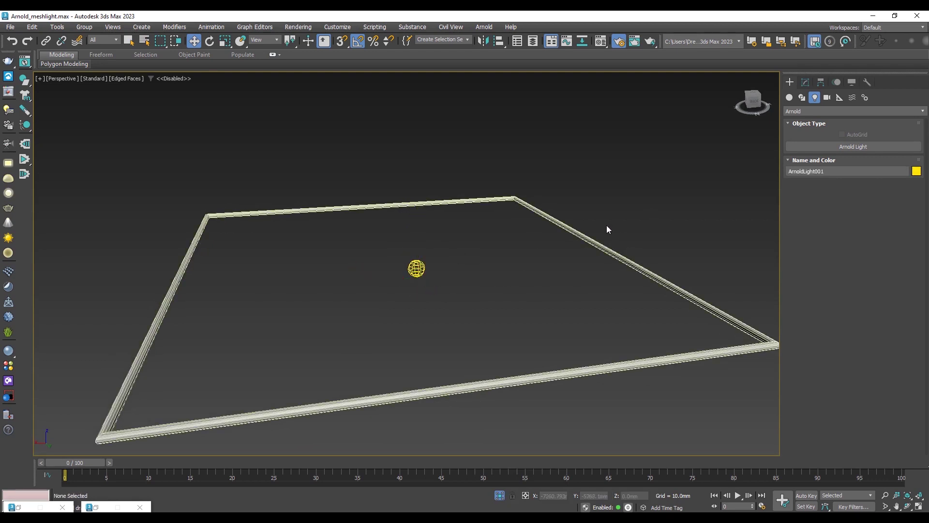
left_click_drag(594, 205, 584, 247)
Step: Rename the ceiling rectangle to 'channel light' in the Modify panel
left_click(805, 80)
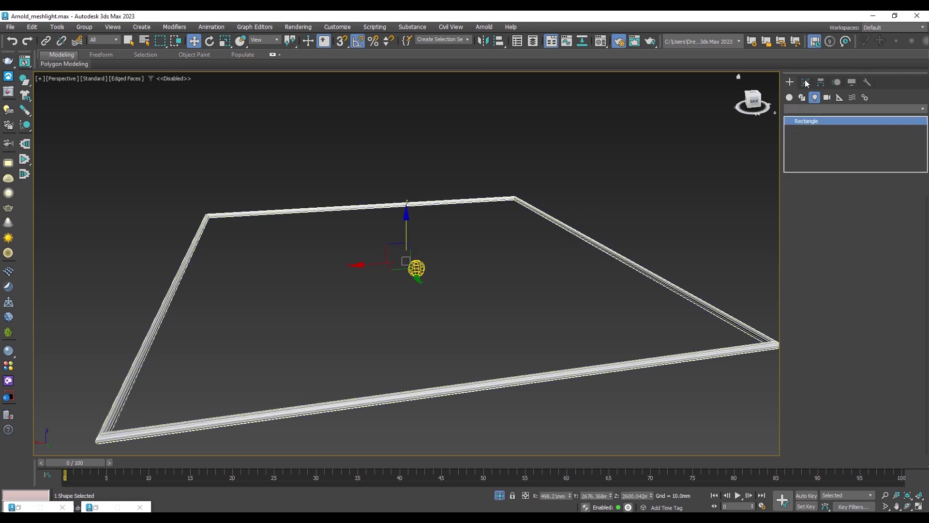
left_click(844, 97)
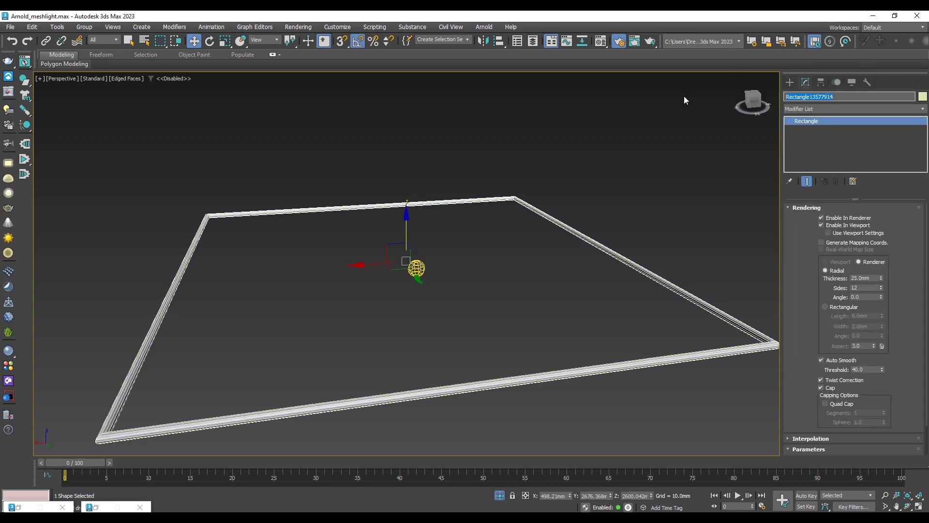
type("mesh")
key("BackSpace")
key("BackSpace")
key("BackSpace")
key("BackSpace")
type("annel ligh")
key("Return")
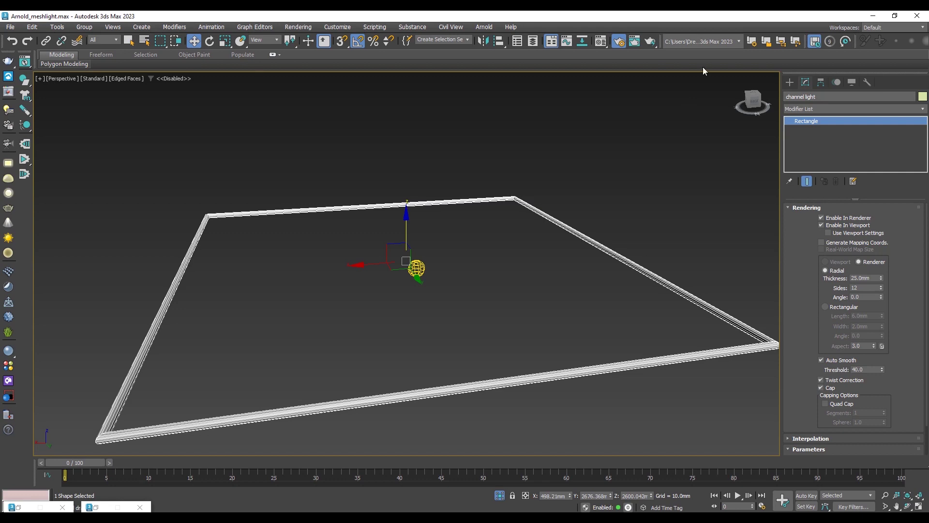
Step: Select the Arnold light to pick its emitting mesh, then reselect the channel light frame
left_click(634, 179)
left_click(416, 268)
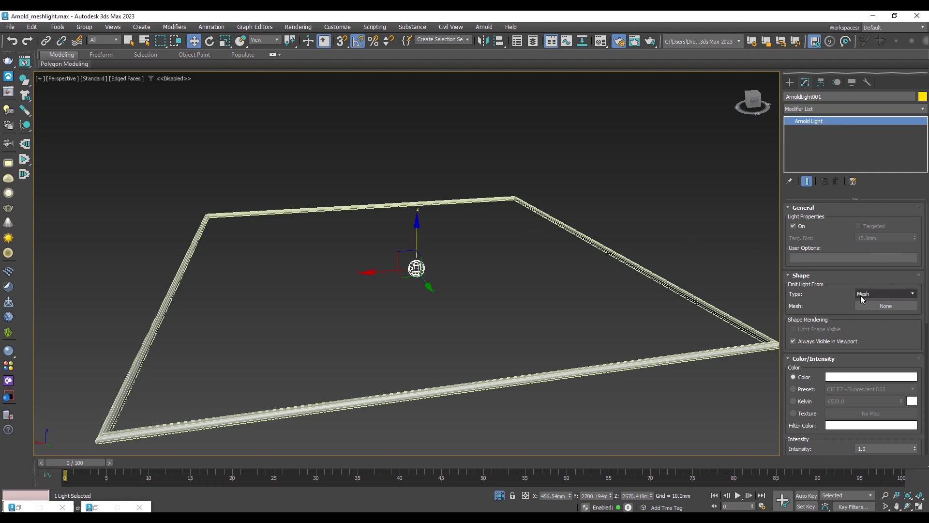
left_click(895, 305)
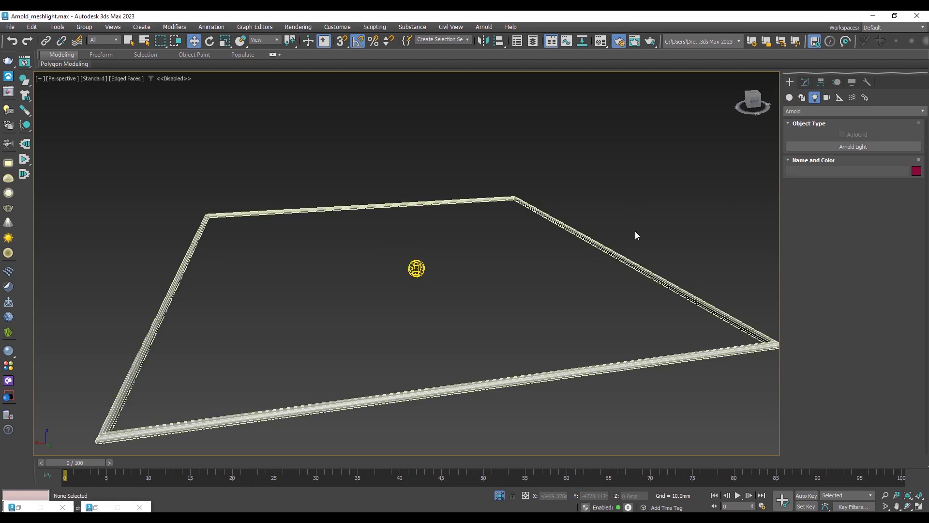
left_click(805, 83)
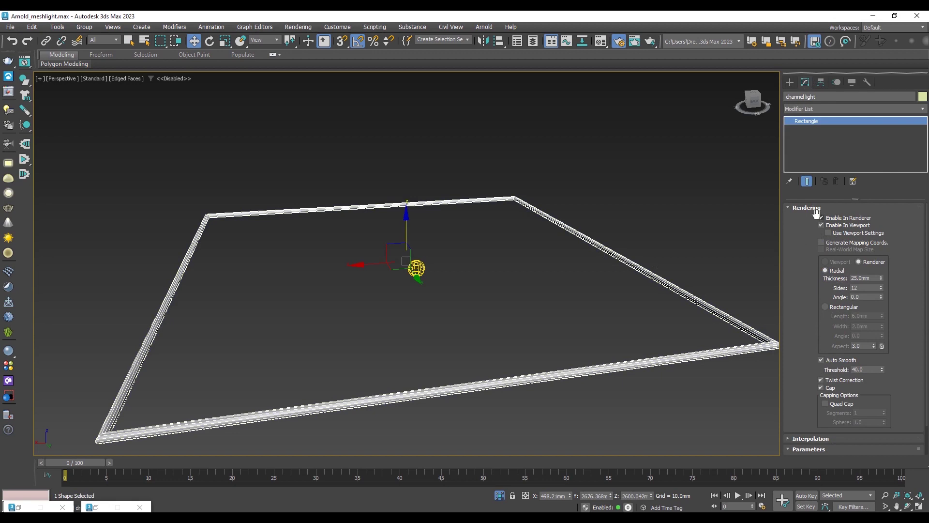
left_click(697, 262)
left_click_drag(629, 287, 630, 287)
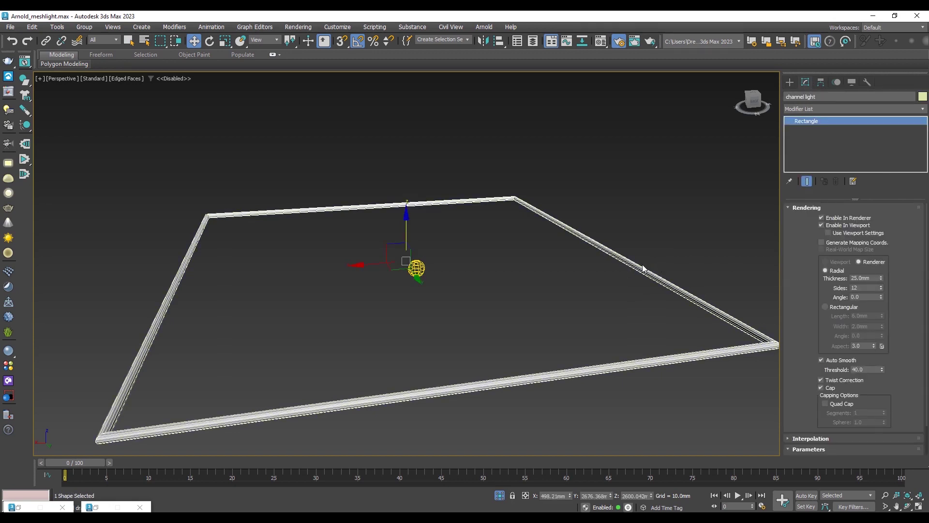
right_click(611, 251)
mouse_move(651, 373)
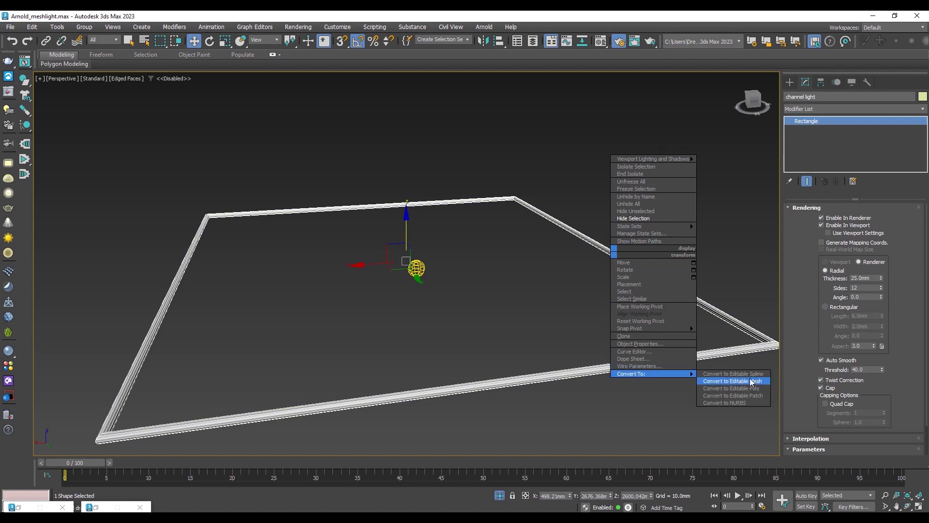
left_click(750, 388)
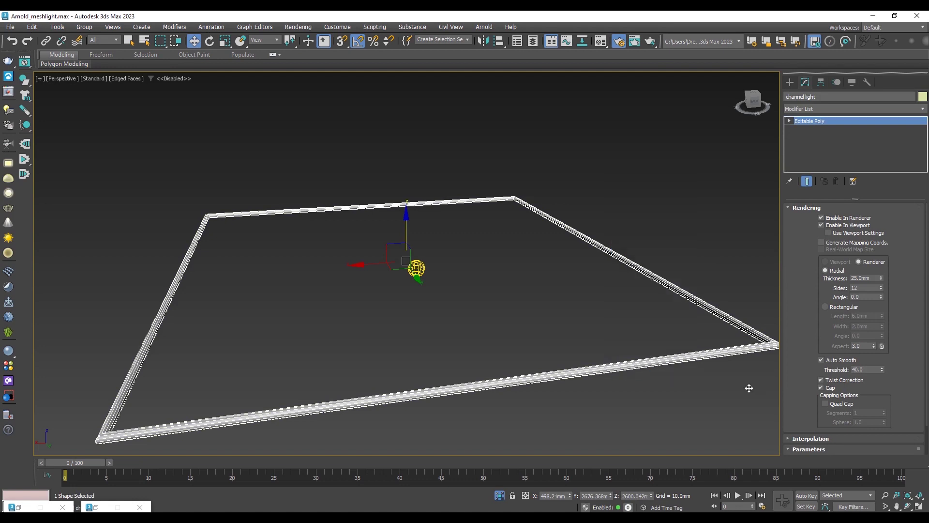
left_click(638, 220)
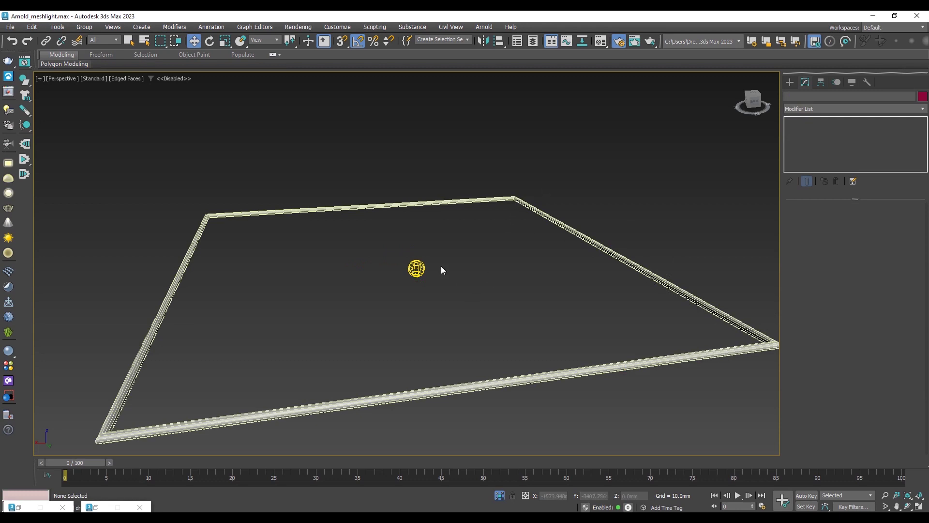
left_click_drag(399, 288, 399, 288)
left_click_drag(422, 249, 385, 293)
left_click(883, 305)
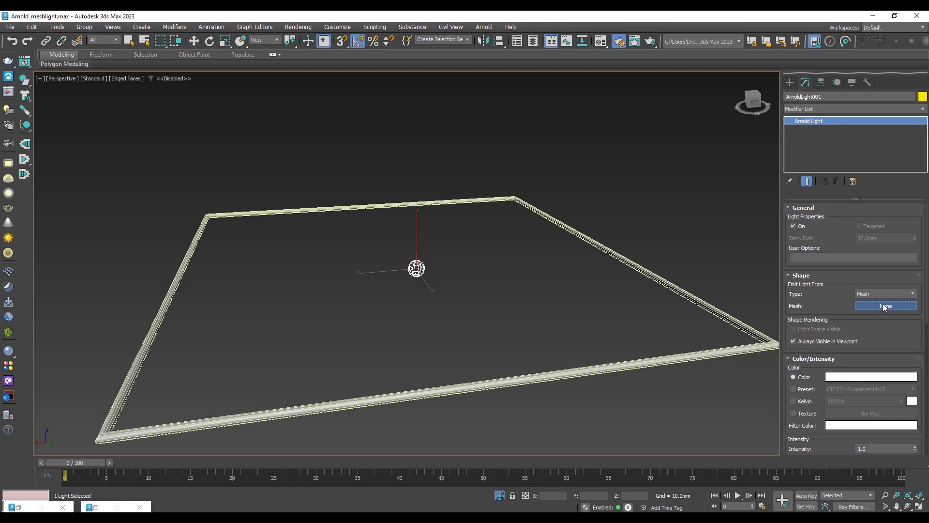
left_click(663, 280)
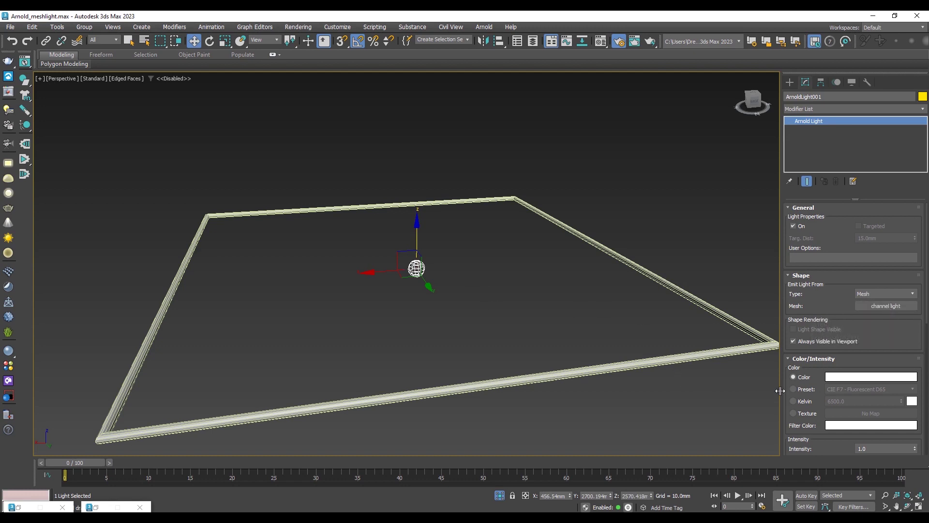
scroll(845, 310, "down", 5)
left_click(880, 329)
left_click(878, 341)
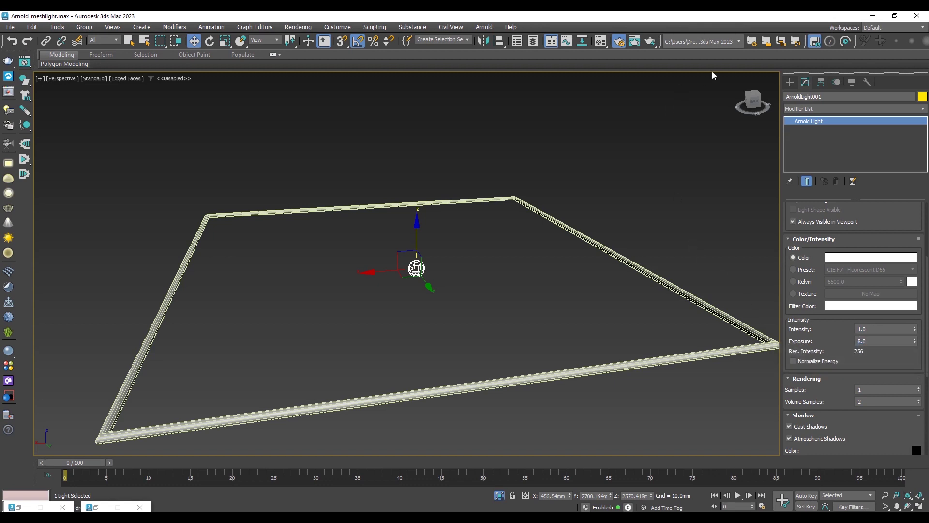
left_click(650, 41)
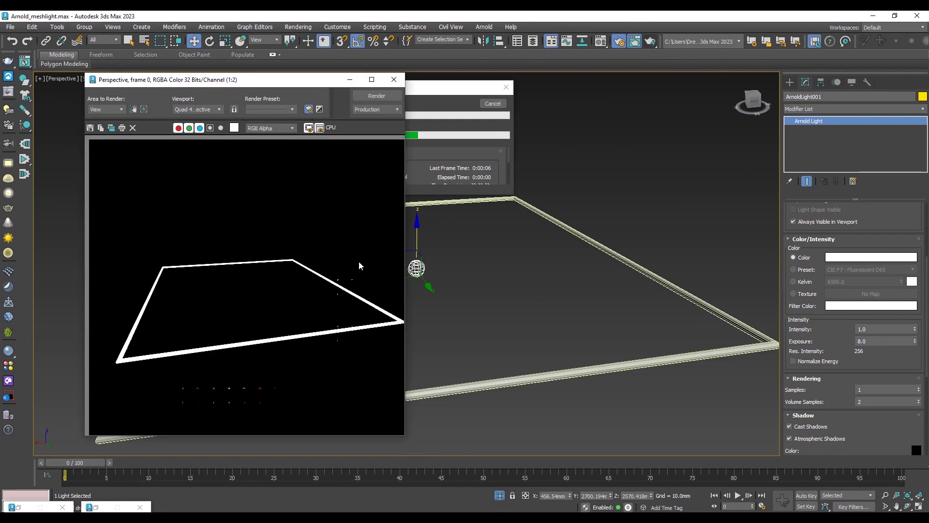
left_click(394, 79)
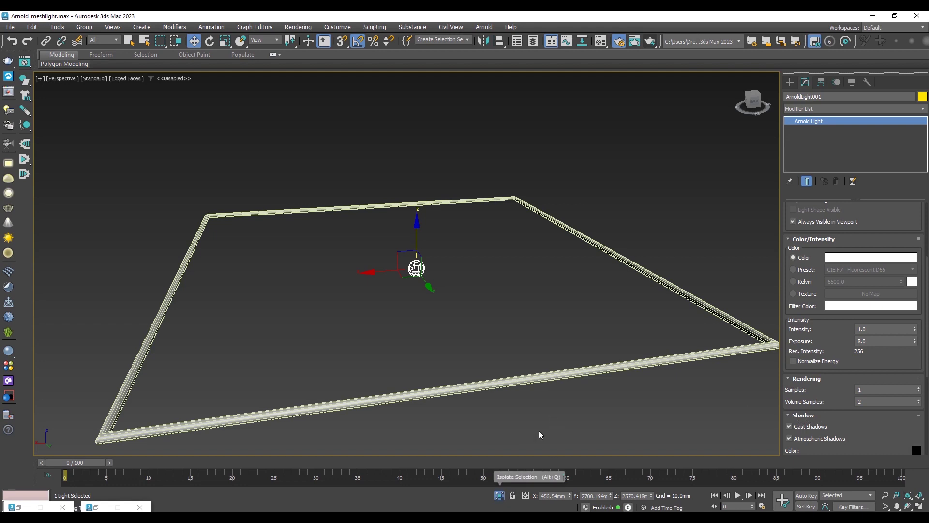
Step: Exit isolation, unhide all objects, orbit up to the ceiling tray and render it
left_click(500, 496)
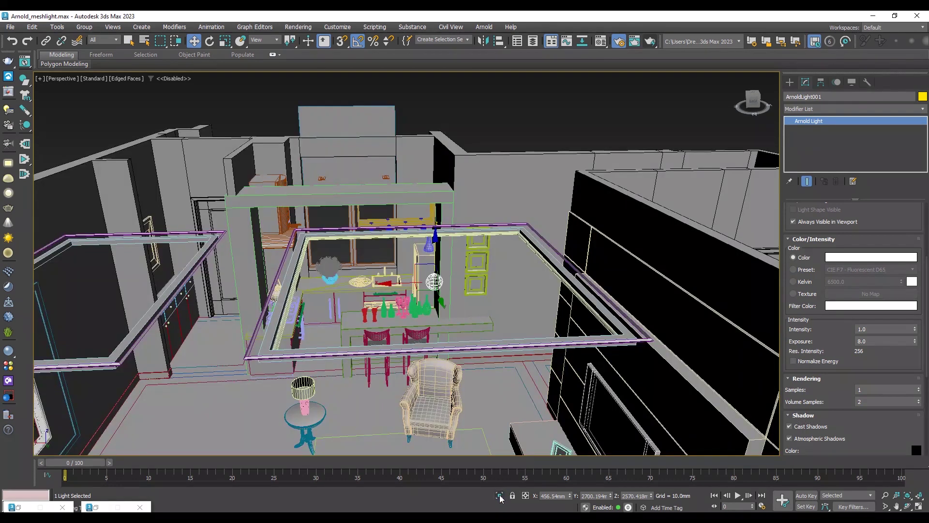
right_click(530, 180)
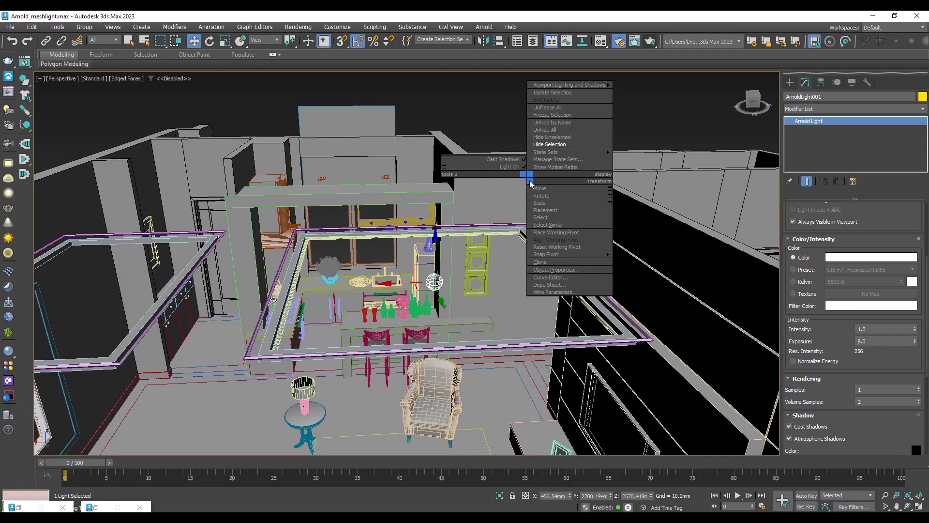
left_click(543, 131)
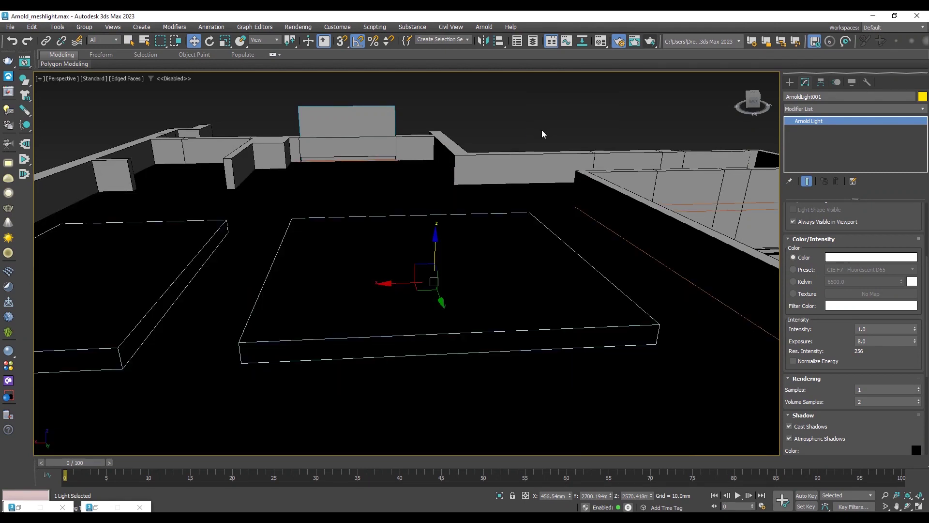
middle_click_drag(509, 253, 508, 213, "alt")
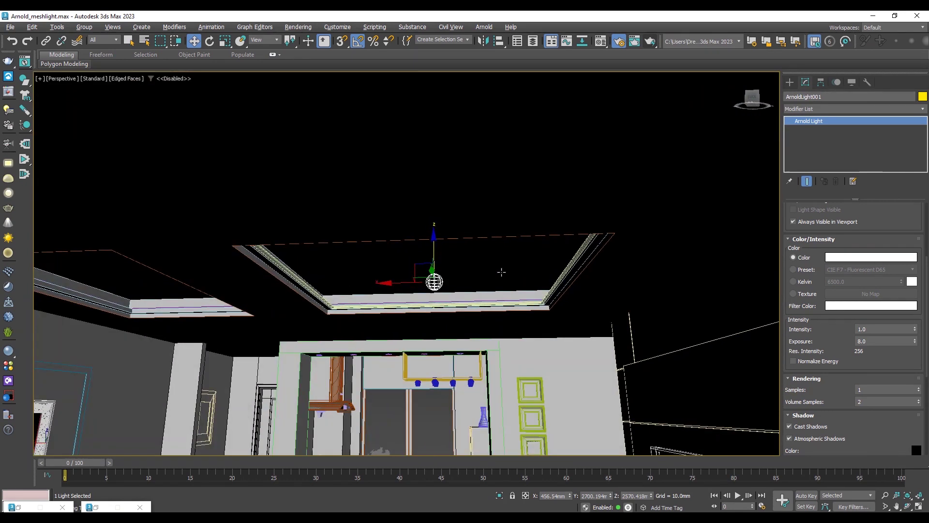
middle_click_drag(521, 271, 501, 272, "alt")
scroll(504, 281, "up", 2)
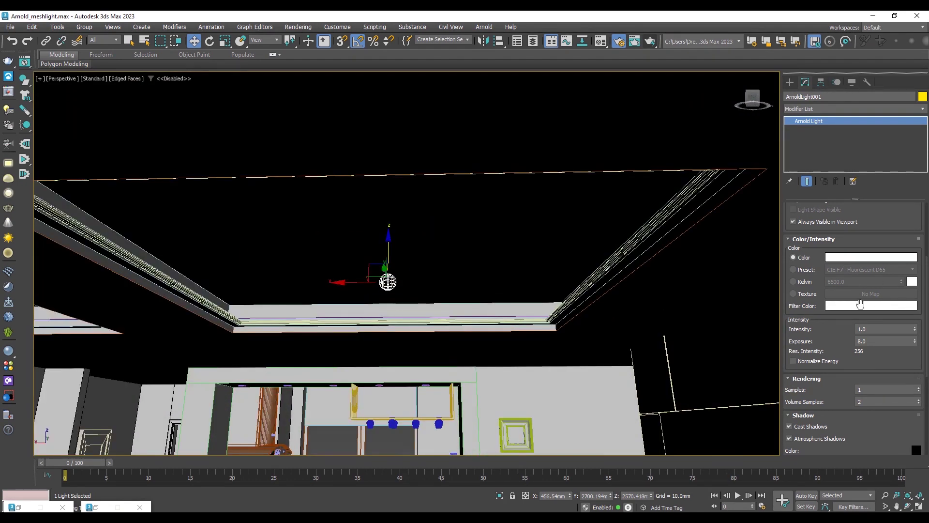
left_click(655, 42)
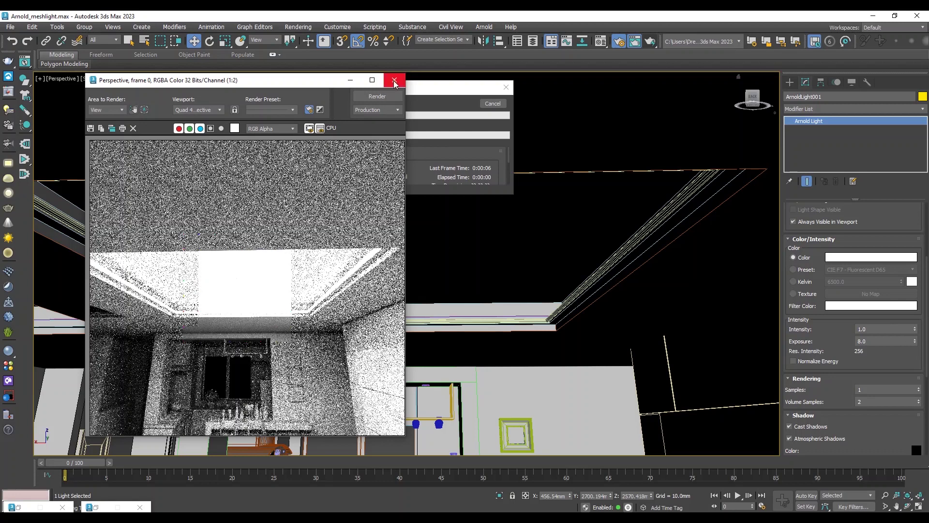
Step: Close the render windows, set the mesh light's exposure to 3.0 and samples to 4, then re-render
left_click(394, 81)
left_click(493, 103)
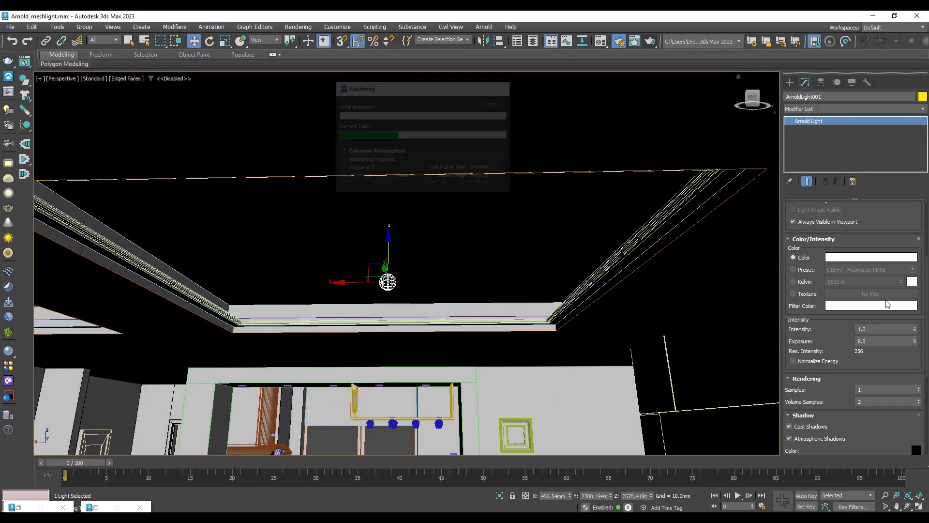
double_click(870, 341)
key("Return")
double_click(867, 388)
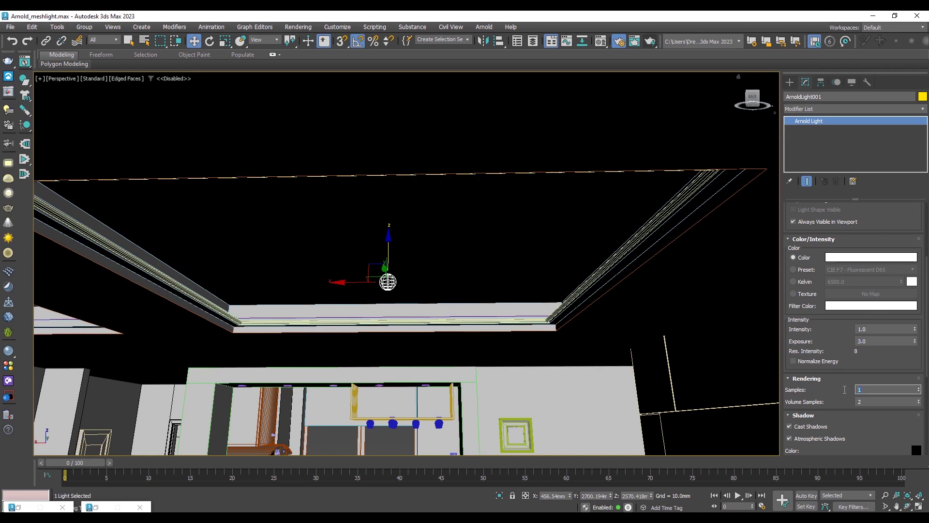
type("4")
key("Return")
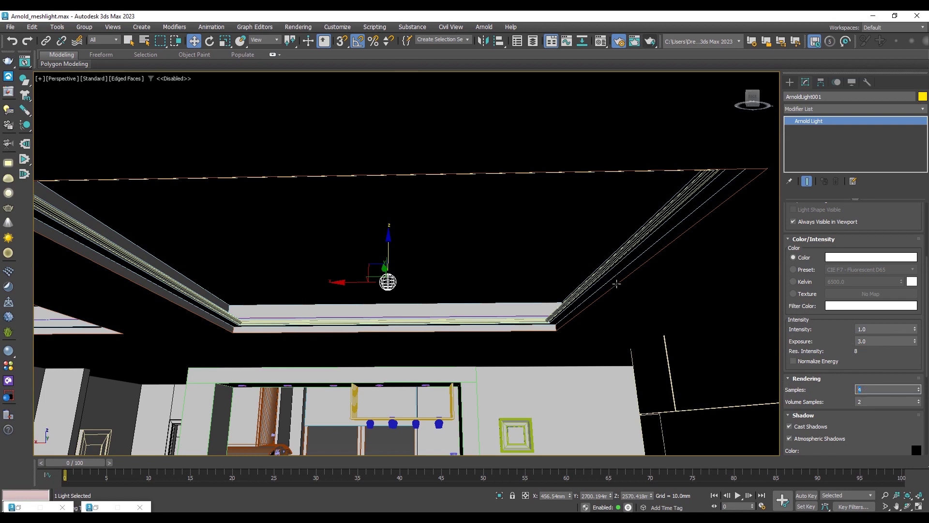
left_click(650, 43)
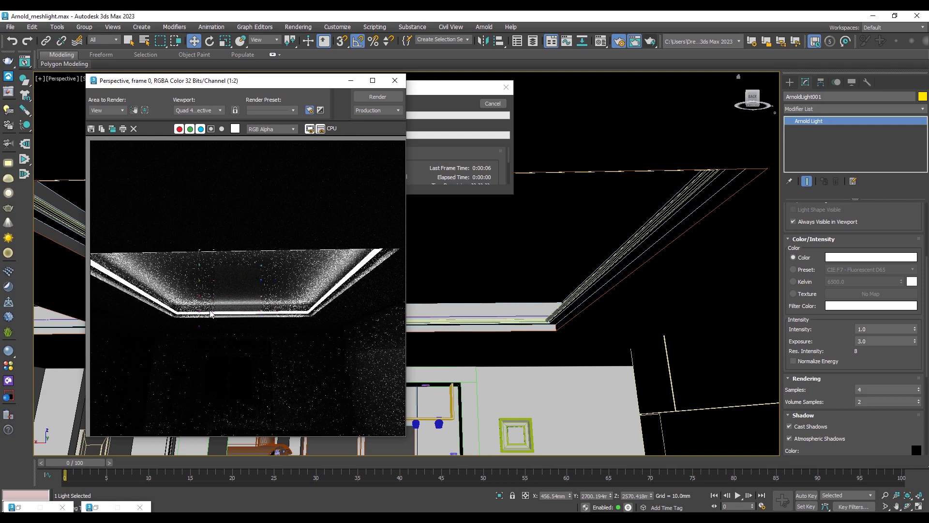
Step: Close the render result, render progress and Render Setup windows, then list the light families
scroll(274, 306, "down", 2)
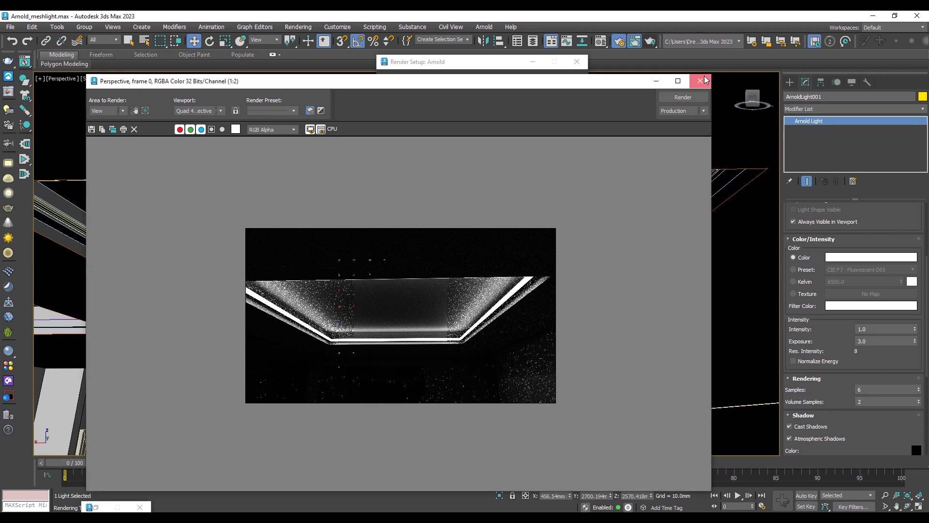
left_click(700, 81)
left_click(490, 104)
left_click(577, 62)
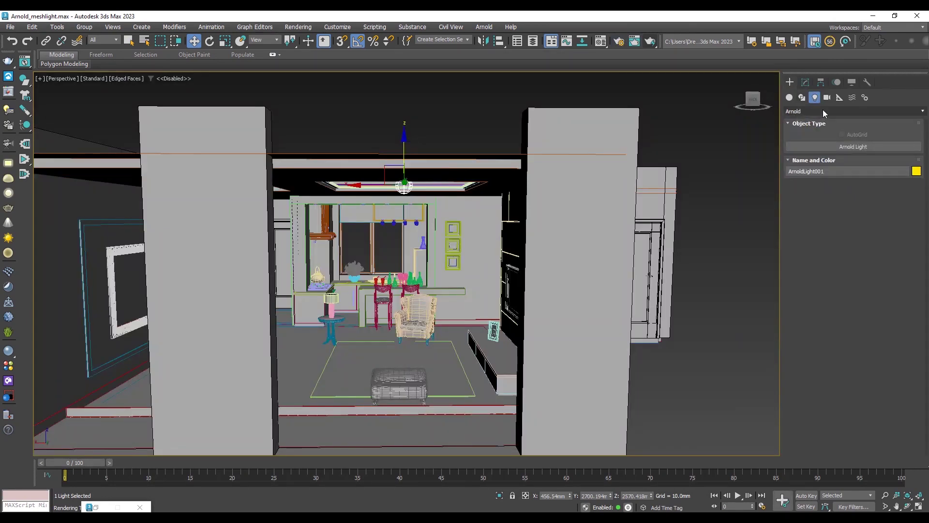
left_click(823, 109)
Step: Start a new Arnold Light with Shape Type set to Photometric
left_click(804, 148)
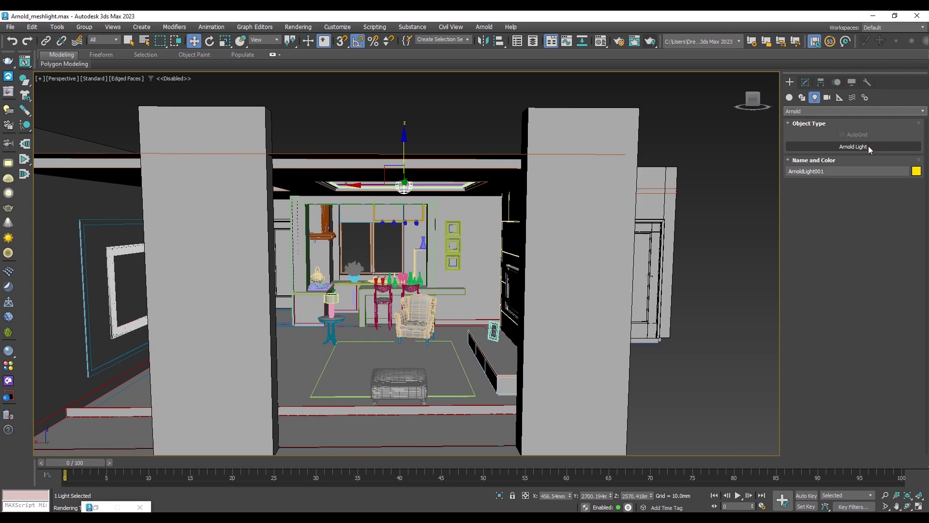
left_click(867, 146)
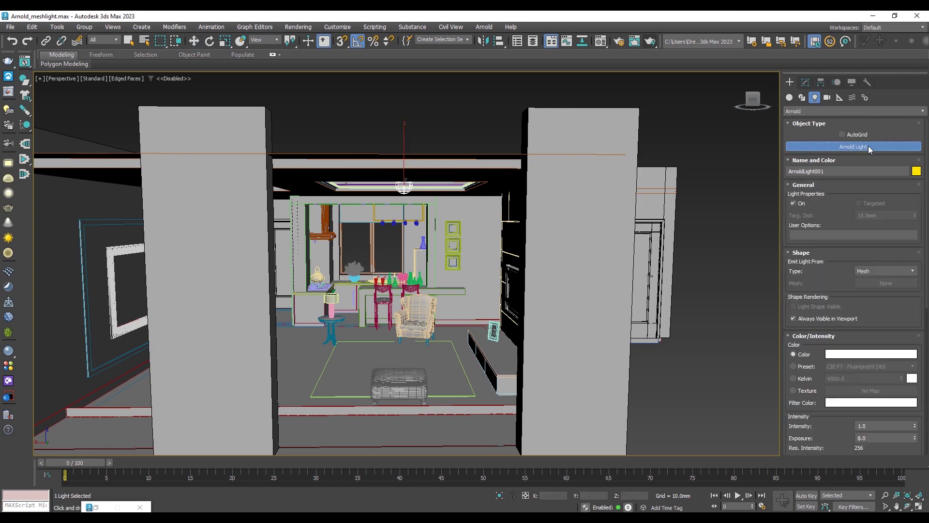
left_click(867, 270)
left_click(870, 341)
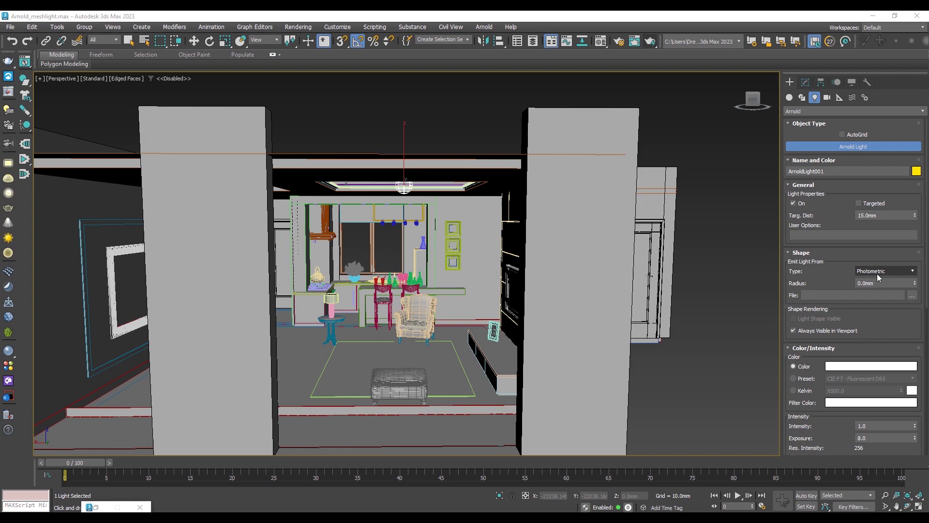
Step: Restore the four-viewport layout and switch the top-left view to Front
scroll(481, 263, "down", 3)
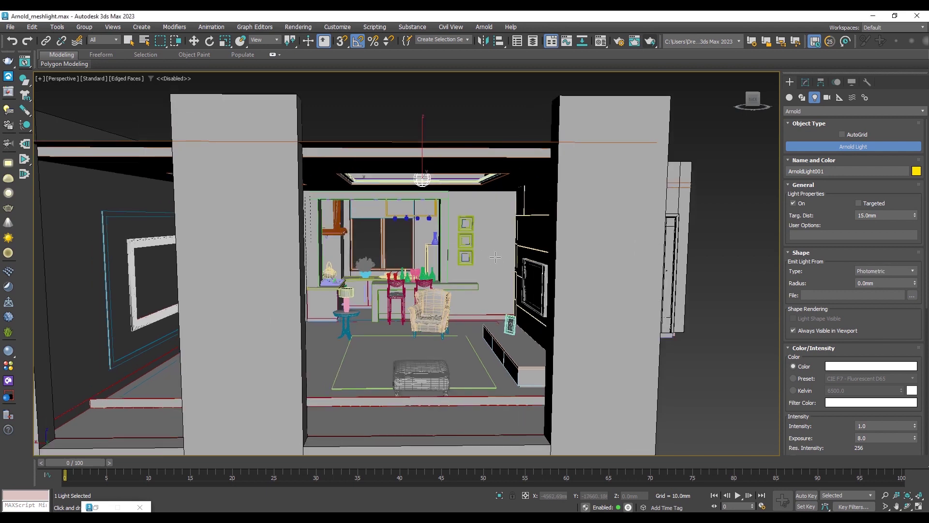
key("alt+w")
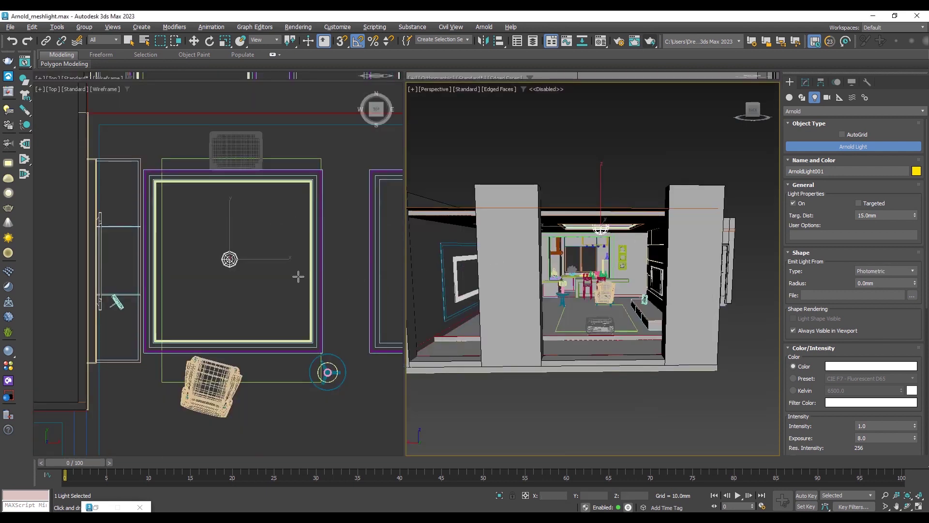
middle_click(298, 276)
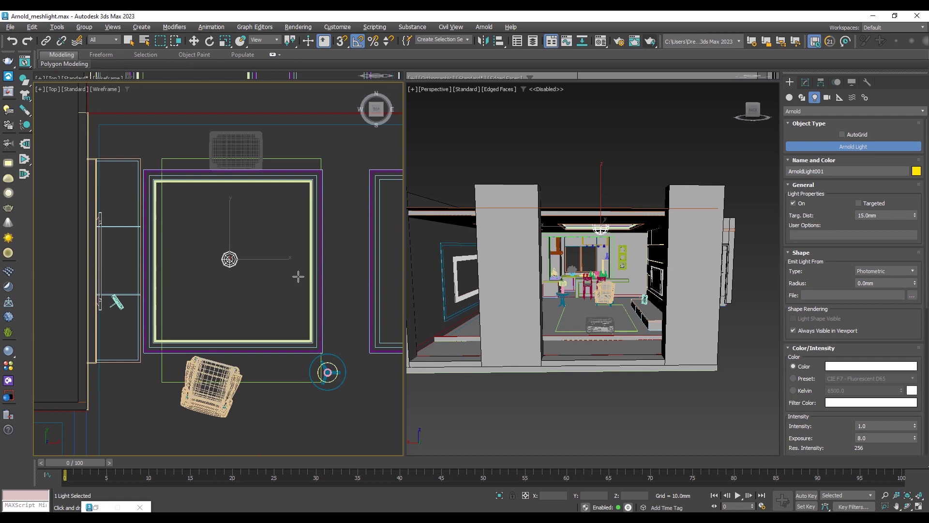
key("f")
scroll(309, 242, "down", 2)
scroll(337, 184, "down", 1)
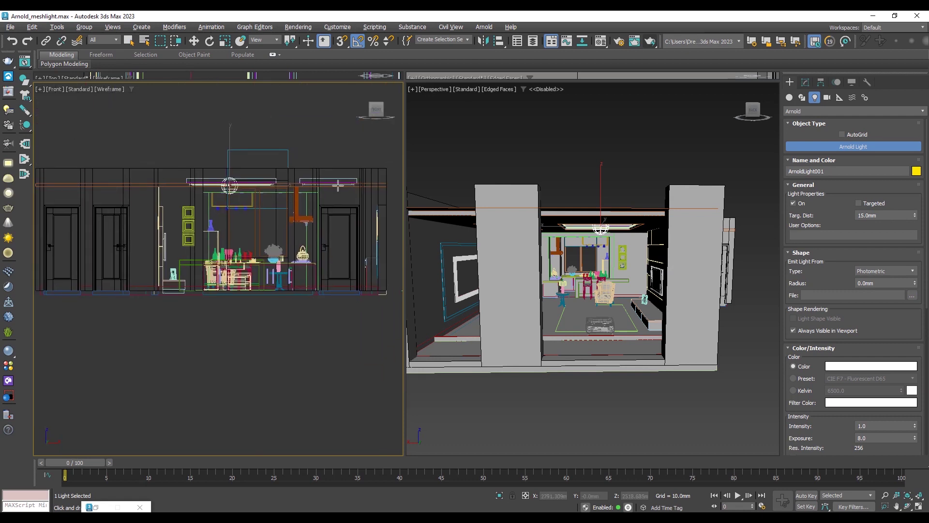
Step: Drag out the targeted photometric light below the ceiling and move its target across the room
left_click_drag(281, 187, 280, 282)
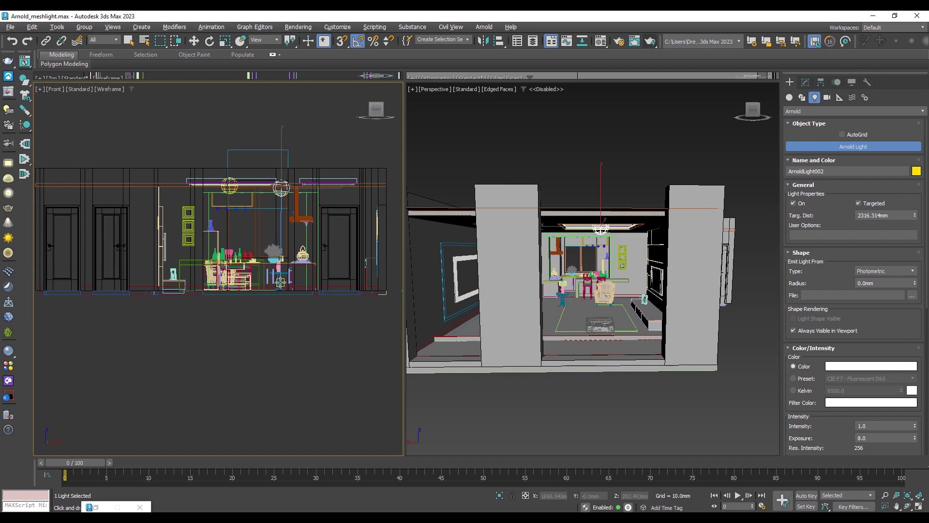
left_click(194, 41)
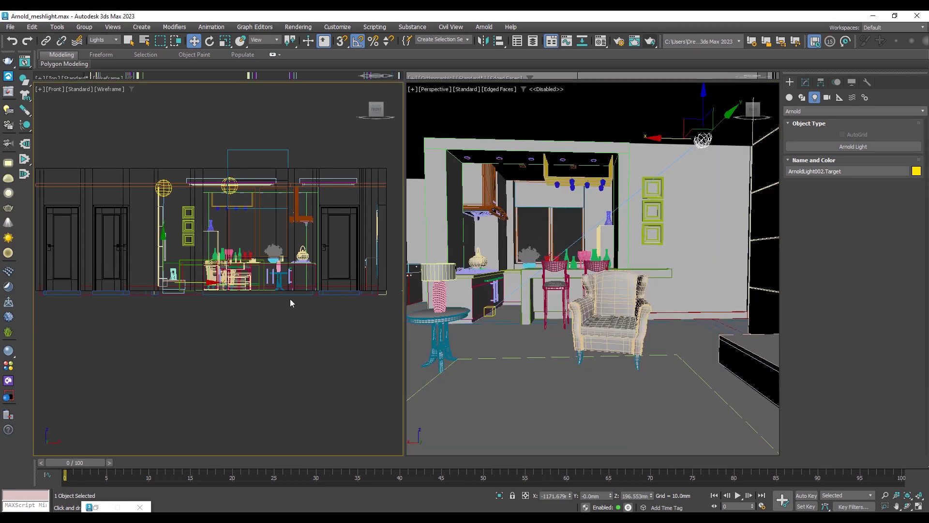
left_click(500, 312)
mouse_move(500, 312)
left_mouse_down()
mouse_move(622, 320)
mouse_move(711, 286)
left_mouse_up()
scroll(715, 261, "up", 5)
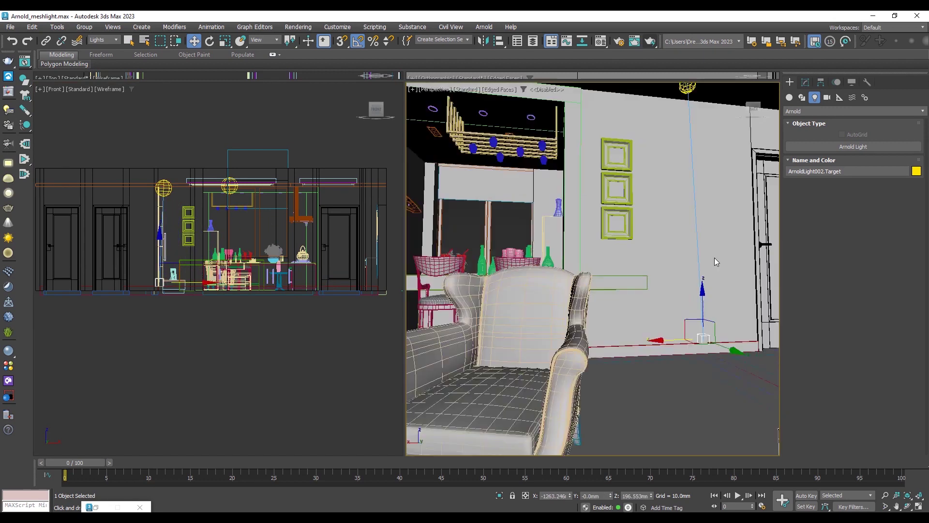
scroll(678, 267, "up", 2)
middle_click_drag(650, 276, 608, 286, "alt")
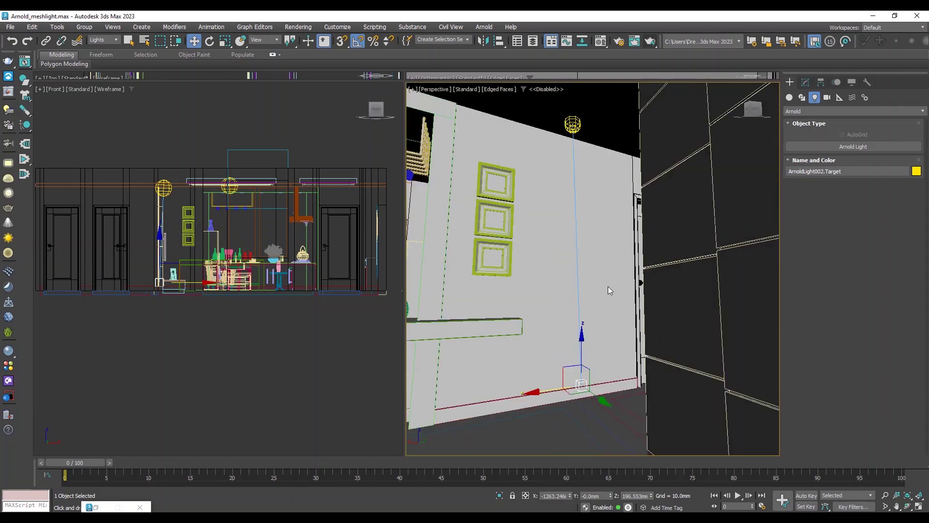
scroll(608, 286, "down", 3)
mouse_move(568, 149)
middle_mouse_down("alt")
mouse_move(602, 187)
mouse_move(629, 170)
middle_mouse_up("alt")
Step: Move ArnoldLight002 along X and Y up near the ceiling against the side wall
left_click(592, 160)
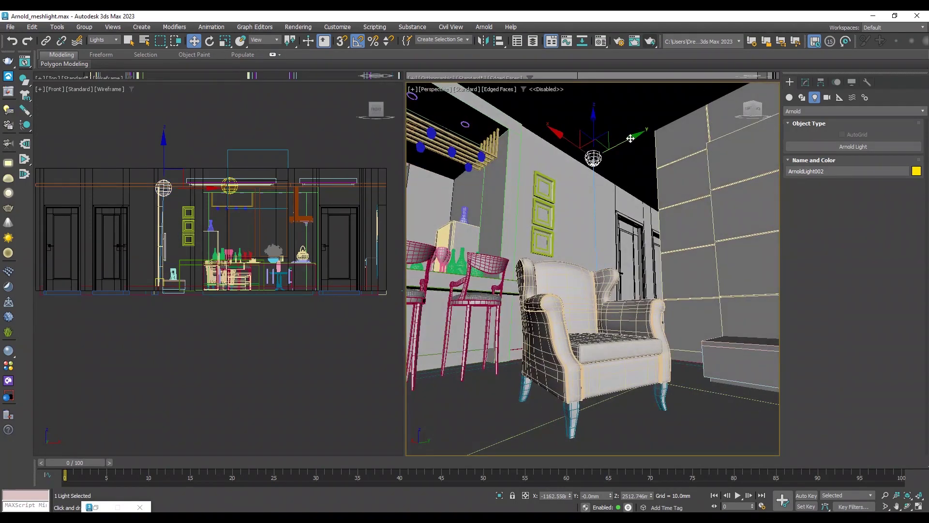
left_click_drag(593, 119, 582, 134)
middle_click_drag(582, 134, 583, 310, "alt")
left_click(582, 329)
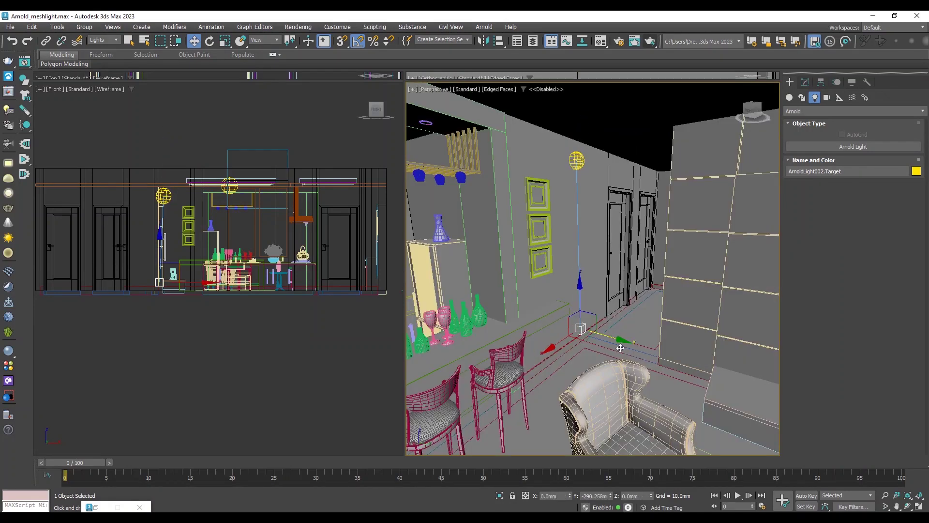
left_click(575, 161)
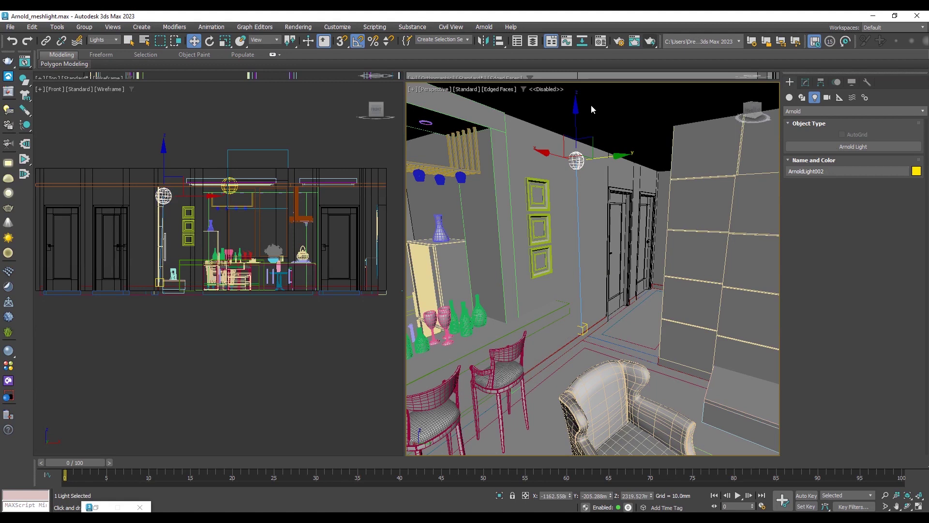
middle_click_drag(607, 128, 542, 203, "alt")
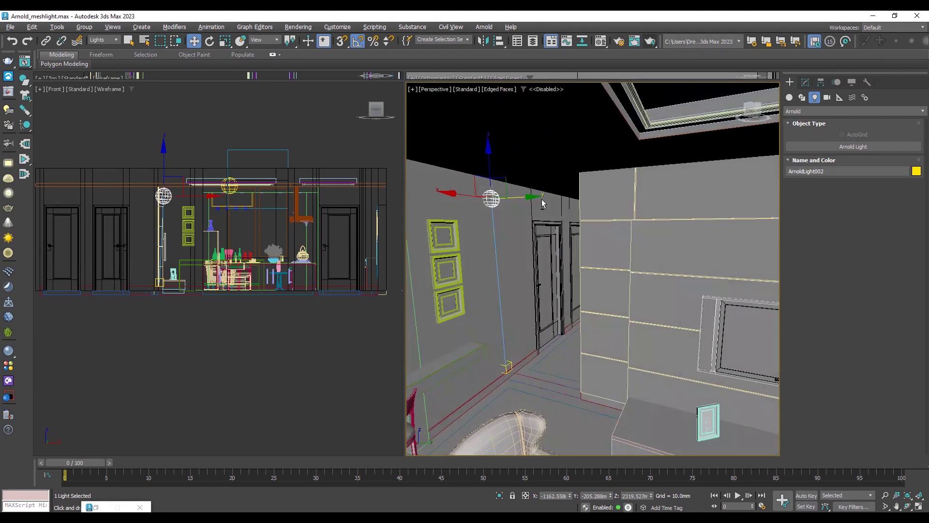
left_click_drag(514, 197, 543, 195)
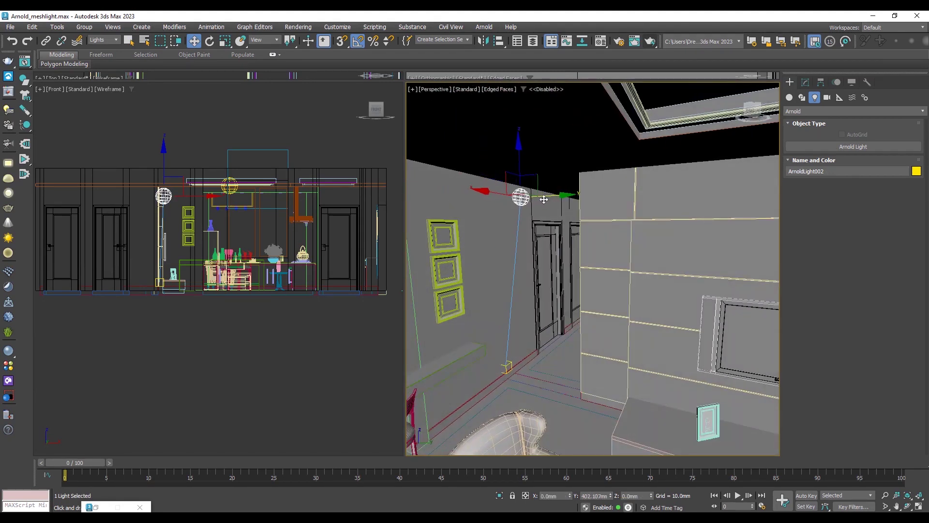
middle_click_drag(543, 196, 530, 247, "alt")
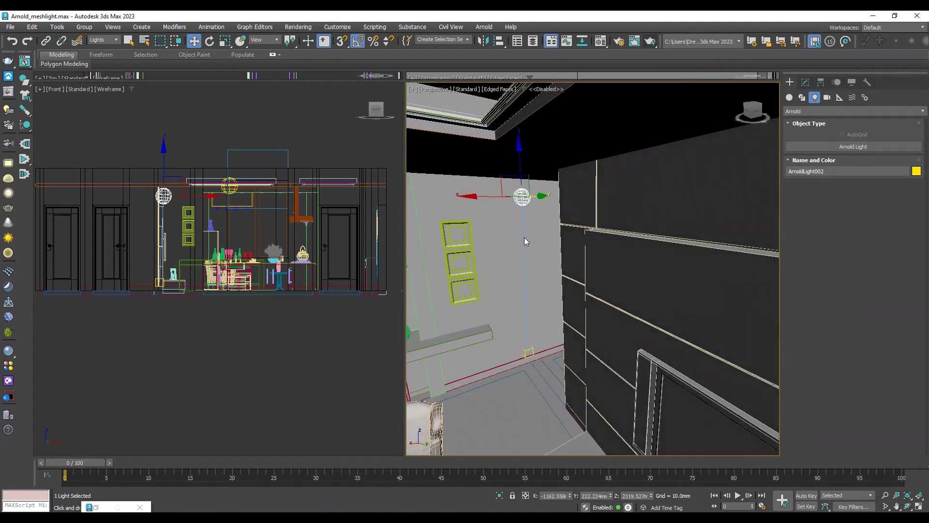
left_click_drag(524, 237, 493, 227)
middle_click_drag(493, 228, 502, 219, "alt")
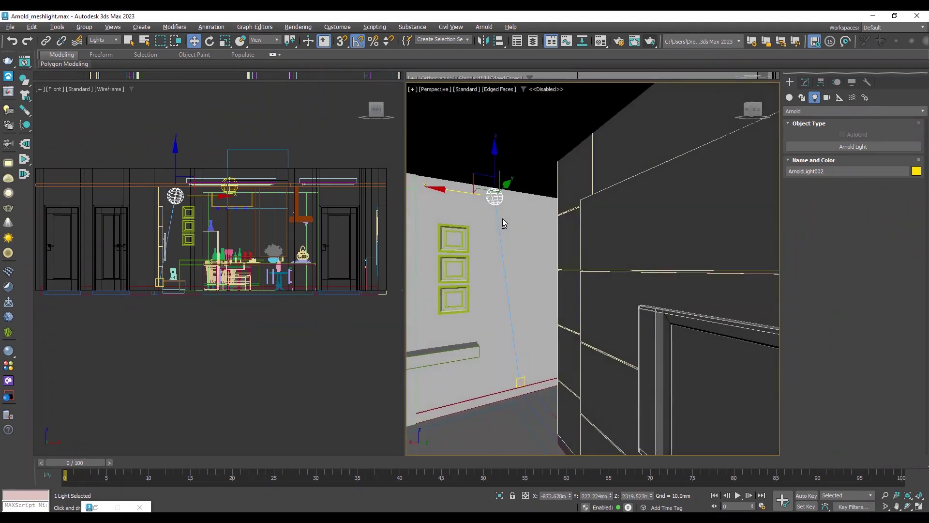
Step: Move the light's target along X and Y to sit directly below it on the floor
left_click(507, 381)
left_click_drag(507, 381, 484, 390)
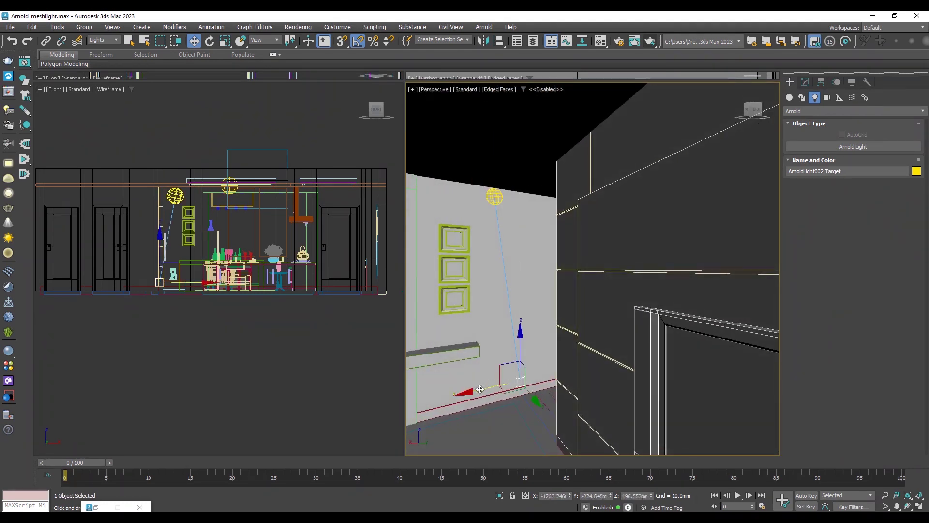
mouse_move(484, 389)
middle_mouse_down("alt")
mouse_move(534, 373)
mouse_move(536, 405)
middle_mouse_up("alt")
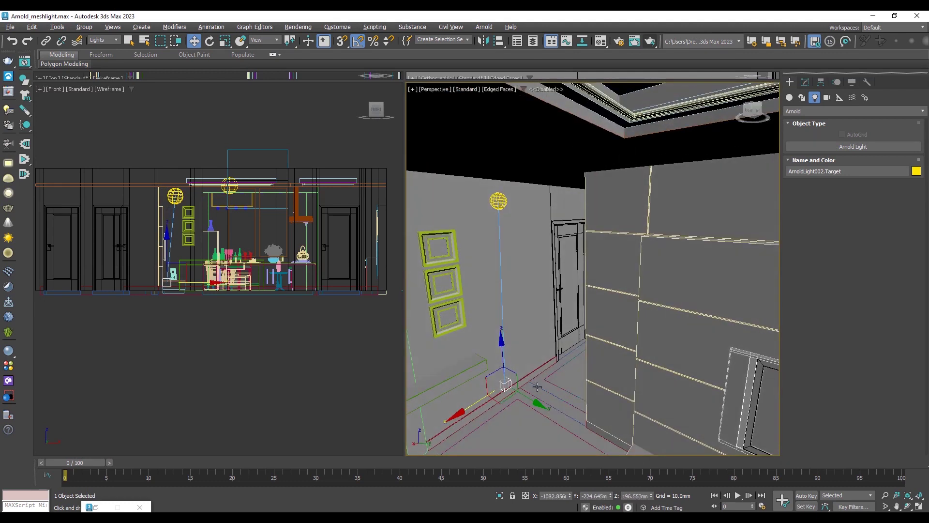
mouse_move(536, 404)
left_mouse_down()
mouse_move(545, 400)
mouse_move(547, 373)
left_mouse_up()
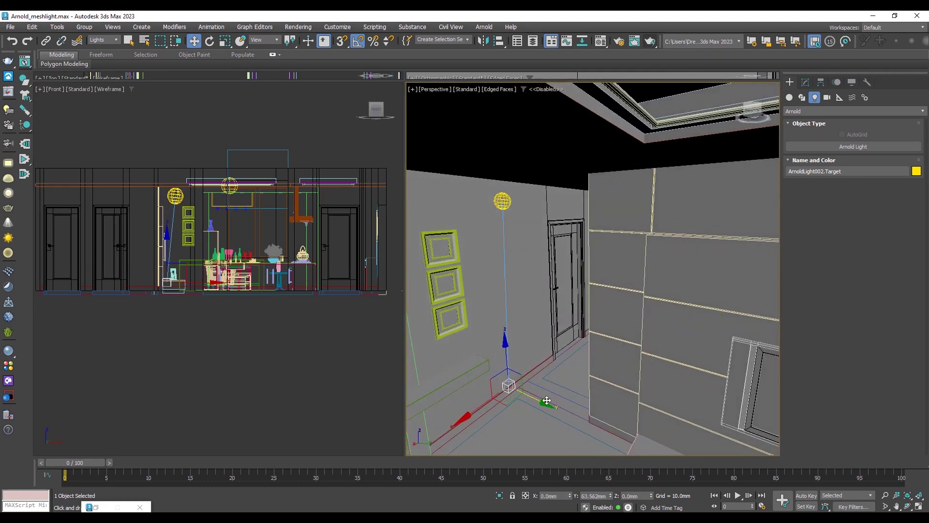
middle_click_drag(548, 373, 513, 338, "alt")
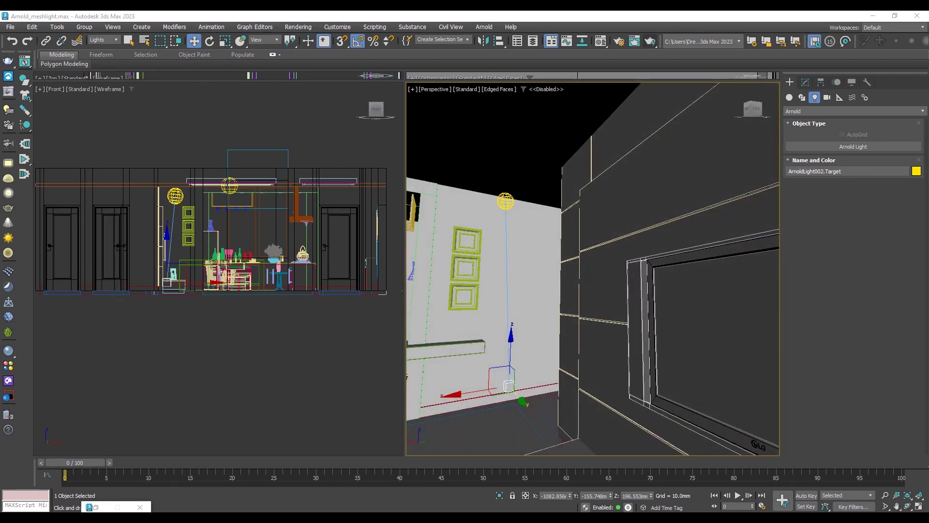
left_click_drag(459, 392, 450, 394)
middle_click_drag(450, 394, 538, 331, "alt")
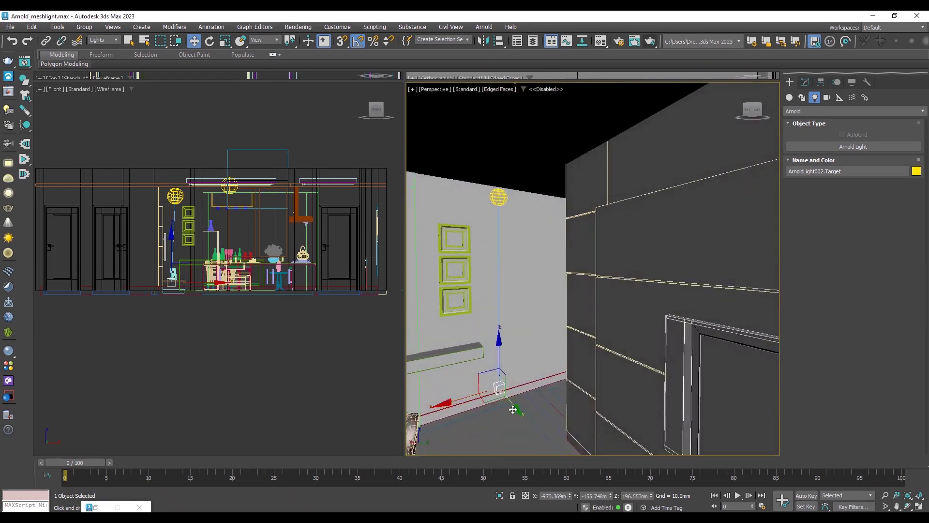
left_click_drag(515, 409, 516, 405)
left_click(503, 201)
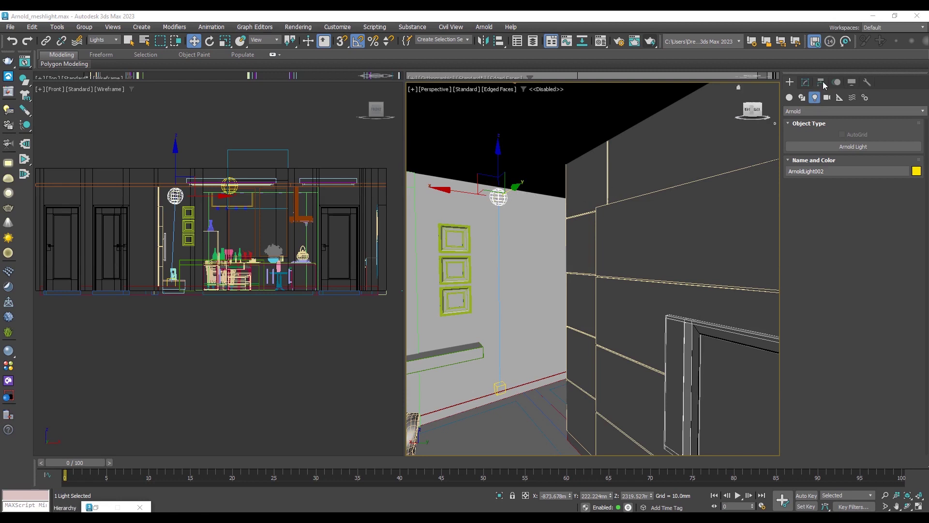
Step: Open ArnoldLight002's Modify settings, test-render the ceiling, then close the render windows
left_click(805, 82)
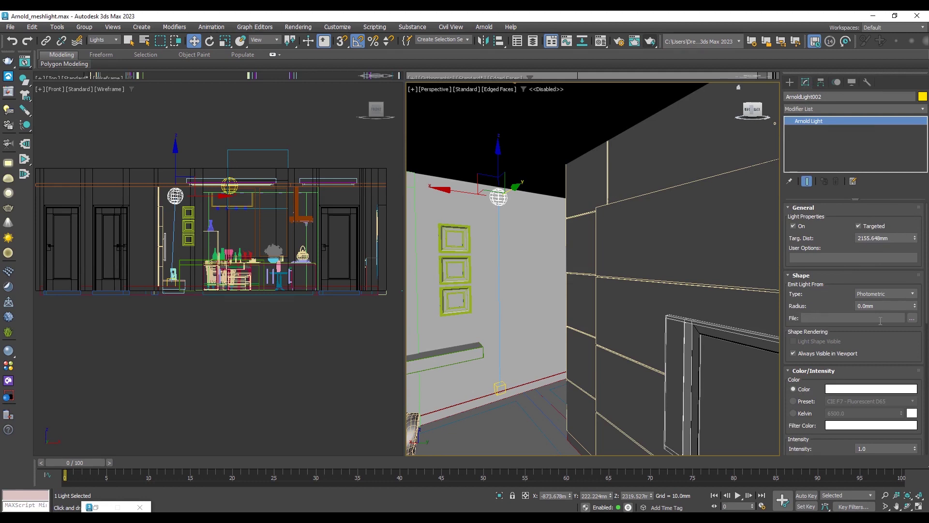
left_click(912, 318)
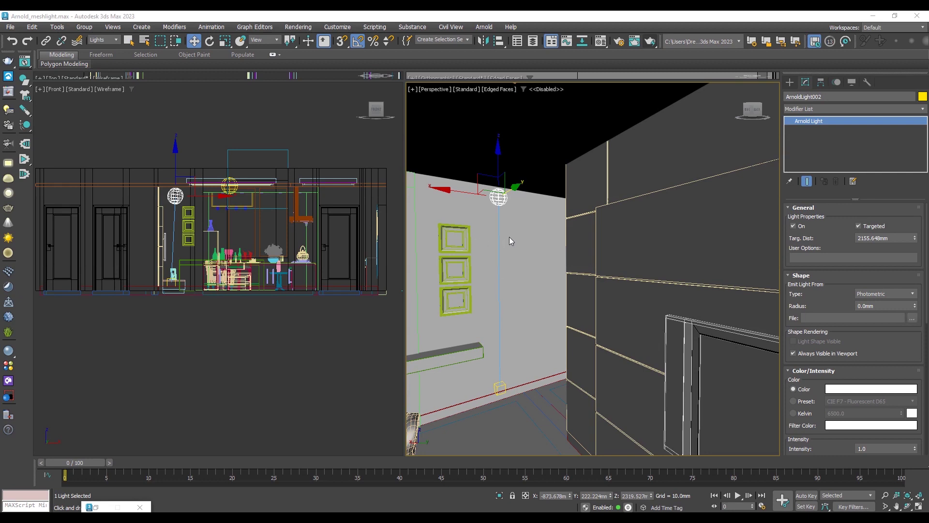
left_click(638, 43)
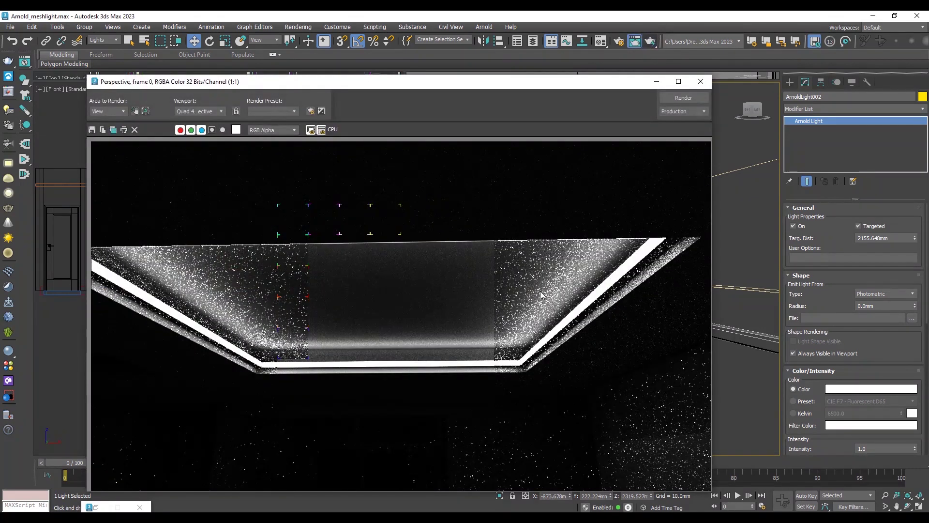
scroll(548, 311, "down", 1)
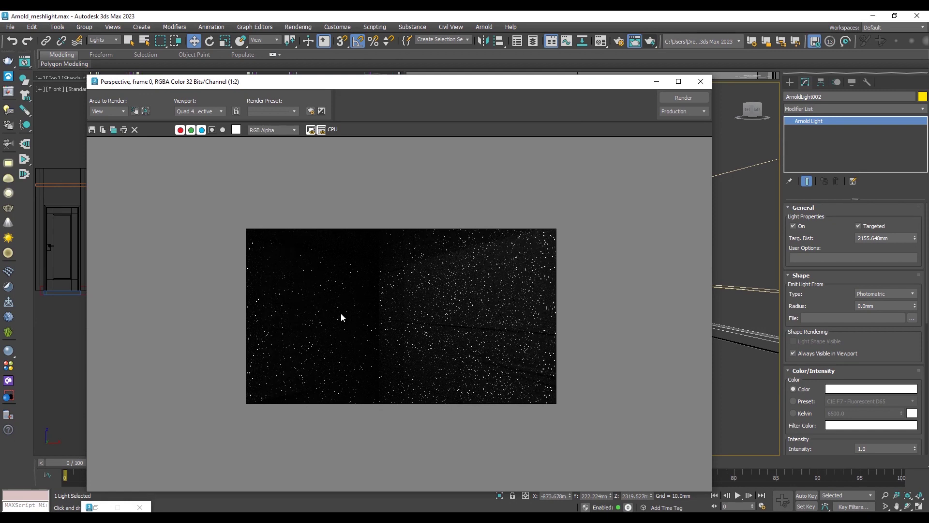
left_click(701, 82)
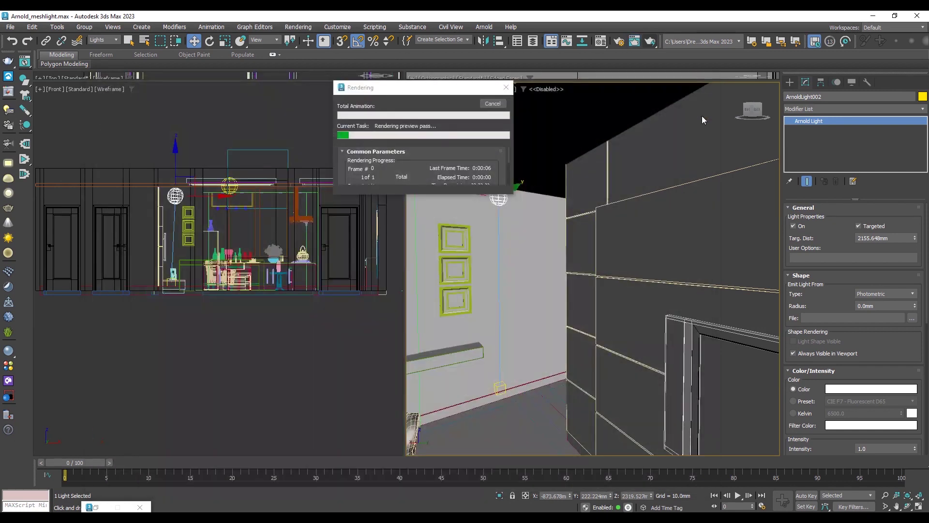
left_click(492, 103)
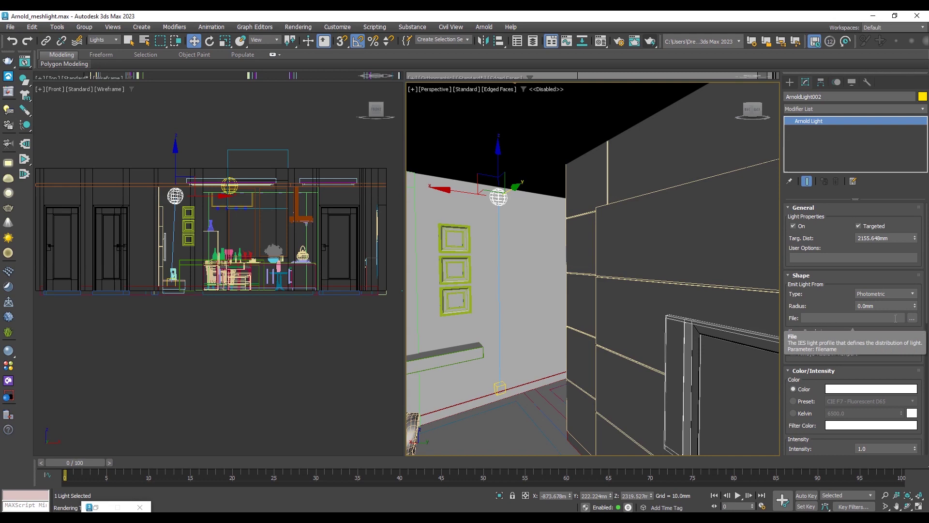
Step: Browse for the light's IES file, paste the modernkitchen path, open ies-lights-pack and enlarge the dialog
left_click(912, 317)
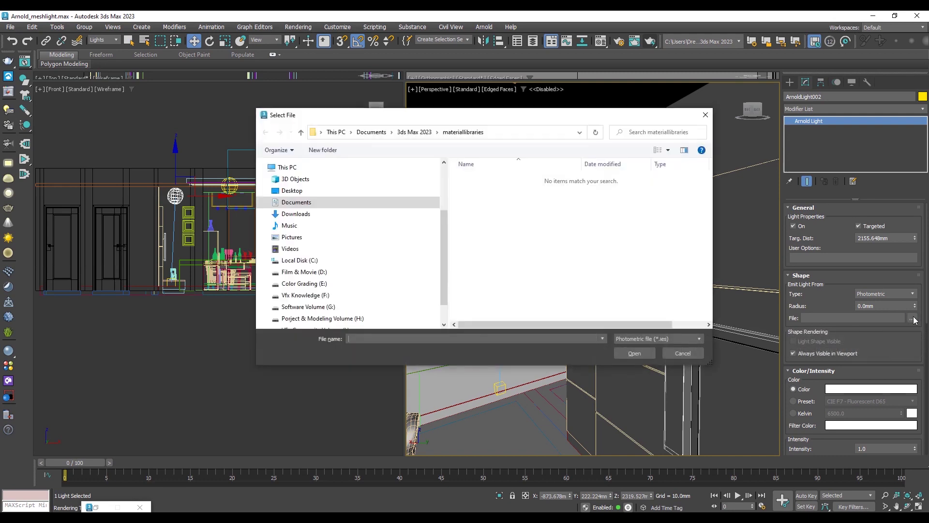
right_click(421, 337)
left_click(448, 379)
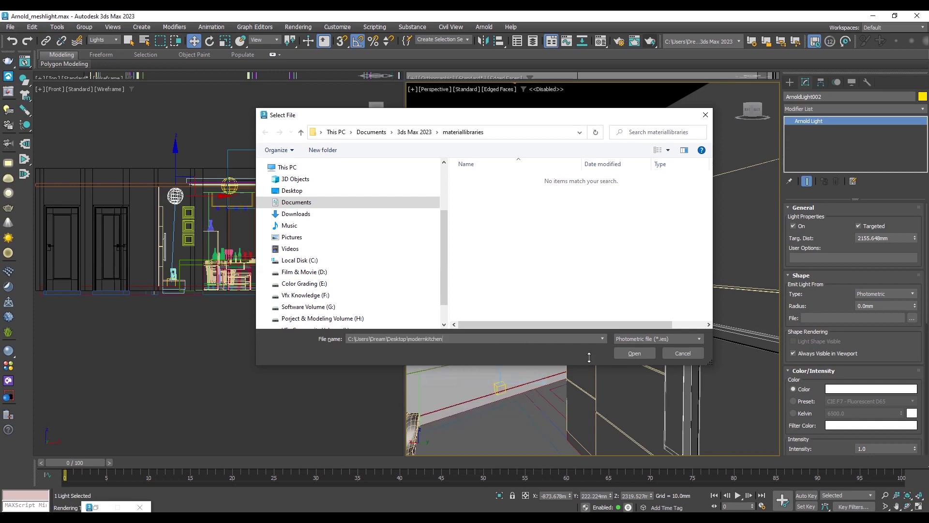
left_click(634, 353)
left_click(499, 202)
mouse_move(479, 187)
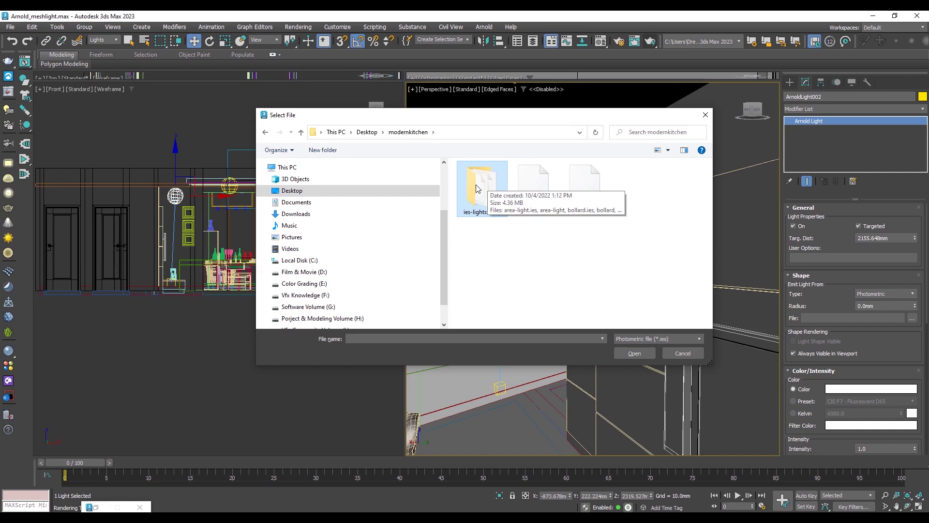
double_click(480, 192)
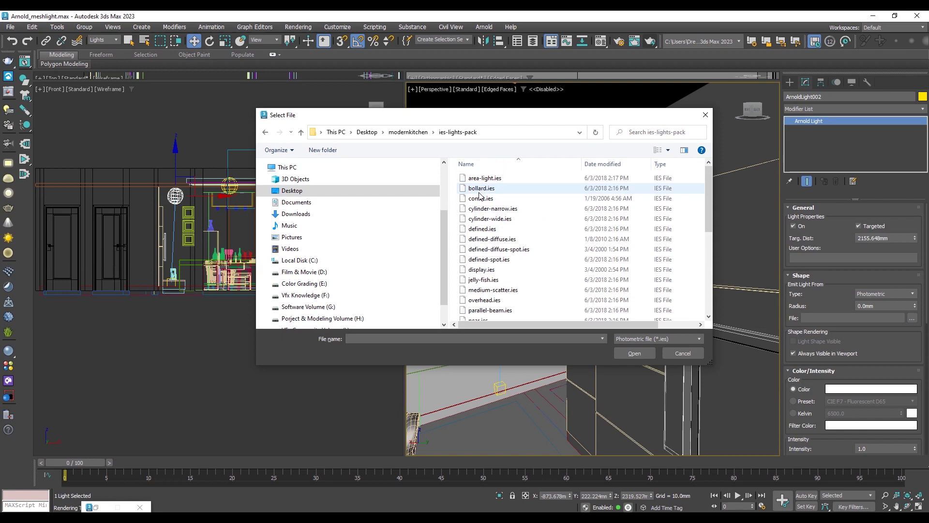
left_click_drag(484, 115, 437, 97)
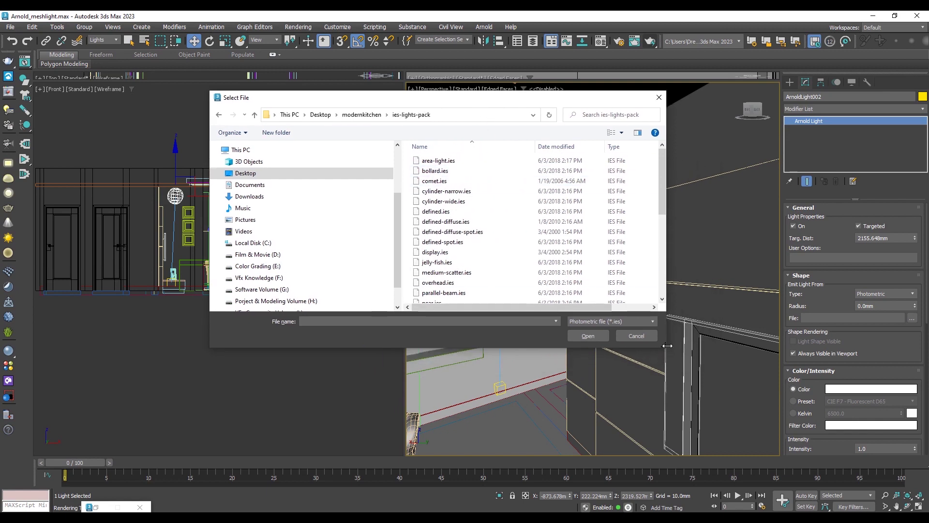
left_click_drag(664, 347, 779, 436)
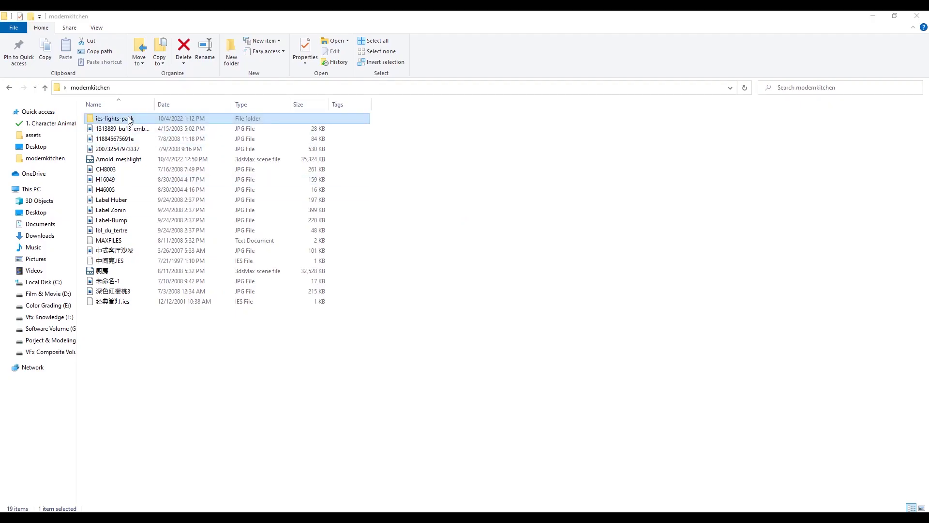
Step: Compare the star, three-lobe-vee, tight-focused and display IES thumbnails as Large icons, choosing display.ies
double_click(129, 120)
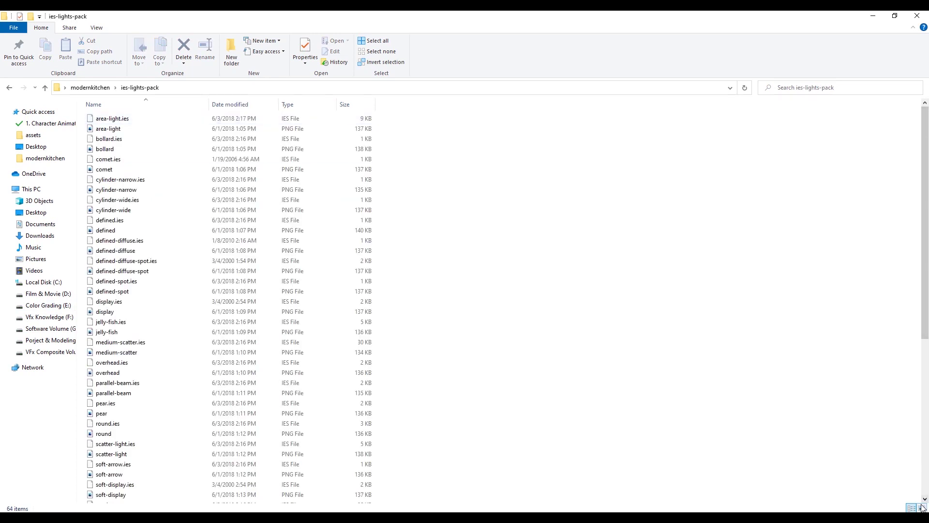
left_click(922, 508)
left_click(582, 254)
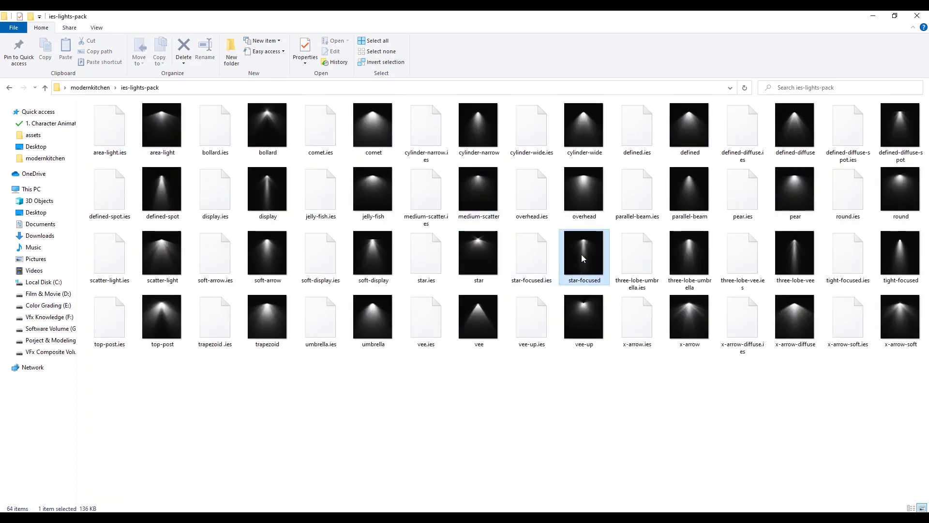
left_click(788, 250)
left_click(902, 254)
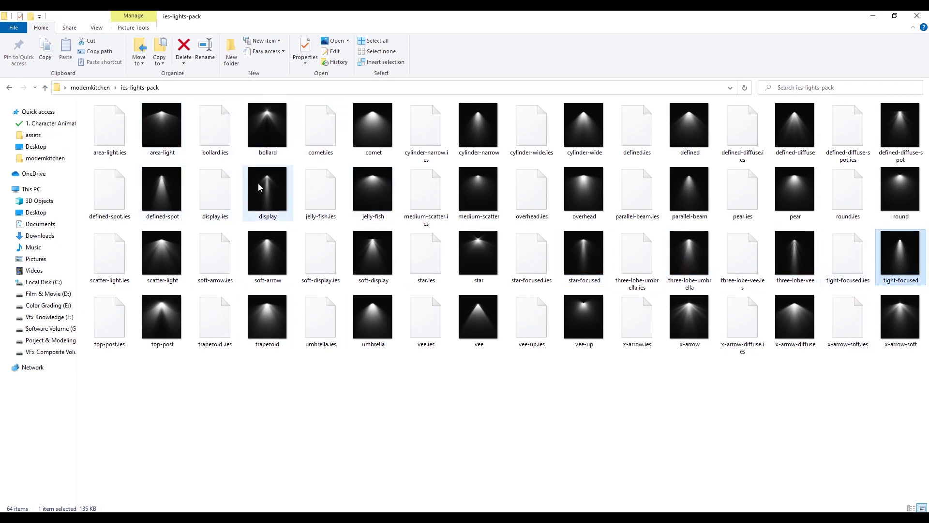
left_click(270, 198)
mouse_move(215, 190)
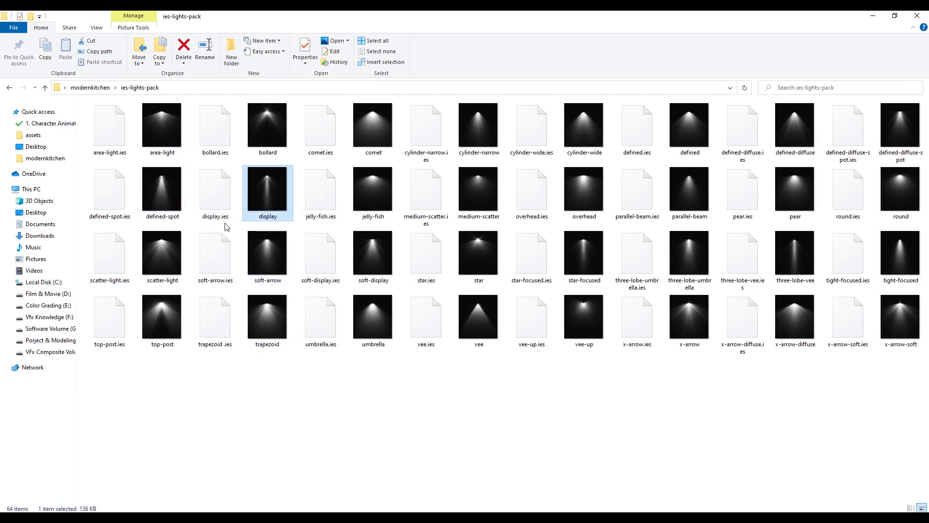
left_click(223, 198)
left_click(873, 16)
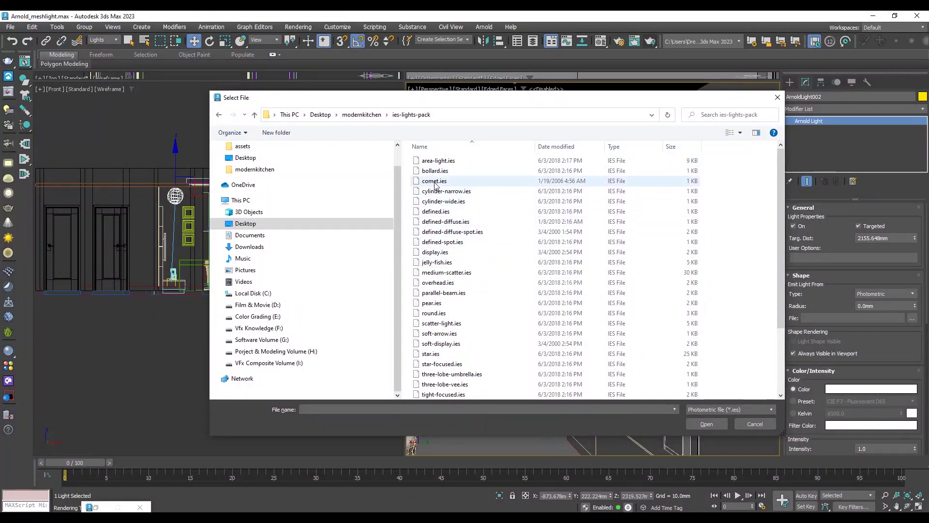
Step: Load display.ies as ArnoldLight002's photometric file and bring the Color/Intensity settings into view
left_click(451, 253)
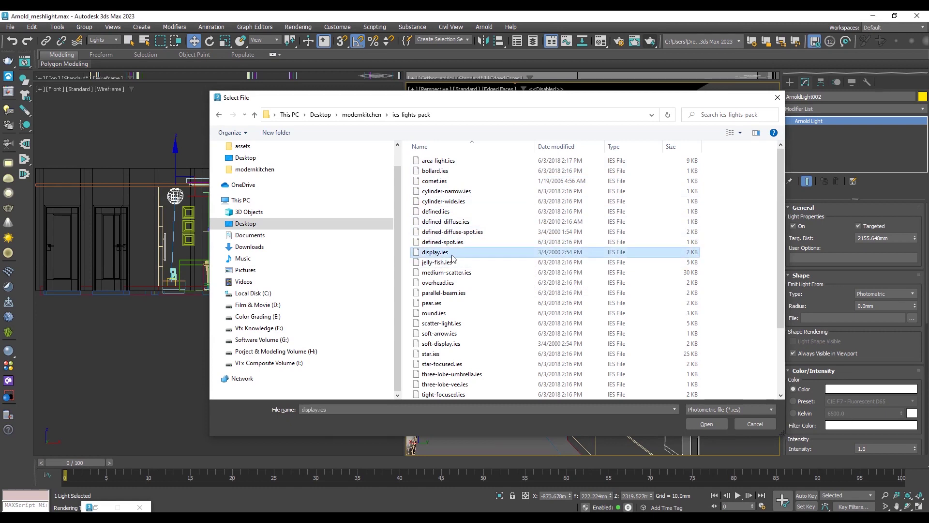
left_click(707, 424)
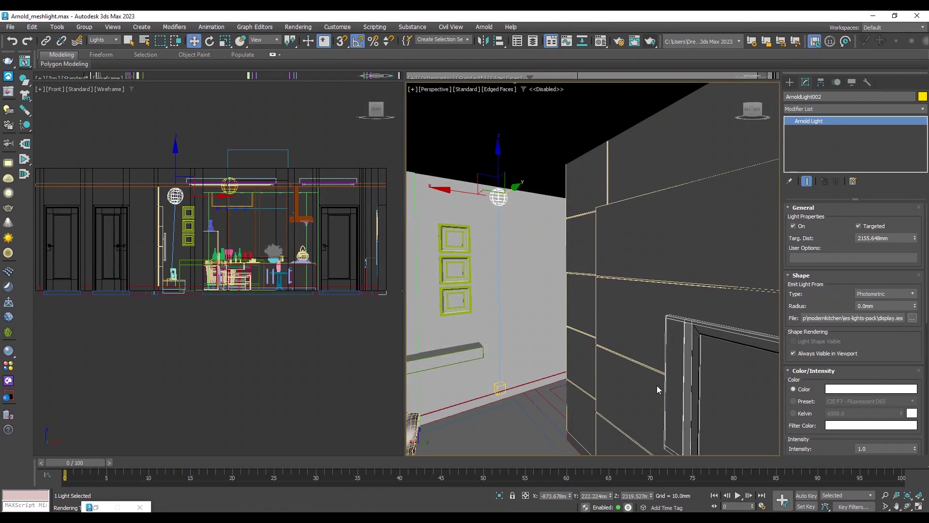
scroll(874, 353, "down", 3)
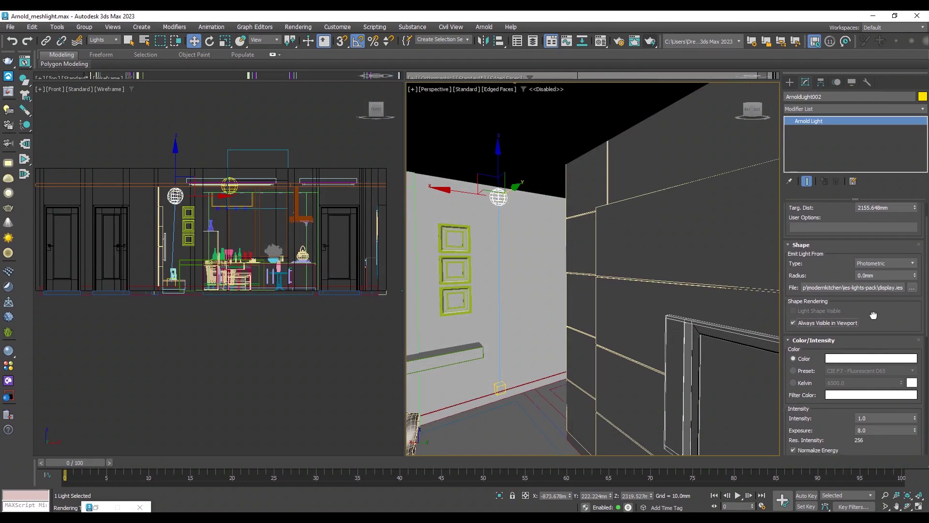
Step: Test-render the IES light at its original exposure, which comes out near-black
double_click(860, 409)
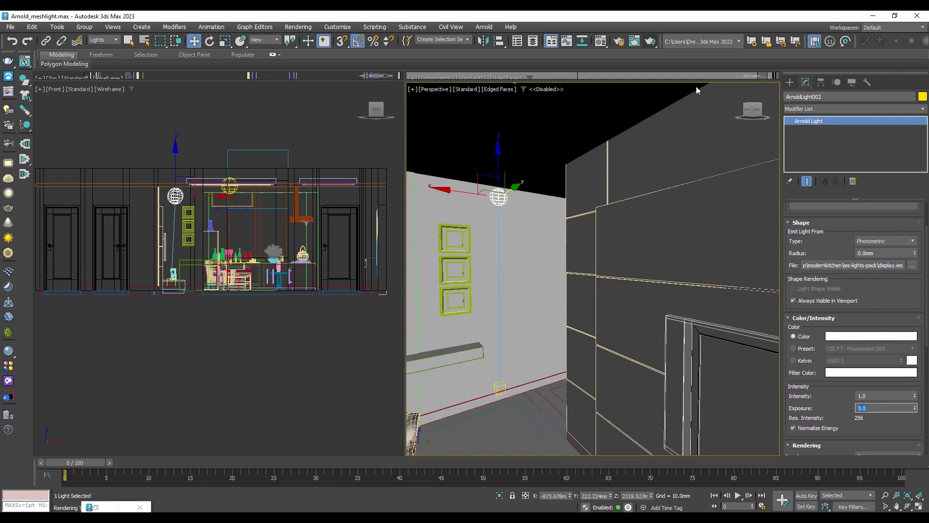
left_click(652, 42)
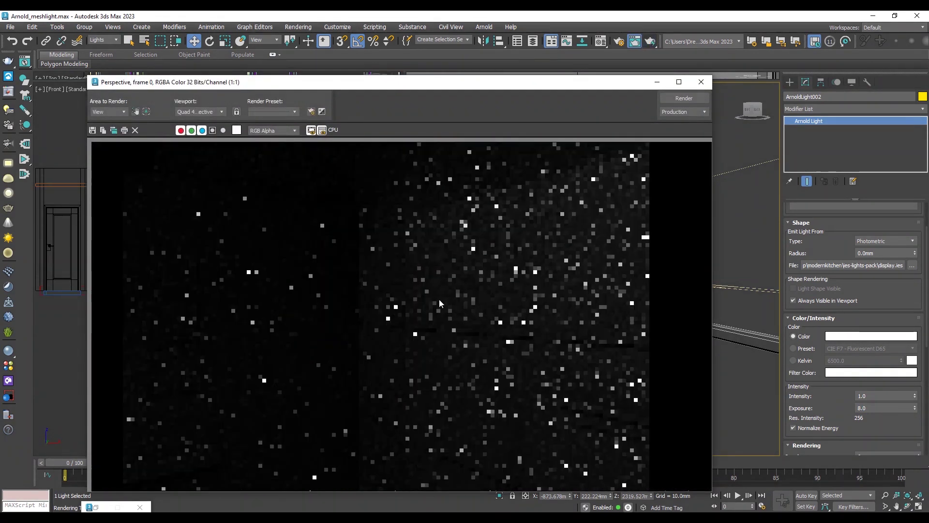
scroll(462, 316, "down", 3)
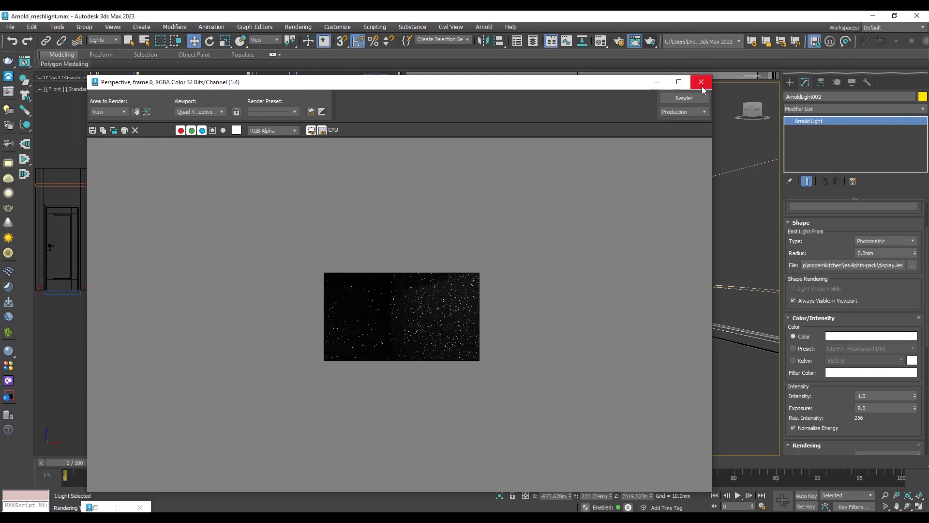
left_click(701, 85)
Step: Raise the light's intensity to 10, re-render, then set exposure to 15
middle_click_drag(376, 270, 384, 275, "alt")
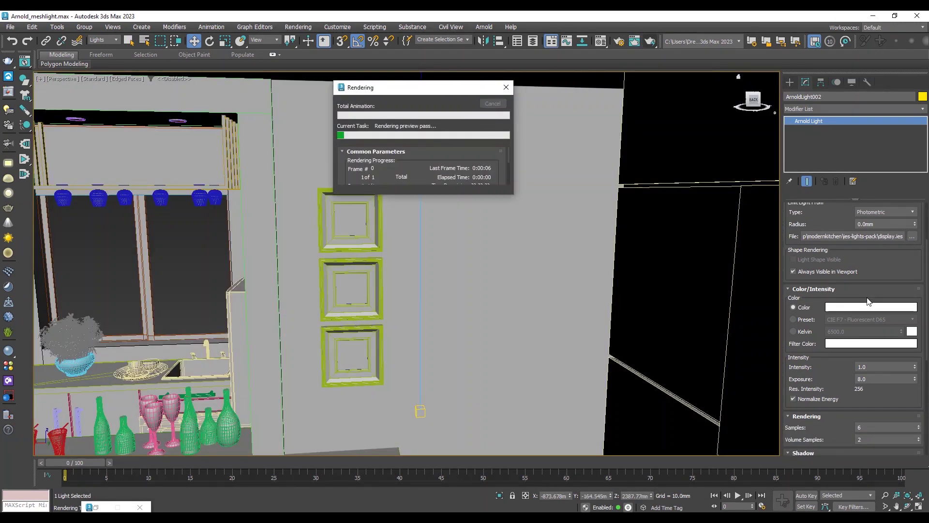
scroll(875, 367, "down", 1)
double_click(876, 367)
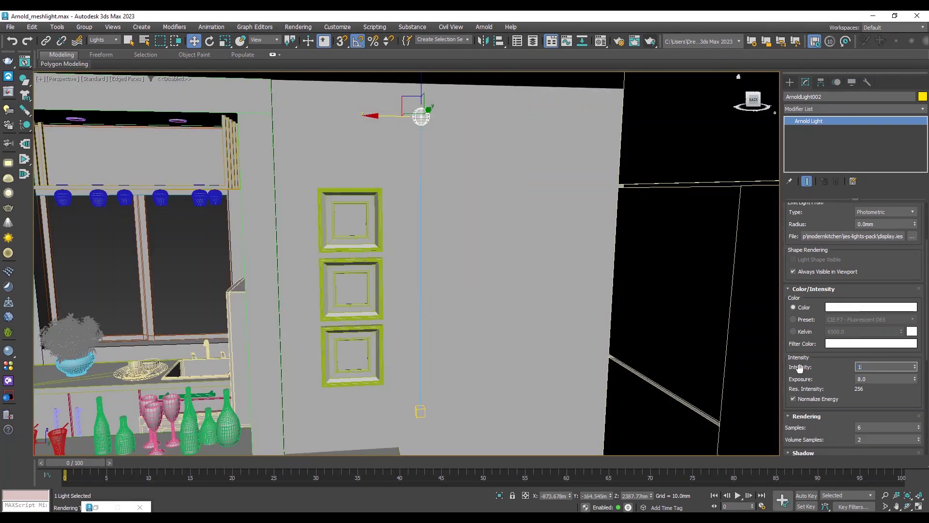
type("0.0")
left_click(652, 41)
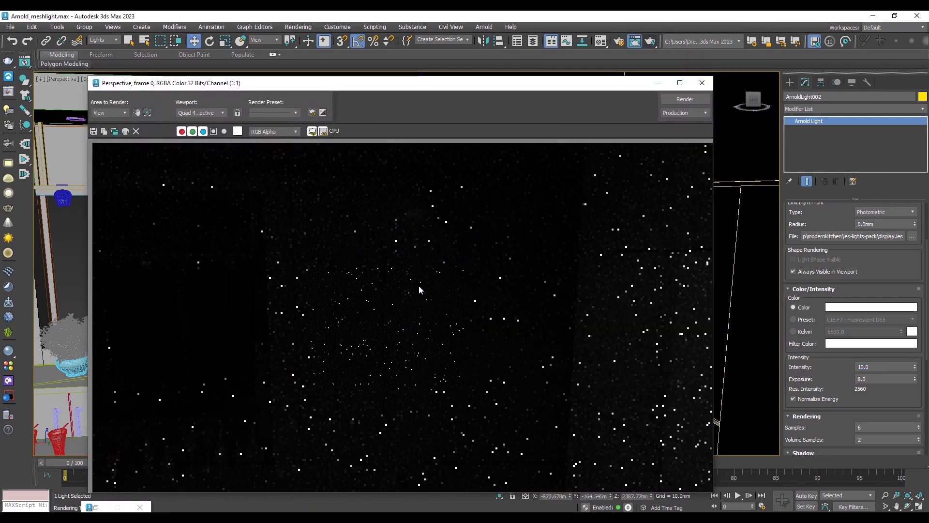
left_click(702, 83)
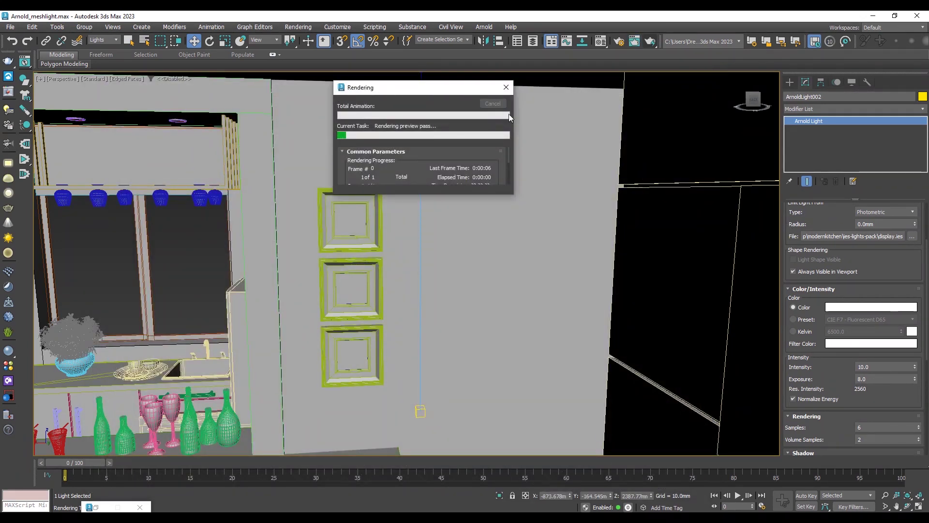
double_click(875, 379)
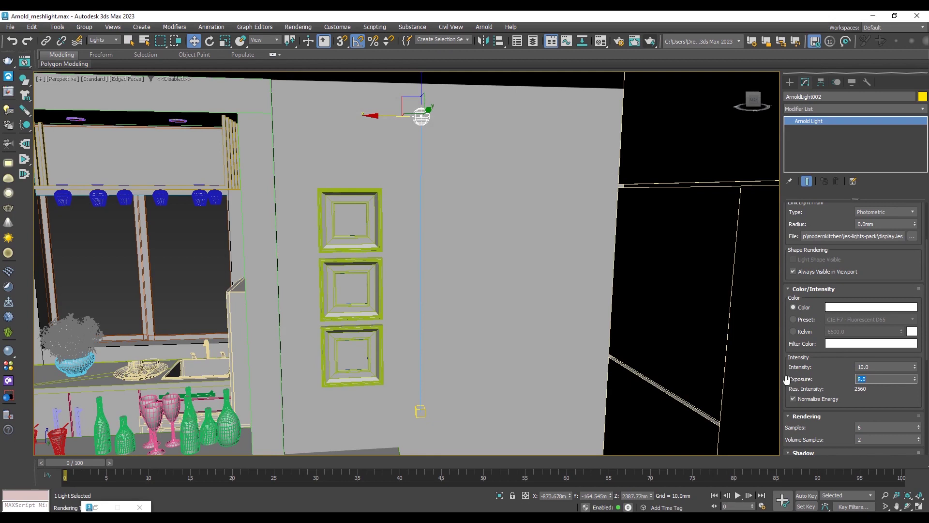
type("15")
key("Return")
Step: Edit the intensity and render to check the bright beam on the wall
left_click(868, 367)
left_click(650, 40)
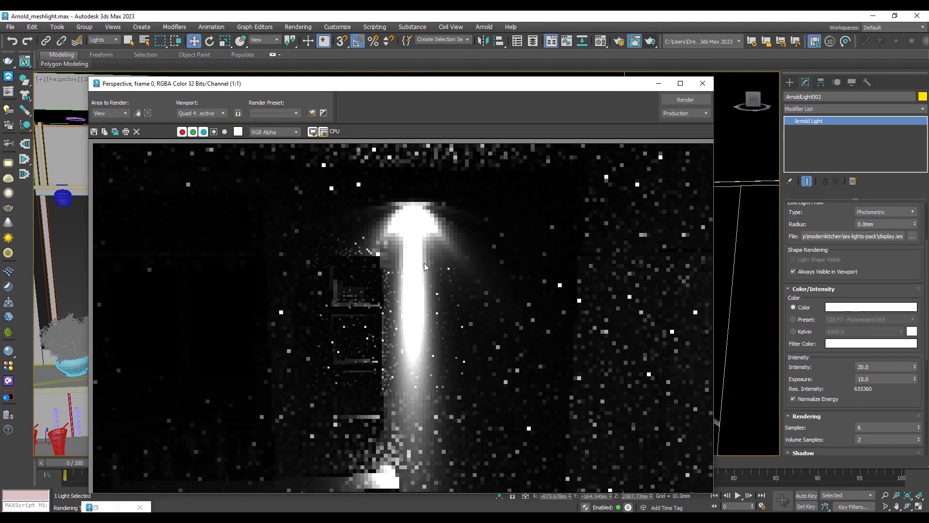
scroll(422, 275, "down", 1)
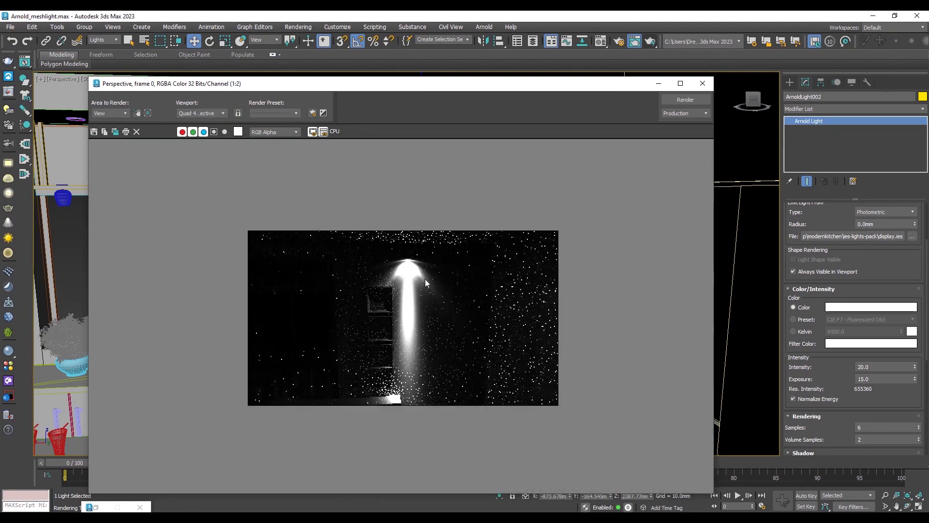
left_click_drag(564, 90, 521, 92)
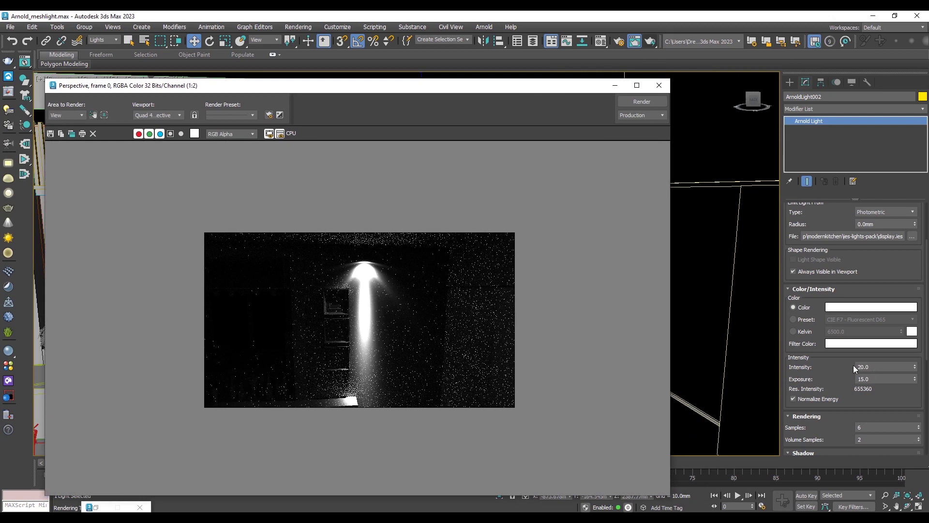
left_click(661, 87)
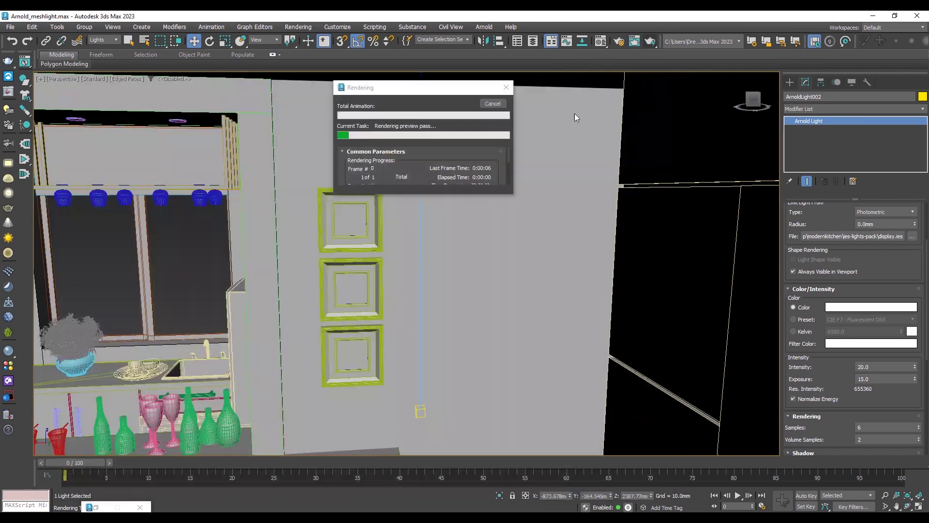
Step: Lower the light to intensity 10 and exposure 13 and render to compare
left_click_drag(878, 367, 825, 368)
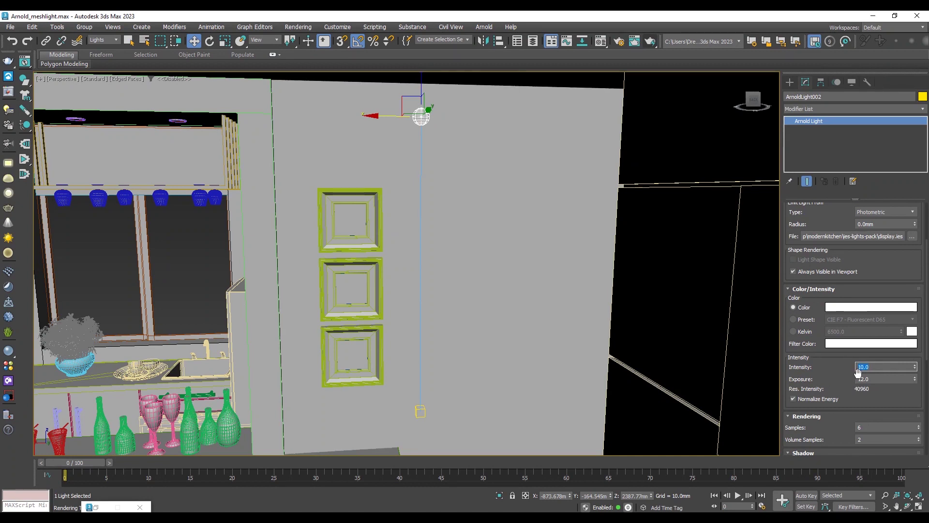
left_click_drag(873, 379, 855, 381)
type("13")
left_click(647, 42)
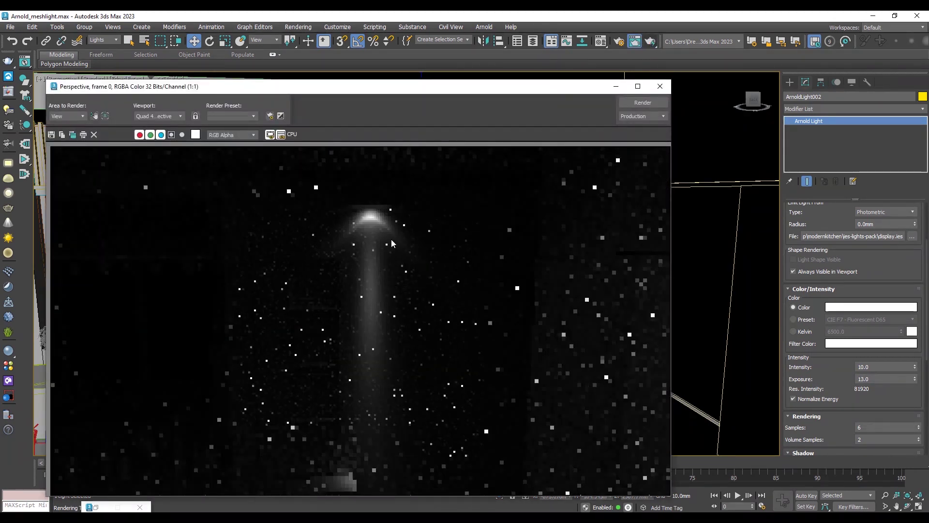
scroll(405, 285, "down", 2)
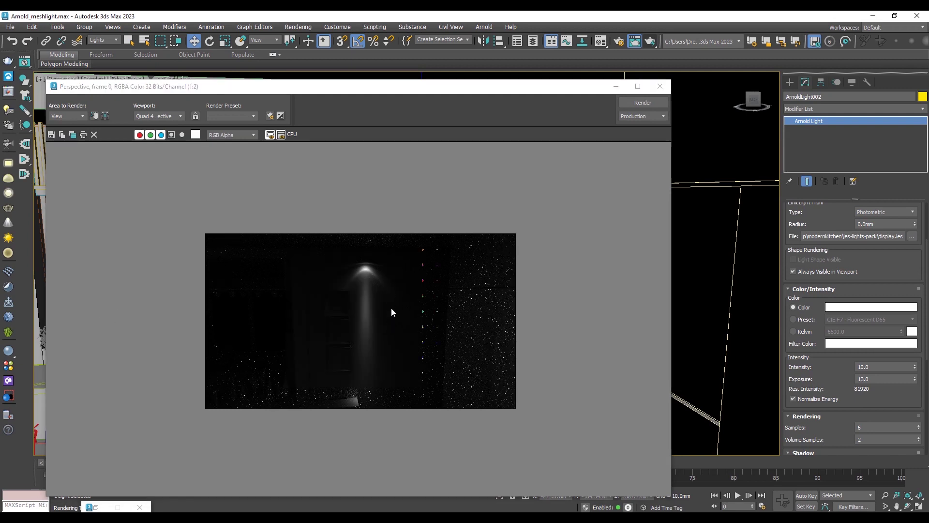
scroll(391, 309, "up", 1)
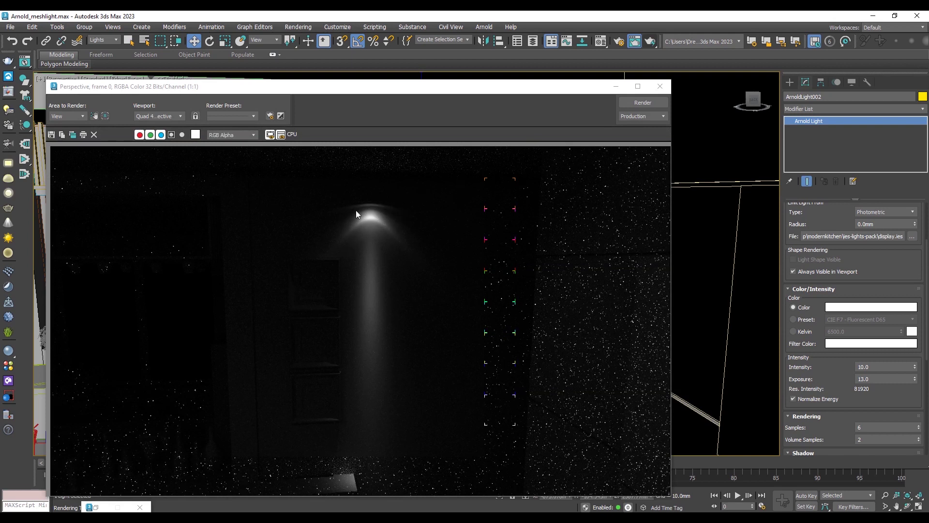
Step: Close and cancel the unfinished render
left_click(660, 86)
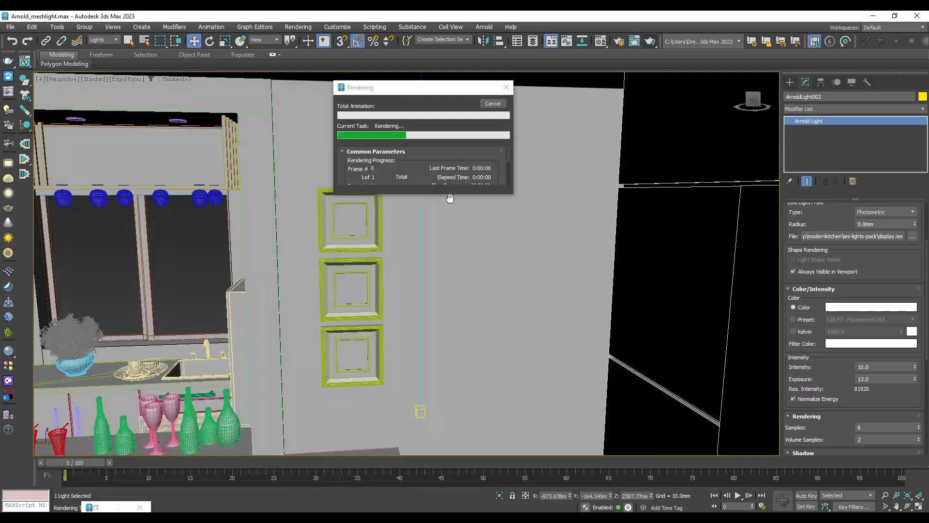
left_click(492, 104)
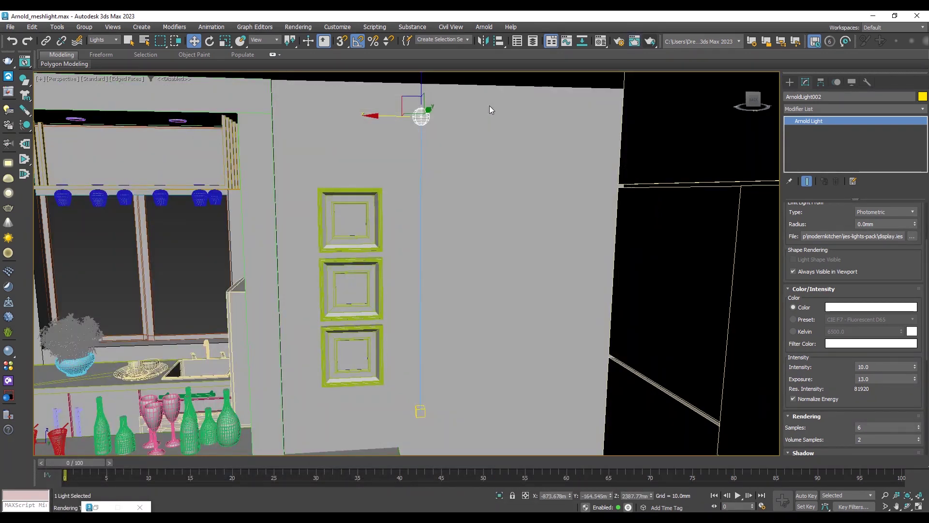
mouse_move(438, 189)
middle_mouse_down("alt")
mouse_move(464, 173)
mouse_move(454, 185)
mouse_move(470, 190)
mouse_move(482, 147)
middle_mouse_up("alt")
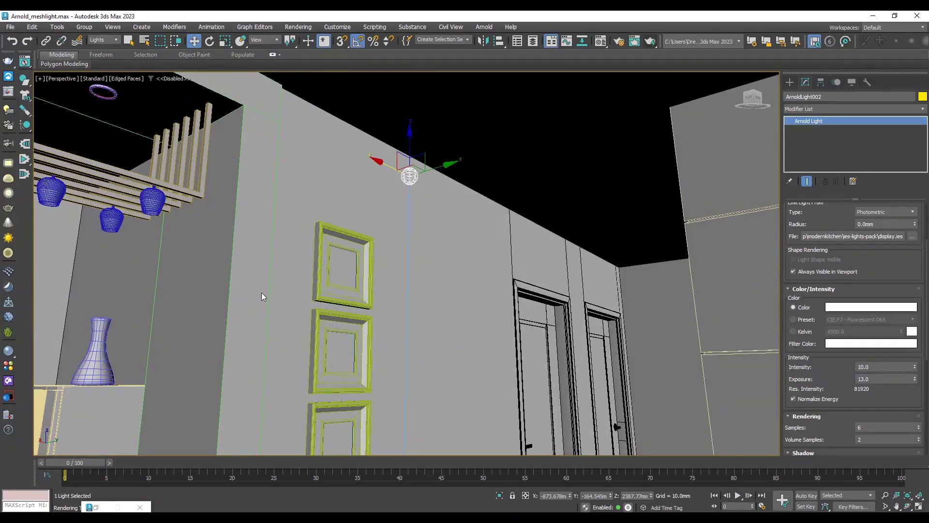
Step: Draw a thin flat Standard Primitives cylinder, Cylinder060, on the floor
left_click(789, 82)
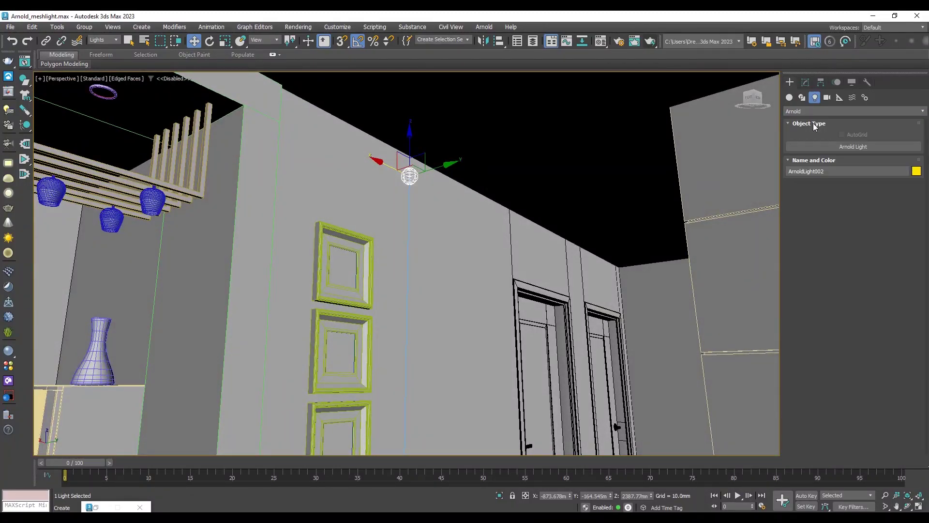
left_click(789, 97)
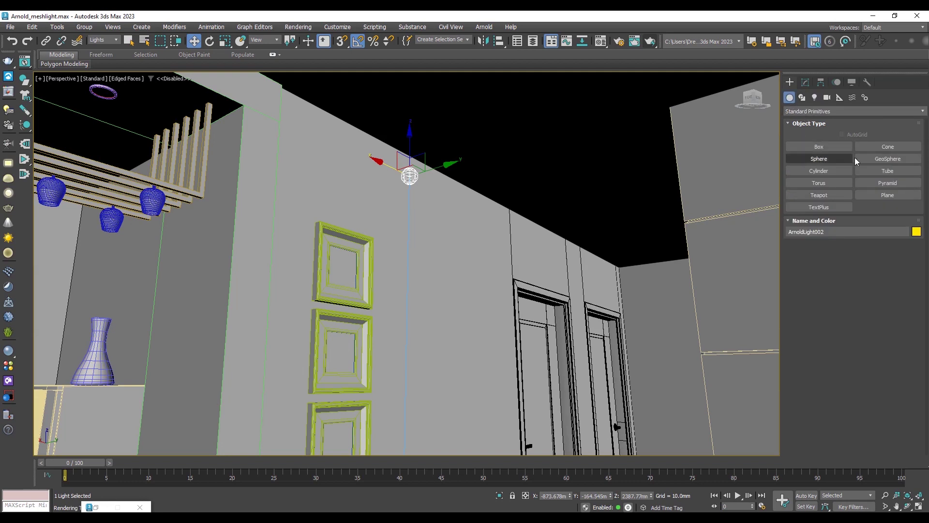
left_click(826, 169)
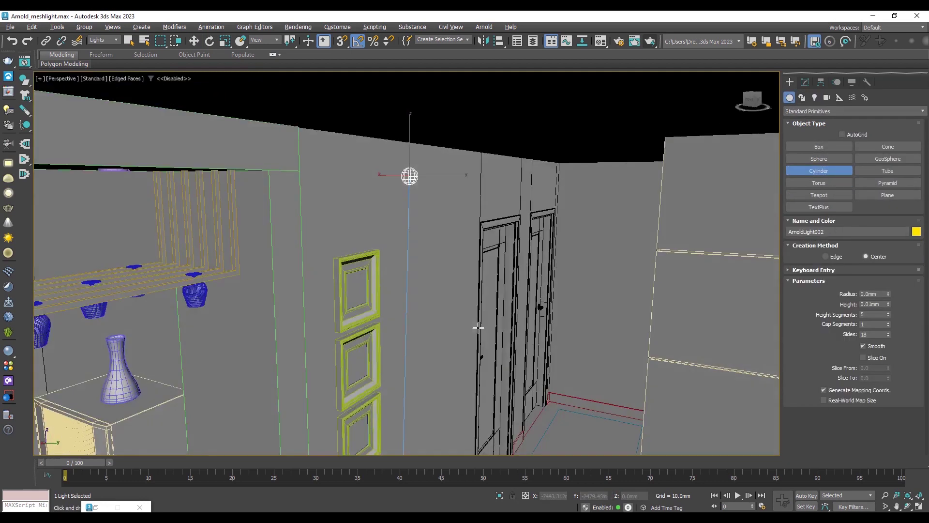
mouse_move(687, 230)
middle_mouse_down("alt")
mouse_move(461, 295)
mouse_move(439, 330)
middle_mouse_up("alt")
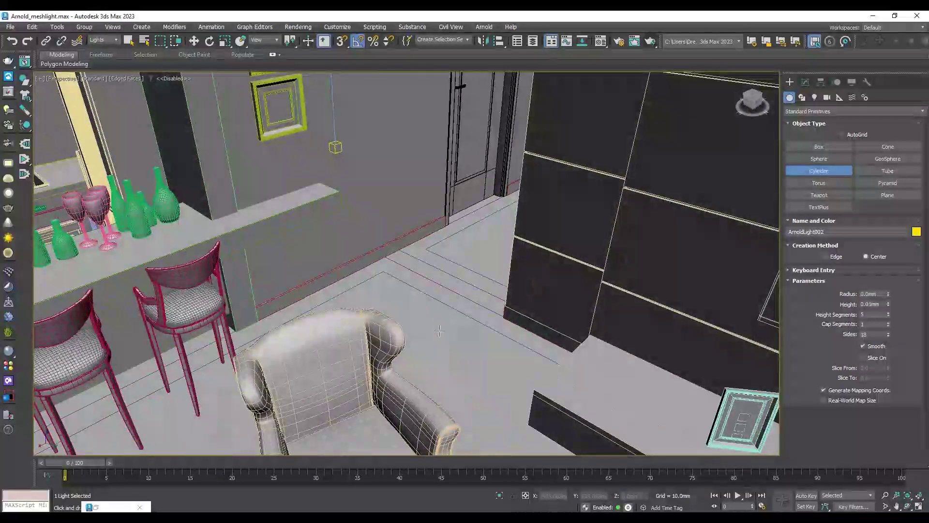
left_click_drag(439, 331, 455, 327)
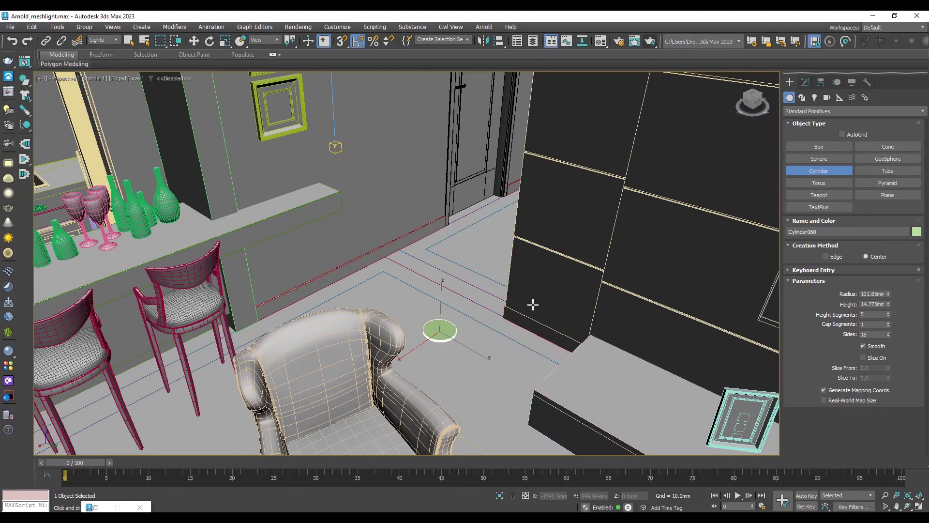
Step: Move Cylinder060 up off the floor and limit selection to geometry
key("w")
left_click_drag(441, 296, 444, 122)
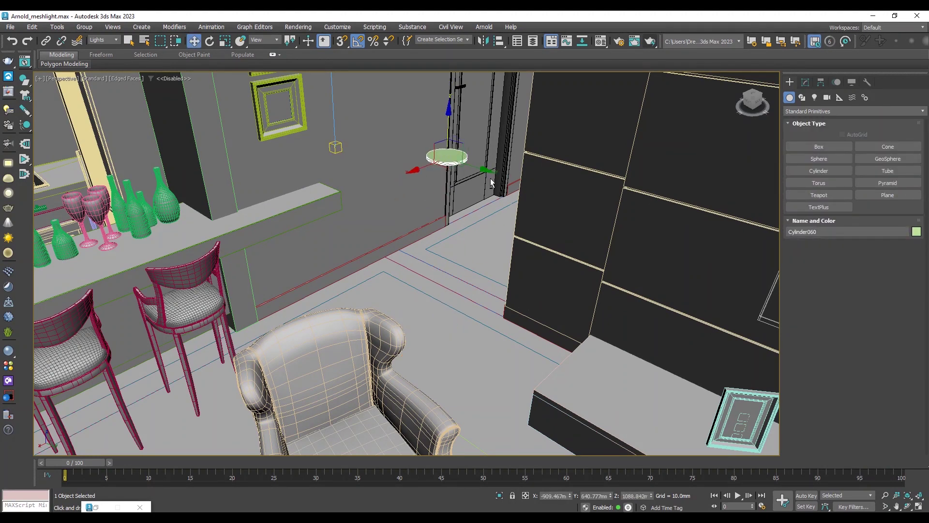
middle_click_drag(445, 122, 498, 288, "alt")
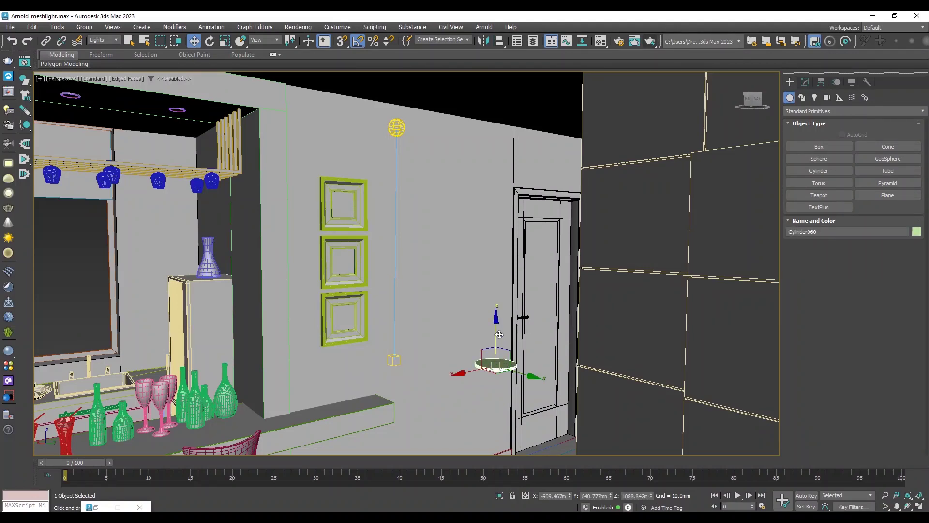
left_click(107, 40)
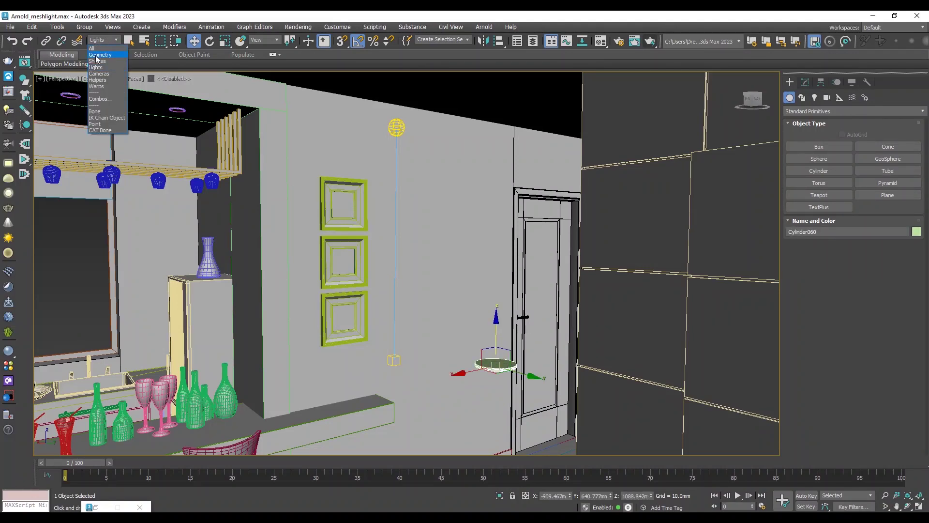
Step: Raise the cylinder toward the ceiling and slide it beside the yellow light sphere
left_click(99, 52)
left_click_drag(496, 321, 497, 99)
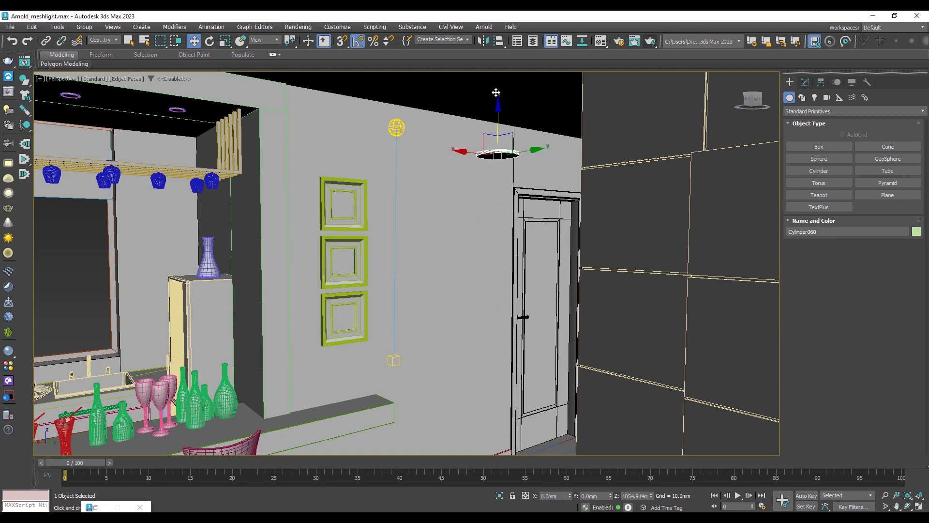
mouse_move(498, 99)
middle_mouse_down("alt")
mouse_move(496, 279)
mouse_move(554, 252)
middle_mouse_up("alt")
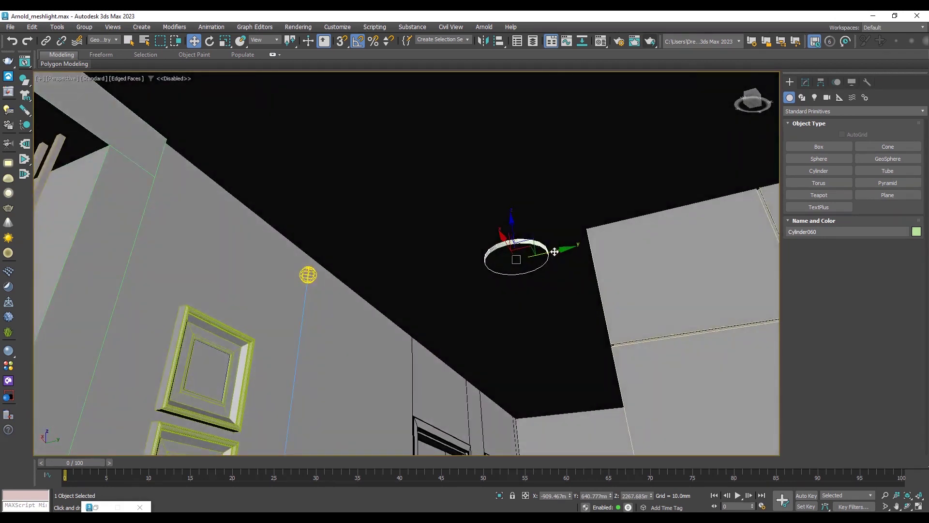
left_click_drag(555, 252, 396, 224)
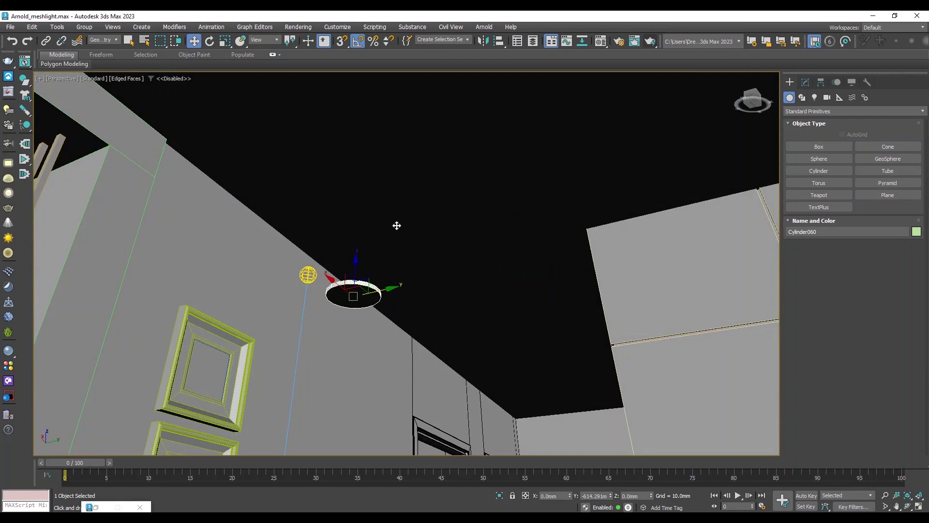
Step: In the Front viewport, lift the cylinder to the ceiling line and shift it sideways
key("alt+w")
middle_click(216, 217)
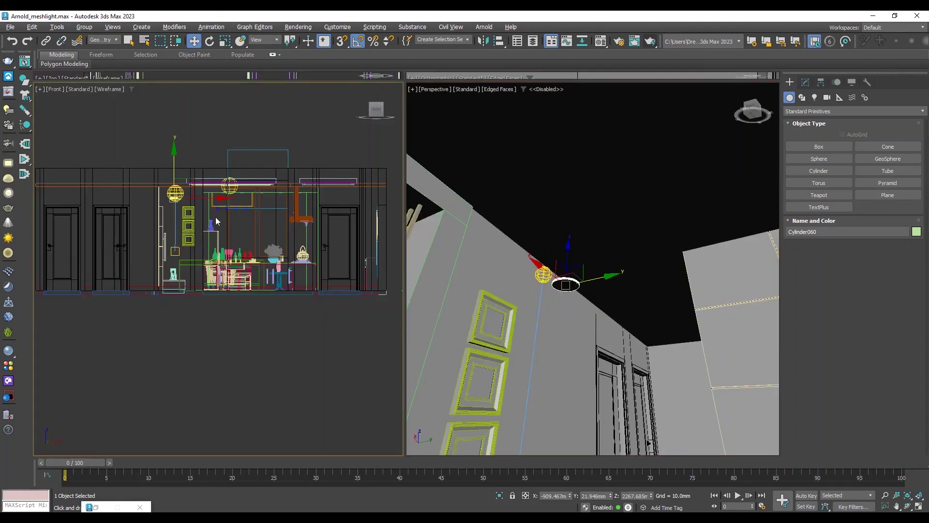
scroll(212, 234, "up", 1)
scroll(212, 234, "up", 1)
scroll(213, 234, "up", 3)
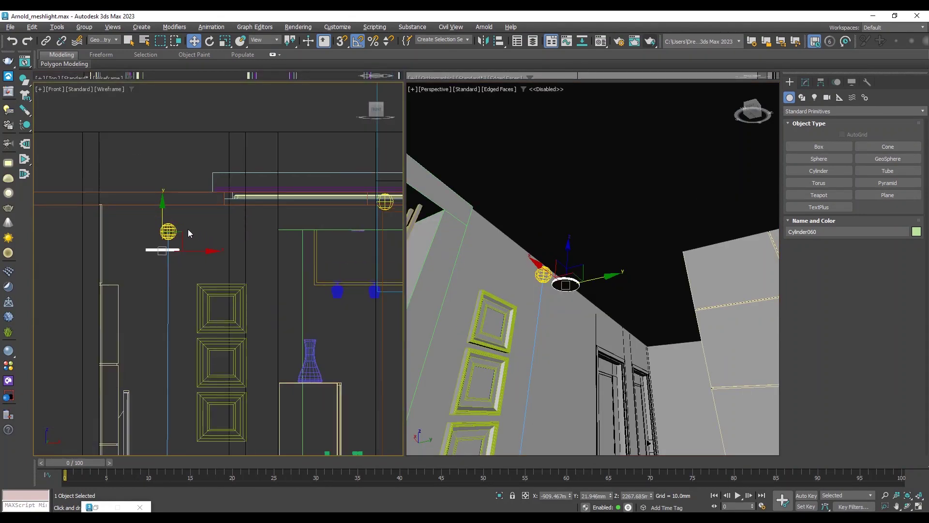
left_click_drag(162, 209, 162, 161)
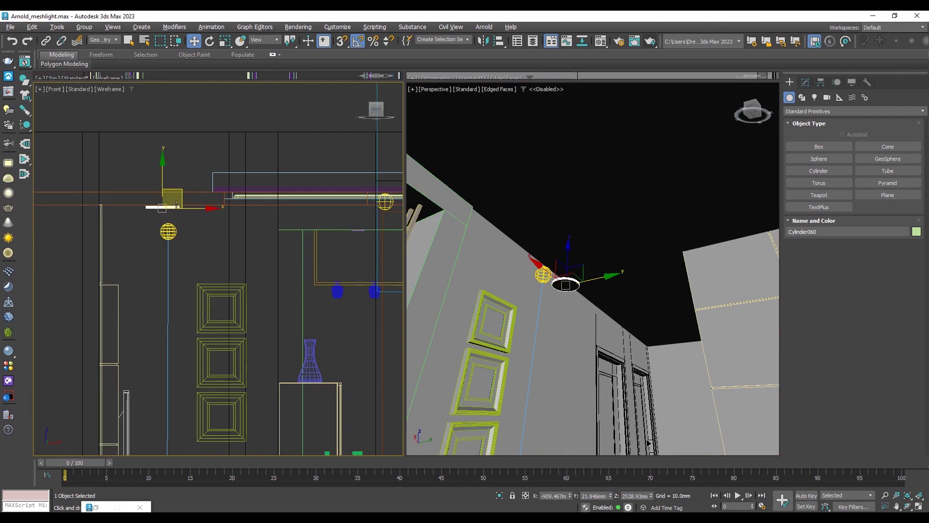
scroll(177, 209, "up", 4)
middle_click_drag(178, 209, 326, 253)
left_click_drag(291, 234, 328, 233)
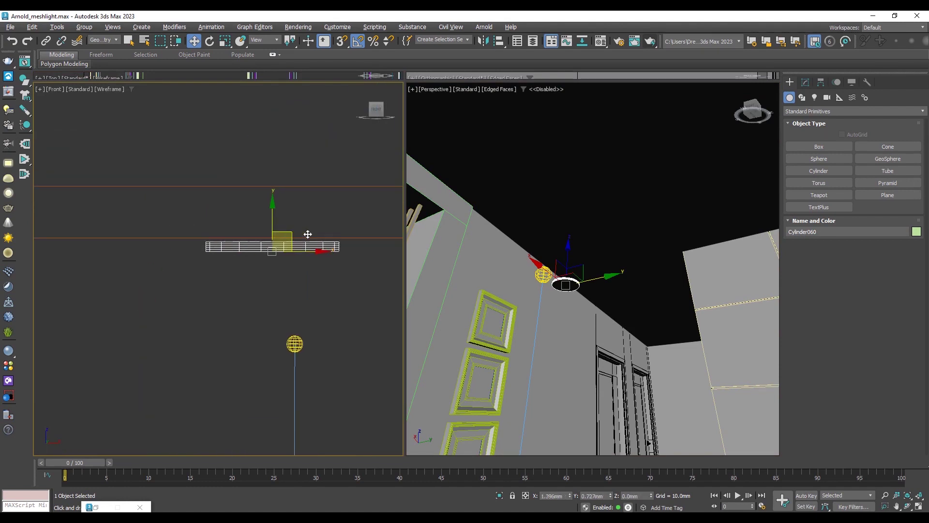
Step: Scale the cylinder taller, seat it just under the ceiling, and maximize Perspective
key("r")
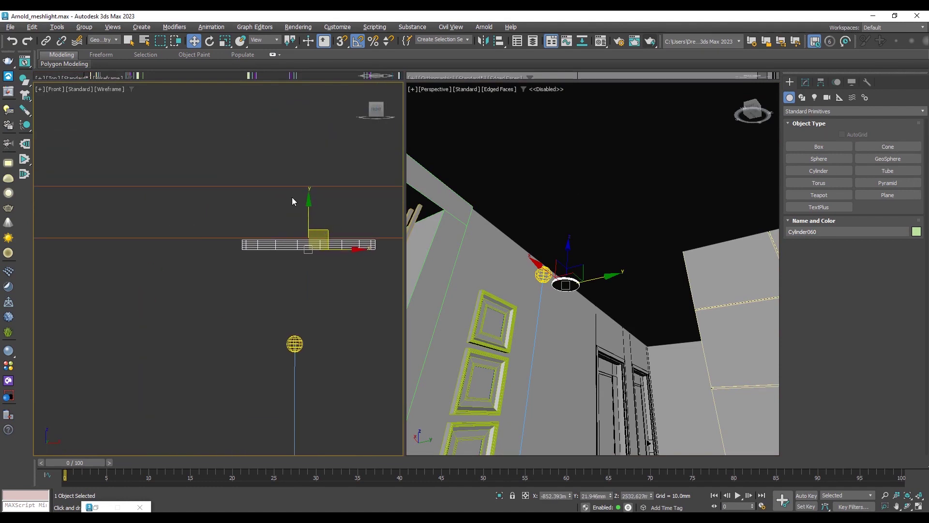
left_click_drag(305, 201, 309, 160)
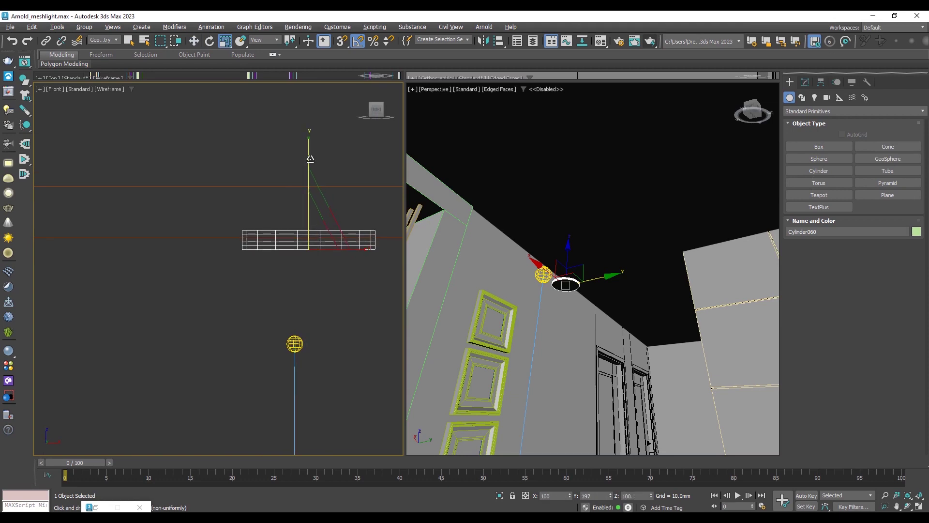
key("w")
left_click_drag(308, 195, 308, 200)
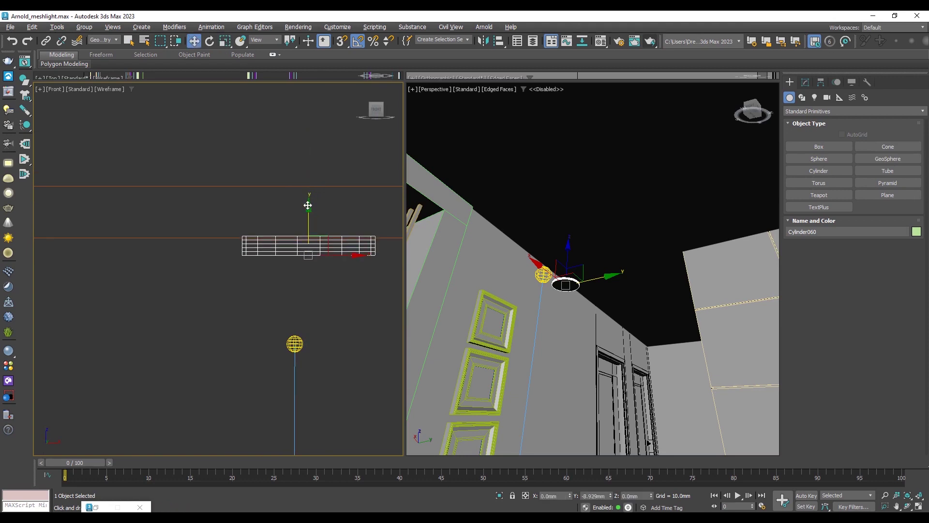
scroll(577, 305, "up", 3)
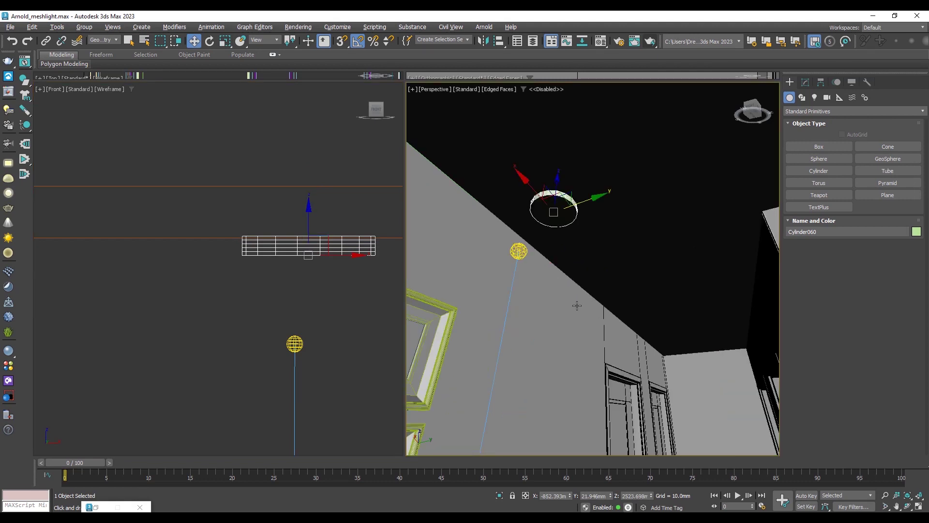
key("alt+w")
mouse_move(544, 301)
middle_mouse_down()
mouse_move(372, 192)
mouse_move(420, 294)
mouse_move(376, 250)
middle_mouse_up()
left_click_drag(358, 192, 358, 192)
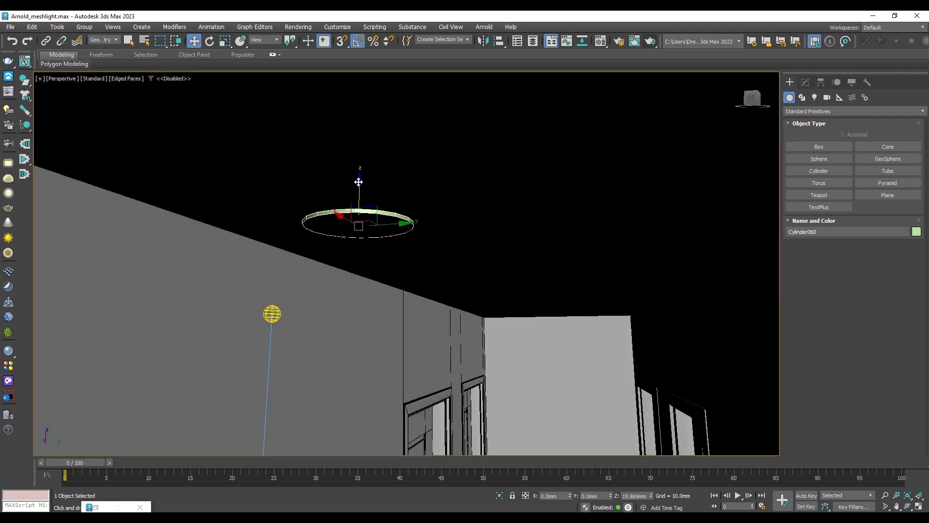
Step: Give the cylinder 3 height segments and convert it to Editable Poly
left_click(808, 80)
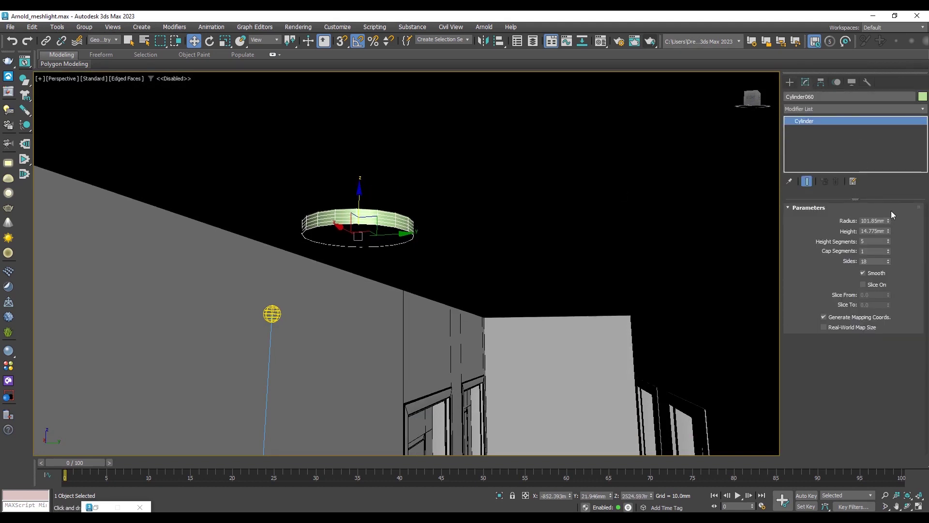
right_click(888, 242)
left_click(889, 239)
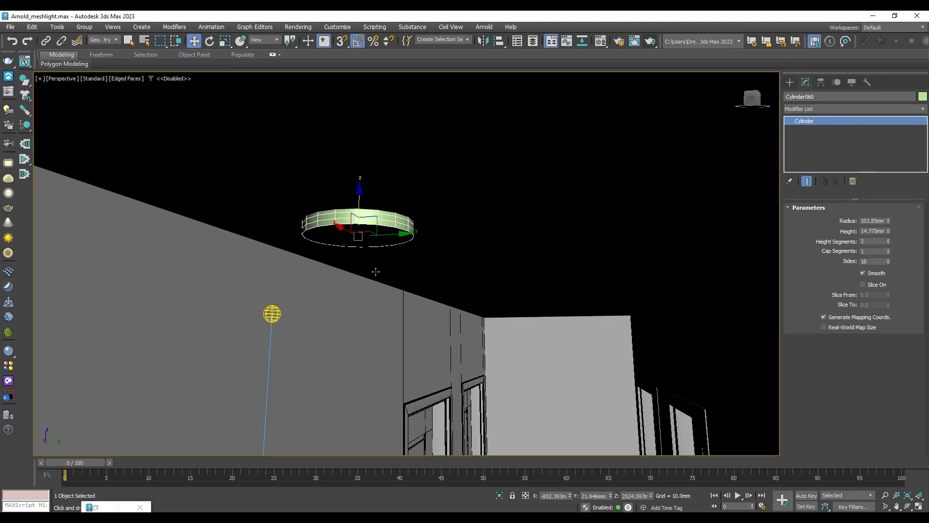
middle_click_drag(375, 272, 383, 264, "alt")
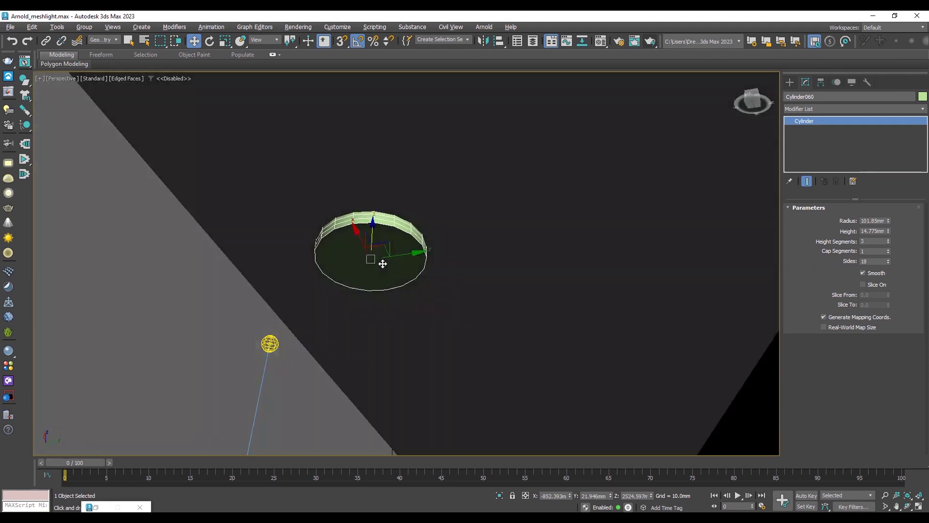
scroll(382, 262, "up", 3)
right_click(388, 221)
mouse_move(407, 340)
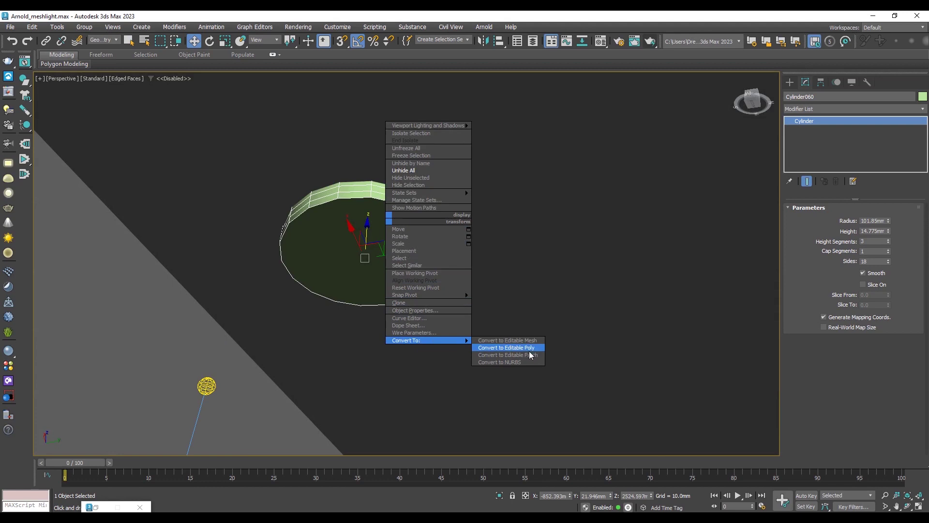
left_click(528, 348)
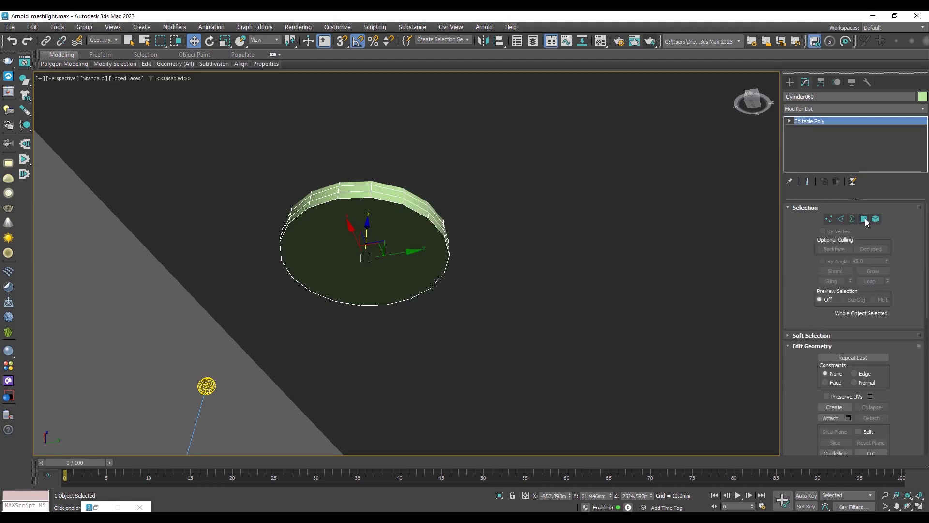
Step: Select the cylinder's cap polygon and scale it down to 92%
left_click(864, 218)
left_click(344, 229)
key("r")
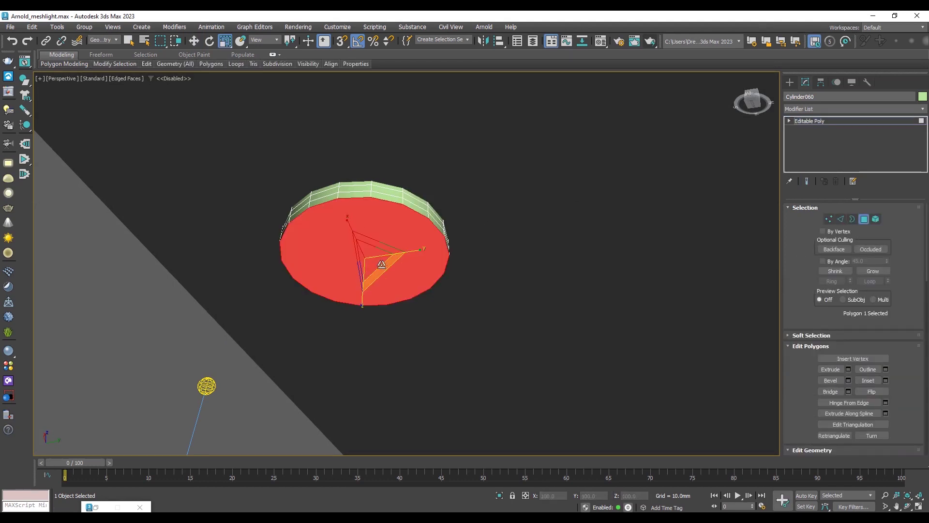
left_click_drag(369, 253, 363, 260)
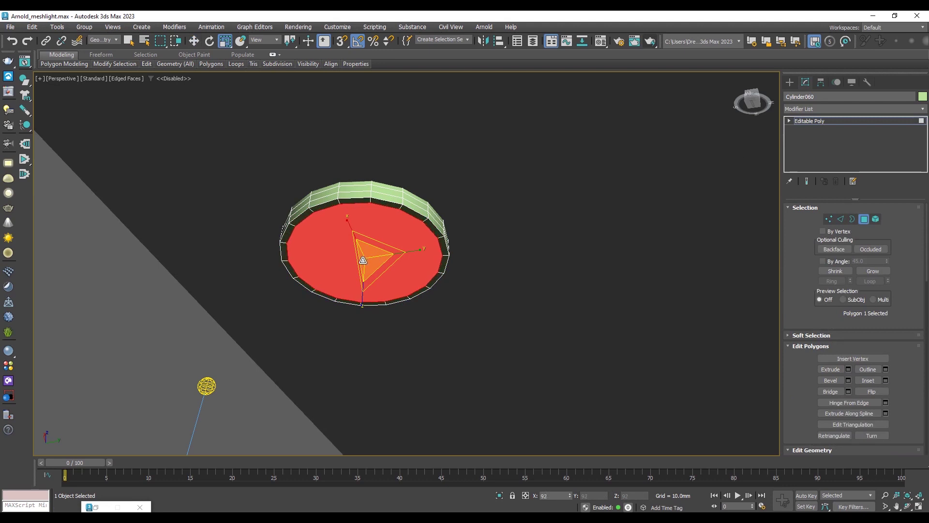
key("w")
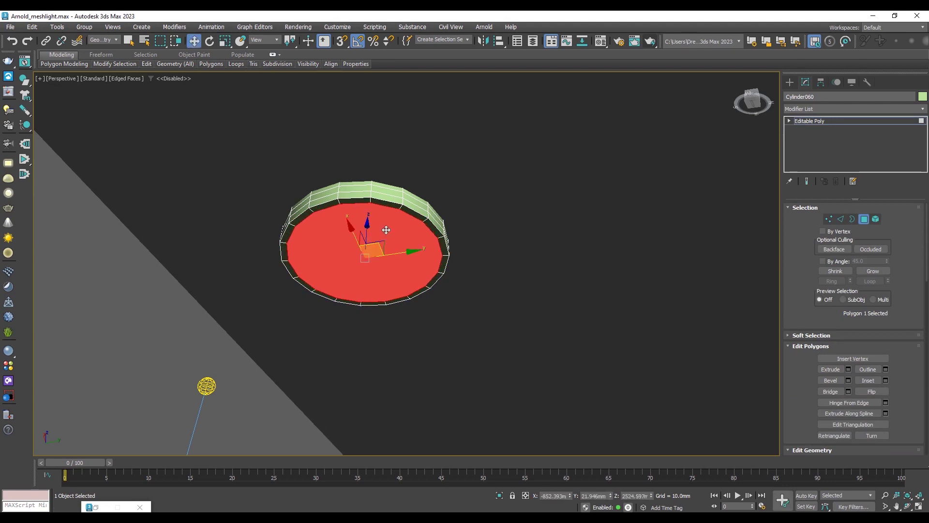
Step: Detach the cap face as a separate disc object and reselect the cylinder
left_click(788, 81)
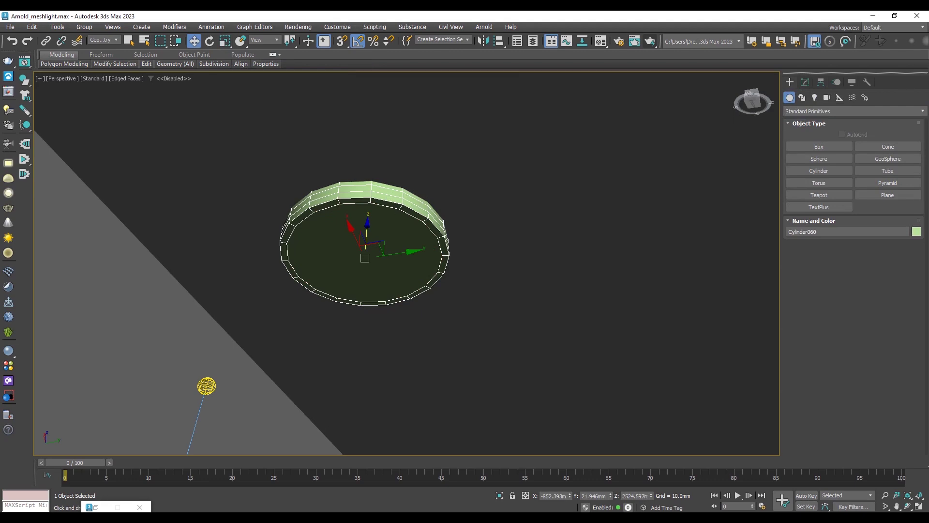
right_click(398, 210)
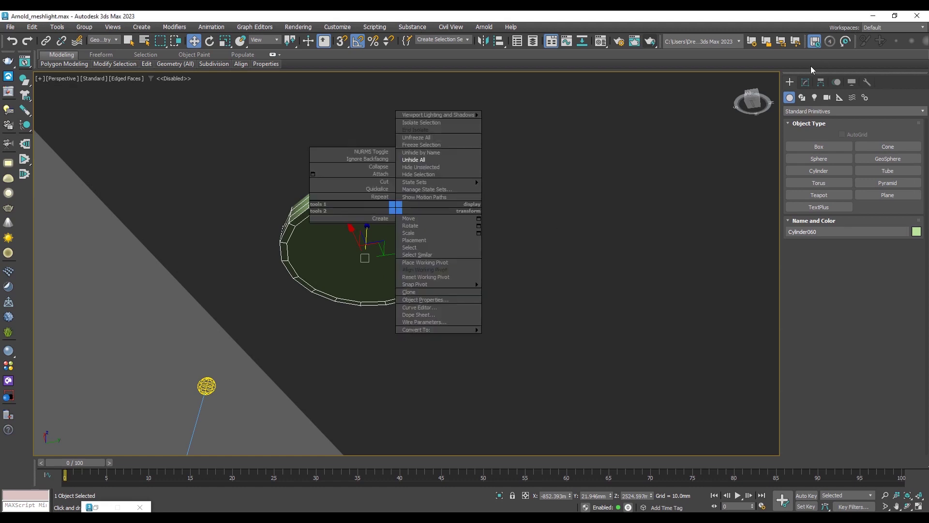
left_click(532, 336)
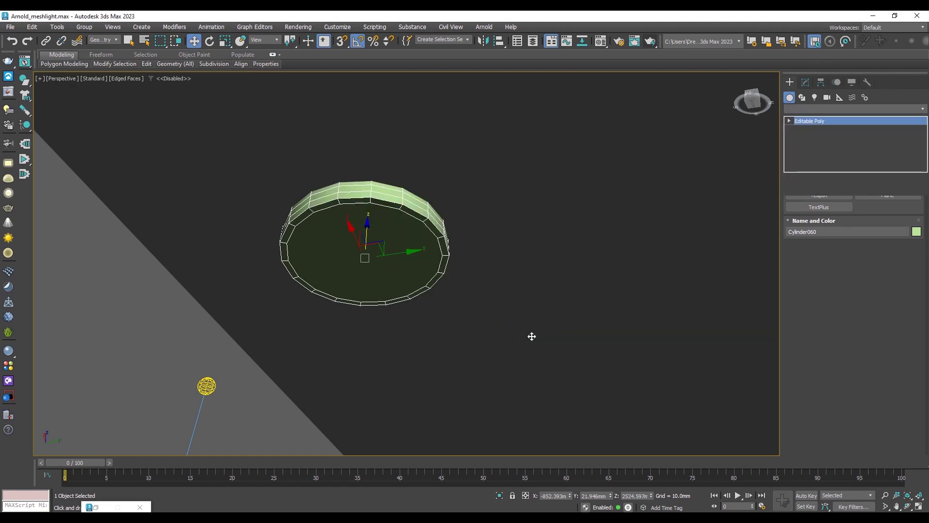
left_click(863, 218)
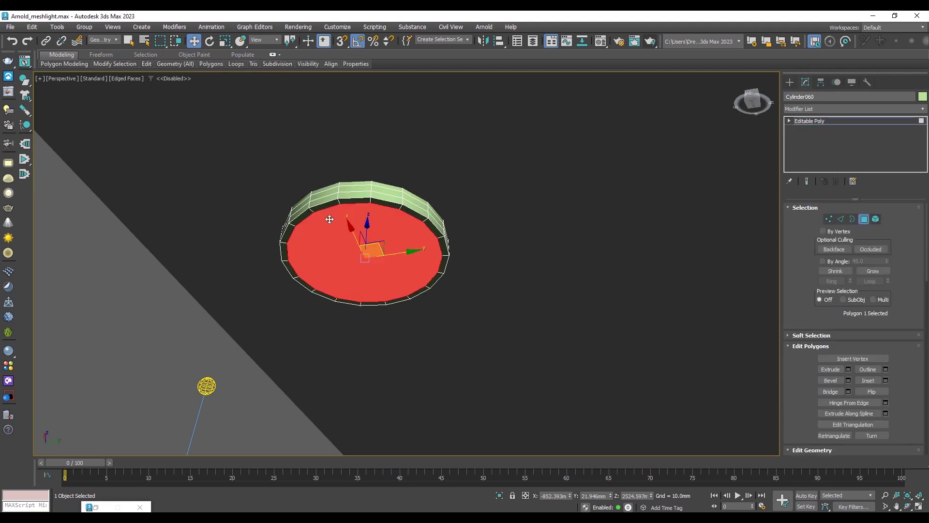
left_click_drag(809, 384, 815, 303)
scroll(814, 304, "down", 2)
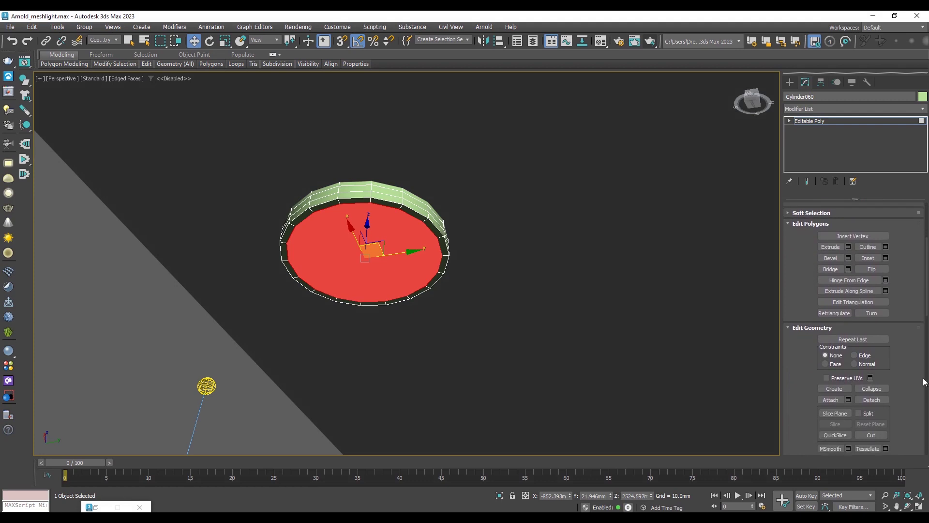
left_click(881, 399)
left_click(501, 273)
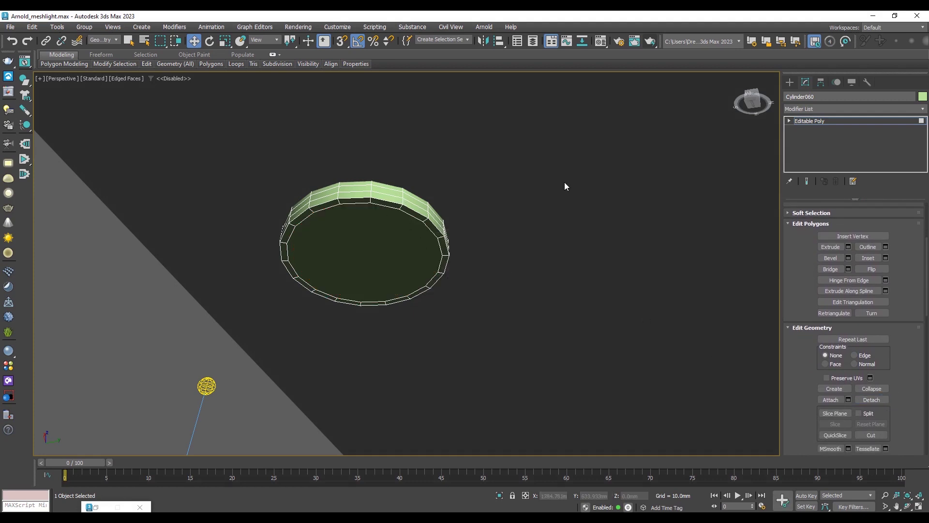
left_click(790, 81)
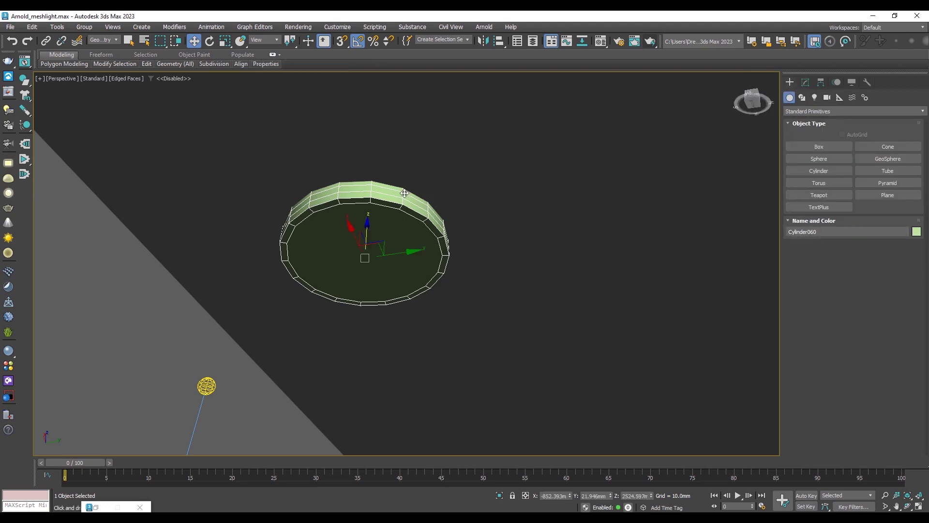
left_click(475, 202)
left_click(392, 202)
Step: Make the second Material Editor slot a Standard Surface material
key("m")
left_click(178, 100)
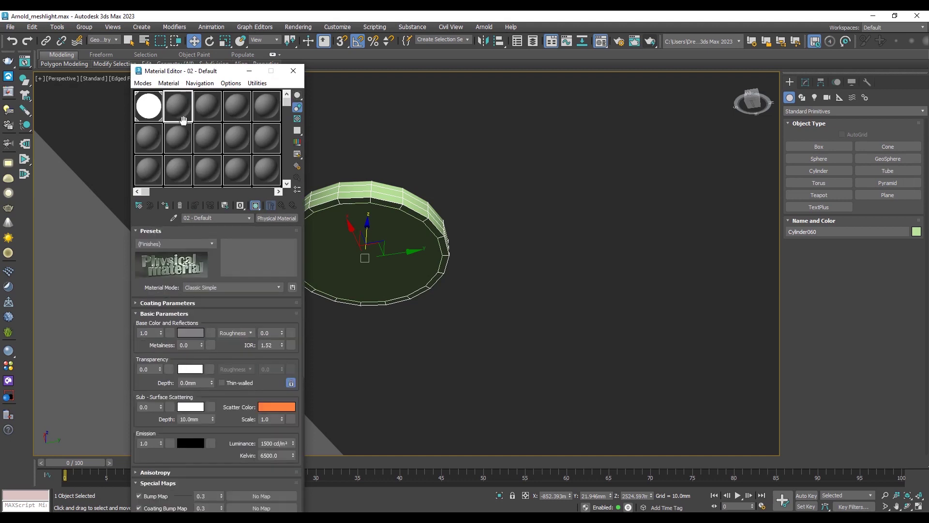
left_click(276, 218)
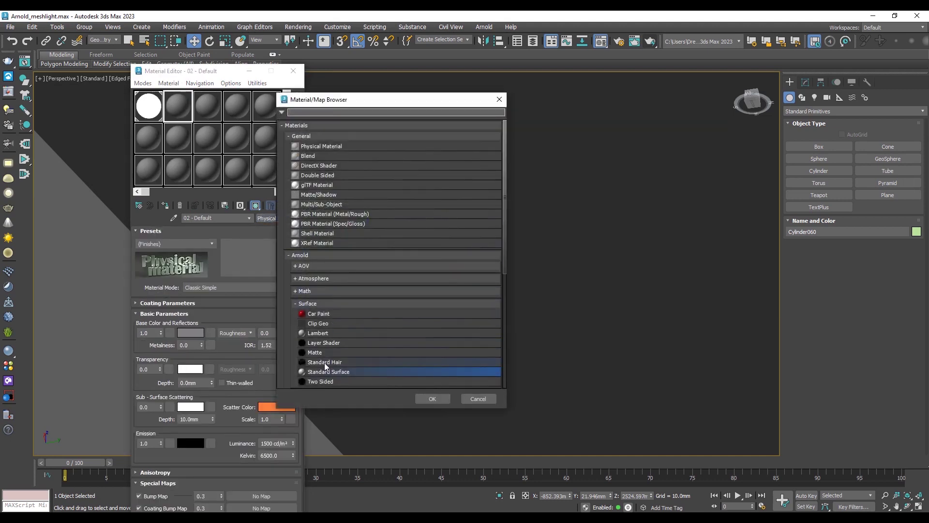
double_click(329, 371)
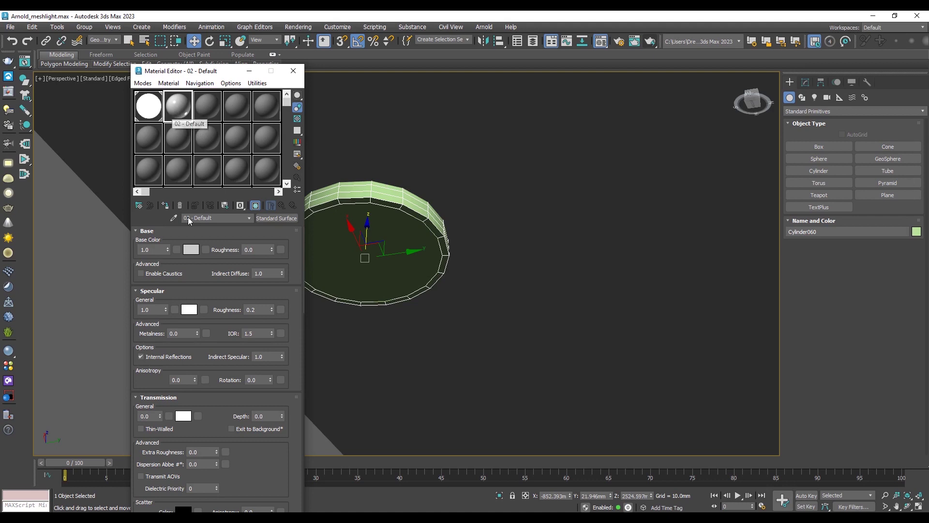
Step: Set a dark grey base colour and specular weight 0.3, and assign it to the cylinder
left_click(191, 249)
left_click_drag(180, 201, 139, 200)
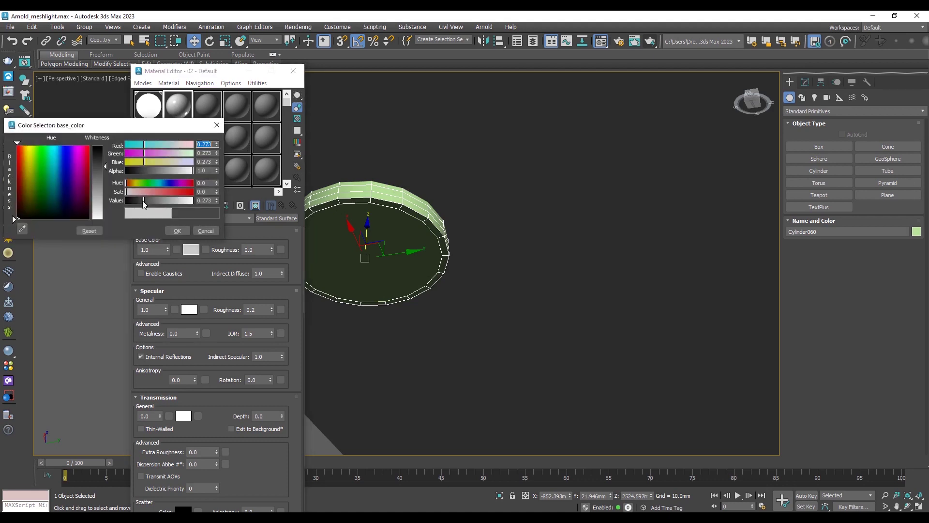
left_click(178, 231)
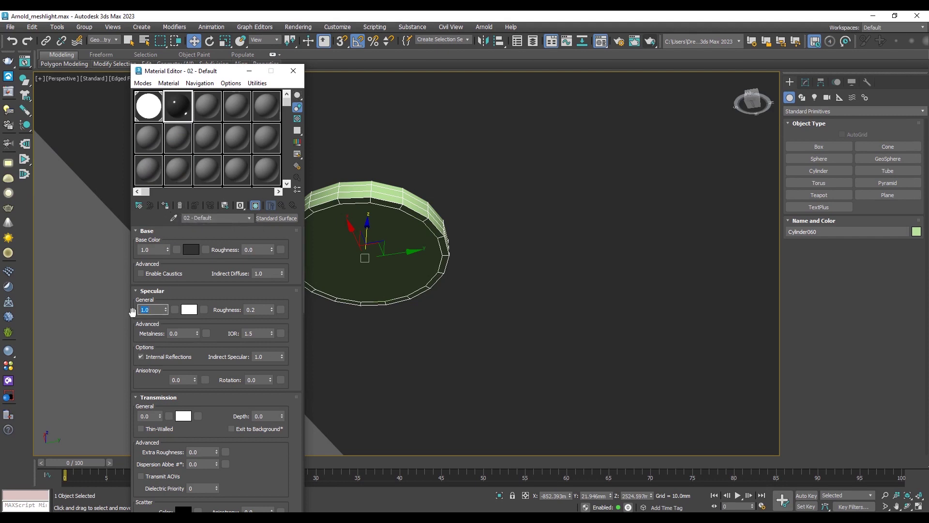
type("3")
key("Return")
left_click(166, 206)
Step: Make a new Standard Surface material in slot 3 named 'pocket light'
left_click(216, 111)
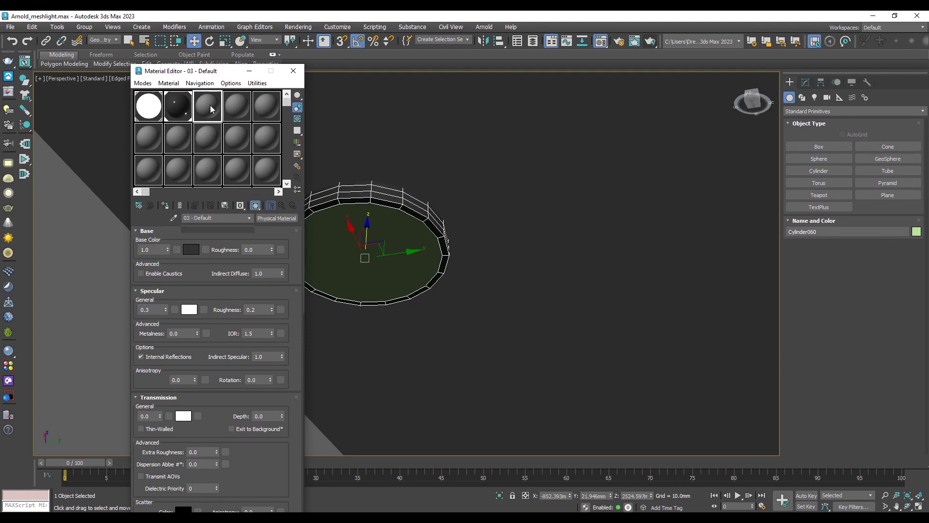
left_click(276, 219)
double_click(334, 371)
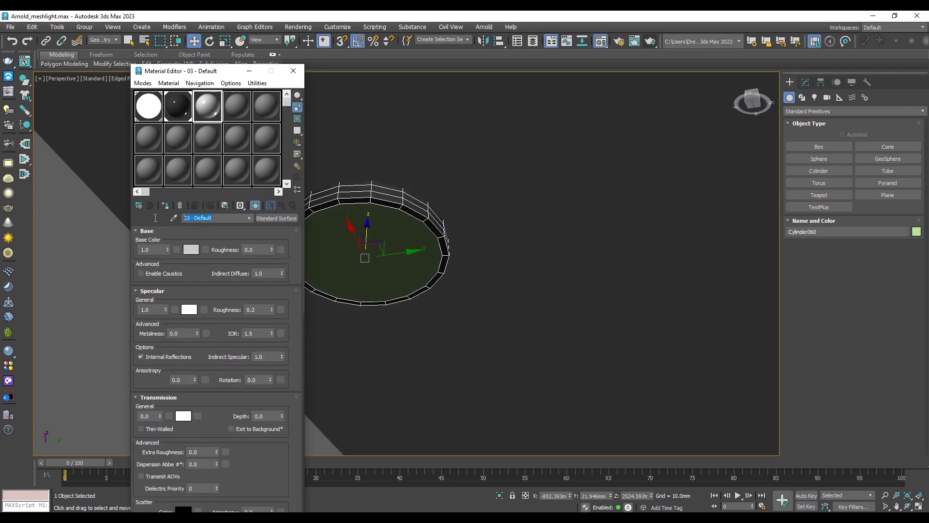
type("light")
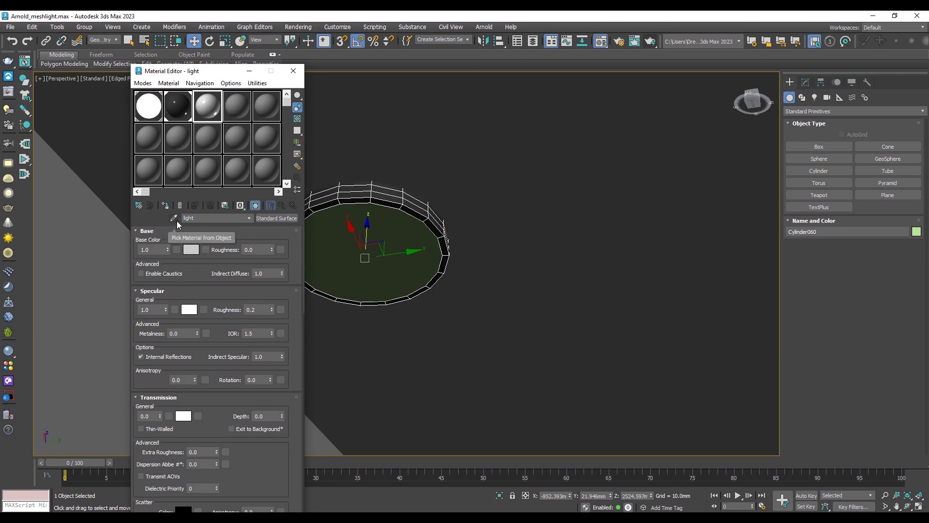
type("pocket")
Step: Set the pocket light material's emission weight to 1.0
scroll(213, 402, "down", 5)
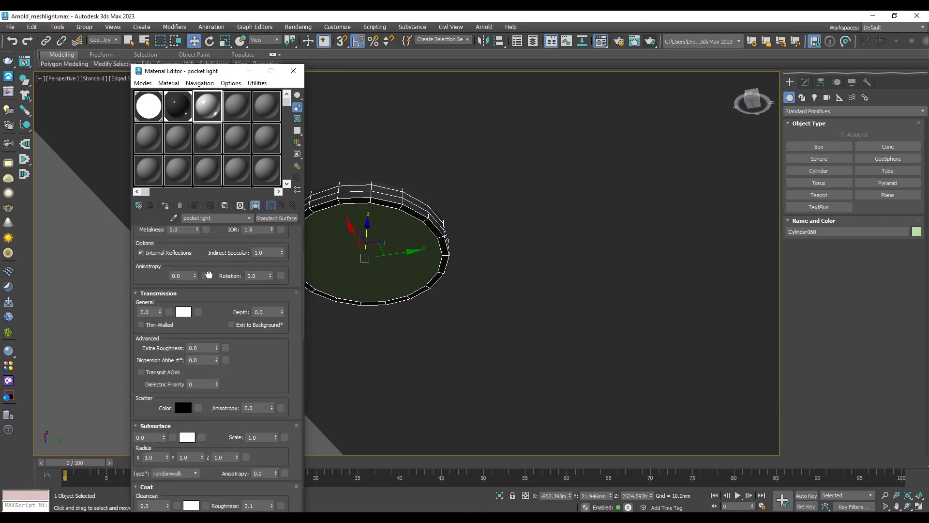
scroll(213, 401, "down", 2)
scroll(208, 434, "down", 3)
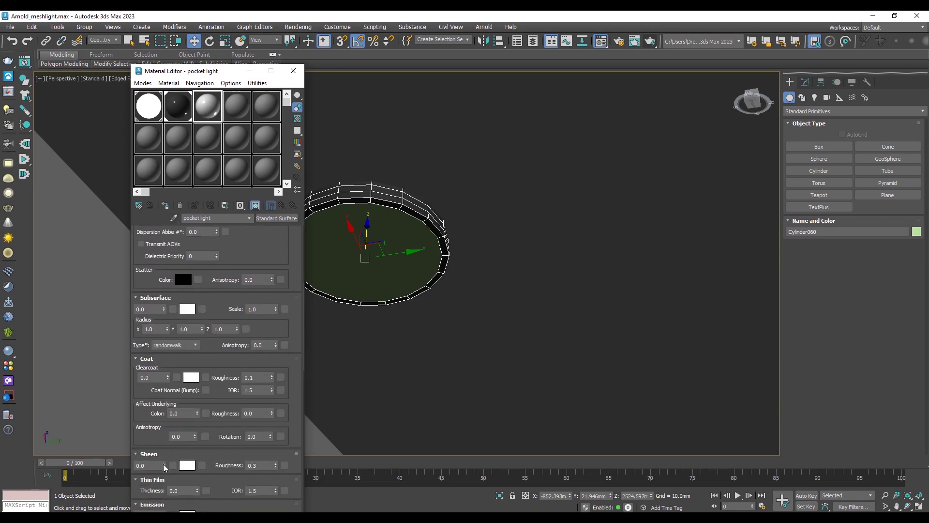
scroll(192, 457, "down", 1)
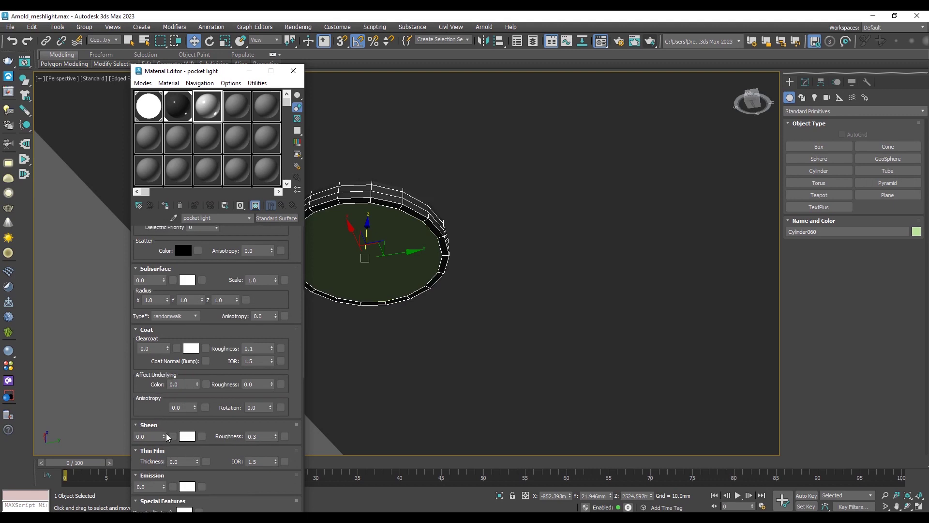
double_click(136, 487)
type("1")
key("Return")
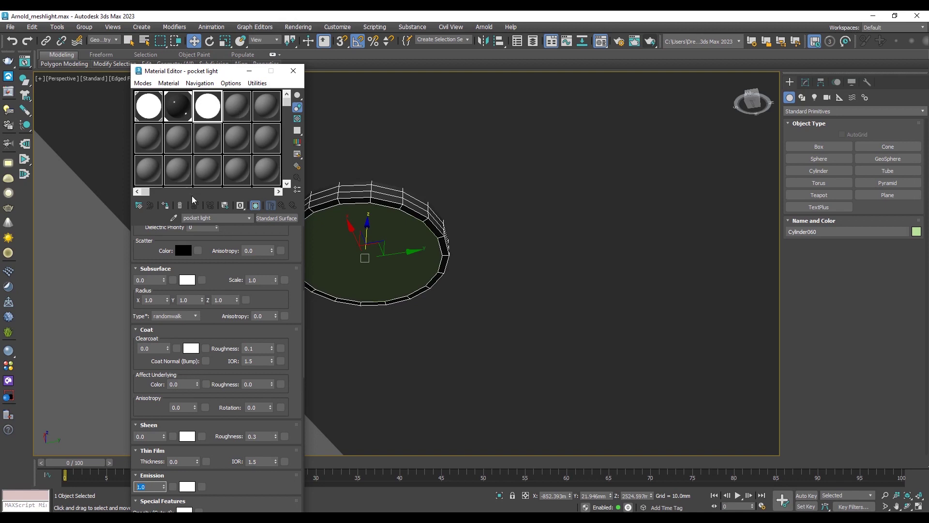
Step: Assign pocket light to the detached disc Object042 and close the Material Editor
left_click(404, 226)
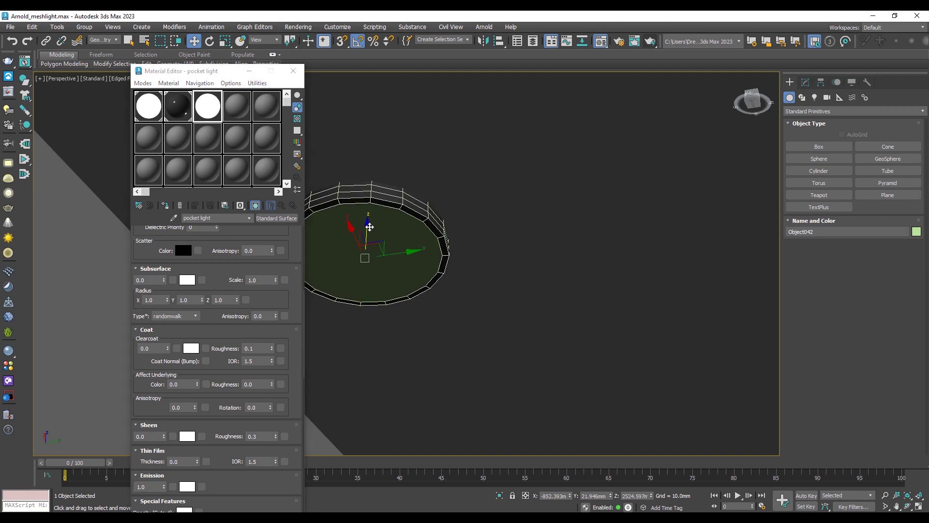
left_click(360, 237)
left_click(172, 207)
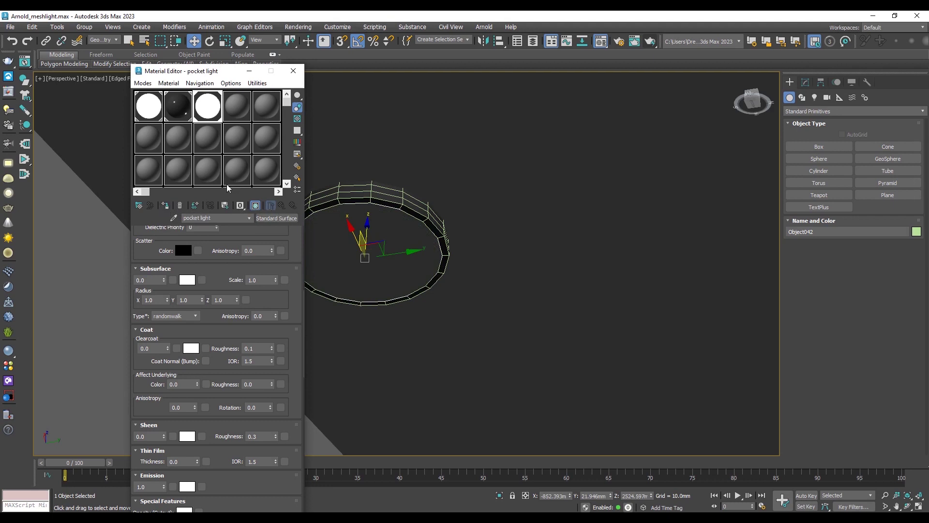
left_click(293, 71)
Step: Render from below the ceiling fixture to check the white-glowing pocket light disc, then close the render
mouse_move(342, 274)
middle_mouse_down("alt")
mouse_move(321, 278)
mouse_move(366, 309)
mouse_move(363, 292)
mouse_move(405, 276)
mouse_move(401, 283)
middle_mouse_up("alt")
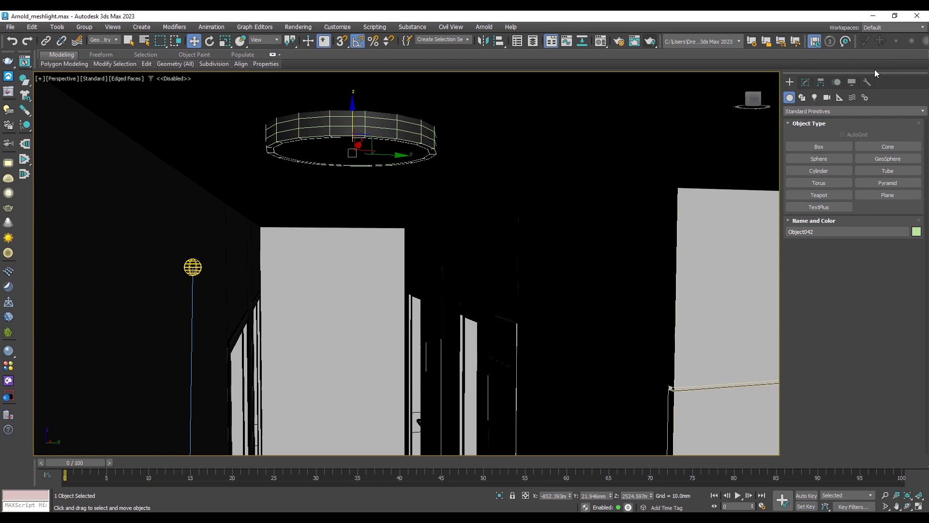
middle_click_drag(466, 162, 460, 153, "alt")
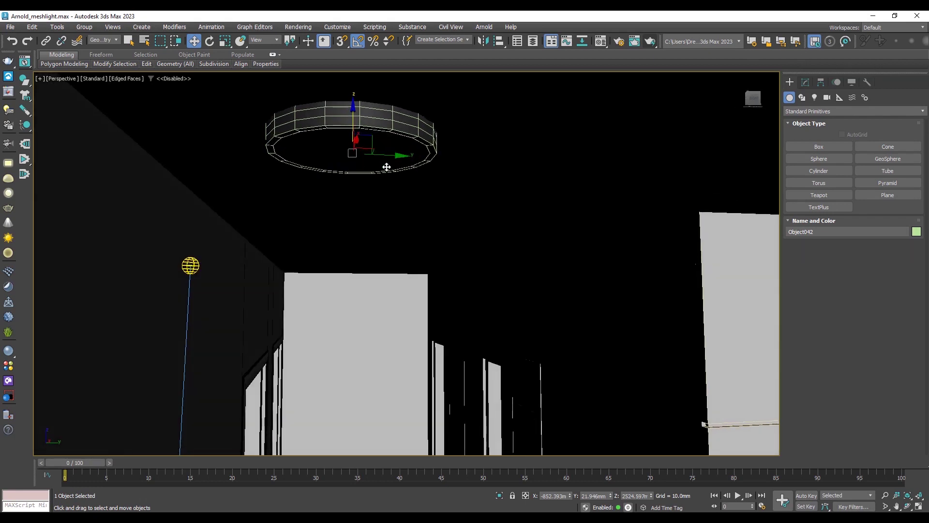
left_click(651, 44)
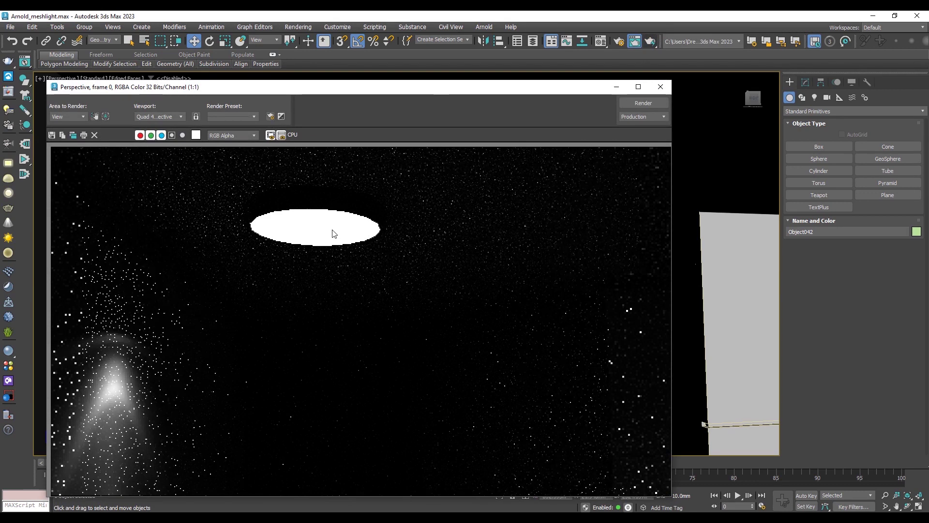
scroll(336, 249, "down", 1)
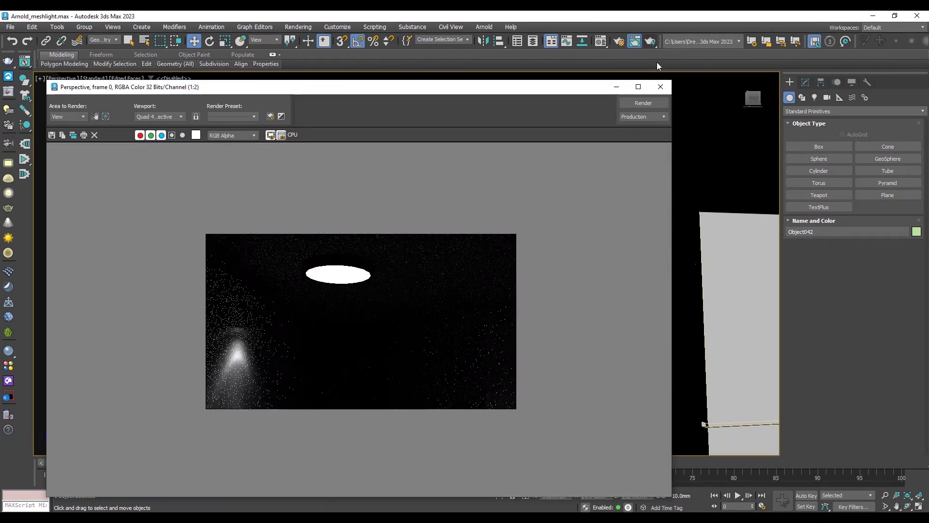
left_click(661, 88)
key("shift+q")
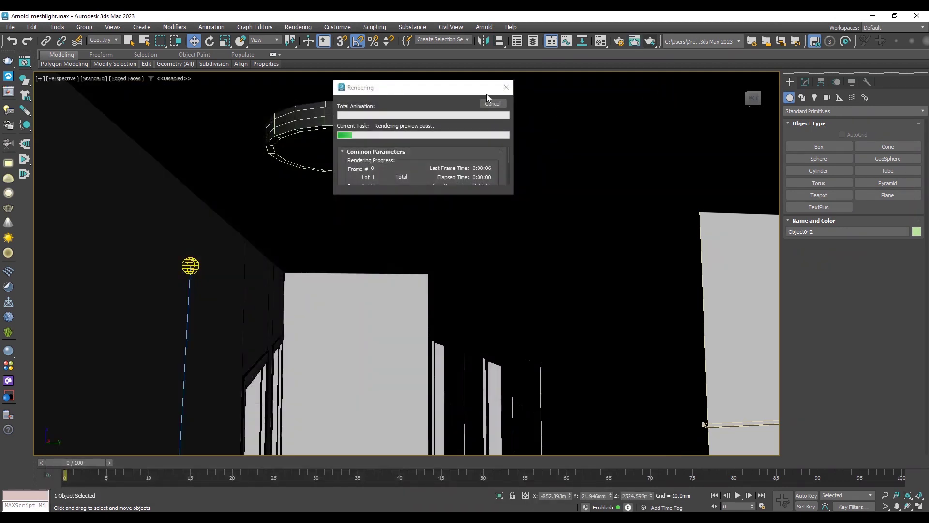
Step: Frame the perspective view facing the wall below the pocket-light disc
scroll(411, 245, "up", 3)
scroll(442, 271, "up", 3)
scroll(415, 276, "up", 3)
scroll(392, 279, "down", 4)
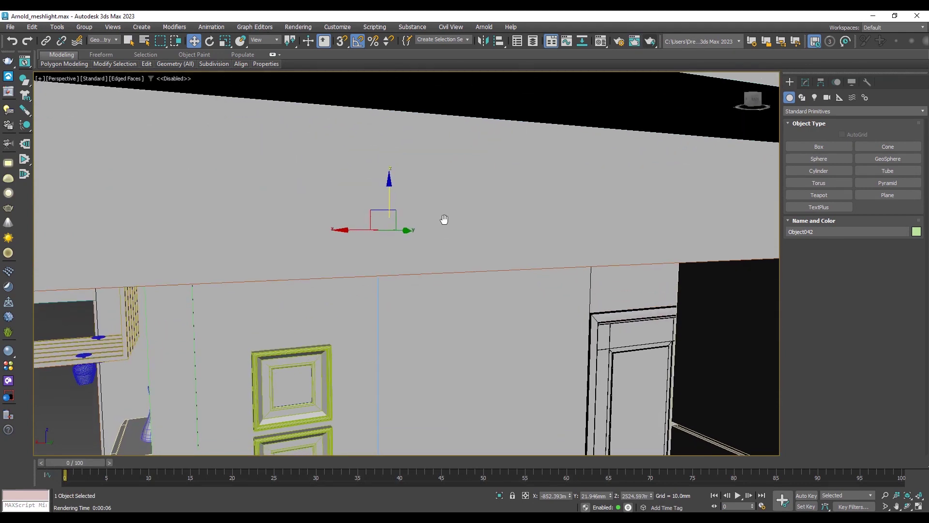
mouse_move(466, 250)
middle_mouse_down()
mouse_move(516, 170)
mouse_move(525, 216)
middle_mouse_up()
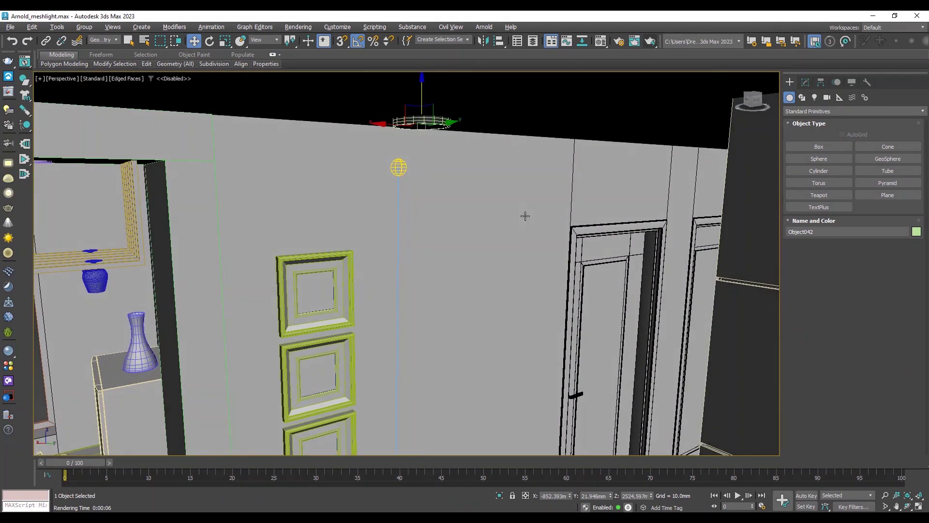
middle_click_drag(565, 168, 552, 158, "alt")
Step: Render the wall view and inspect the glowing disc and beam at 1:2 and 1:1
left_click(652, 43)
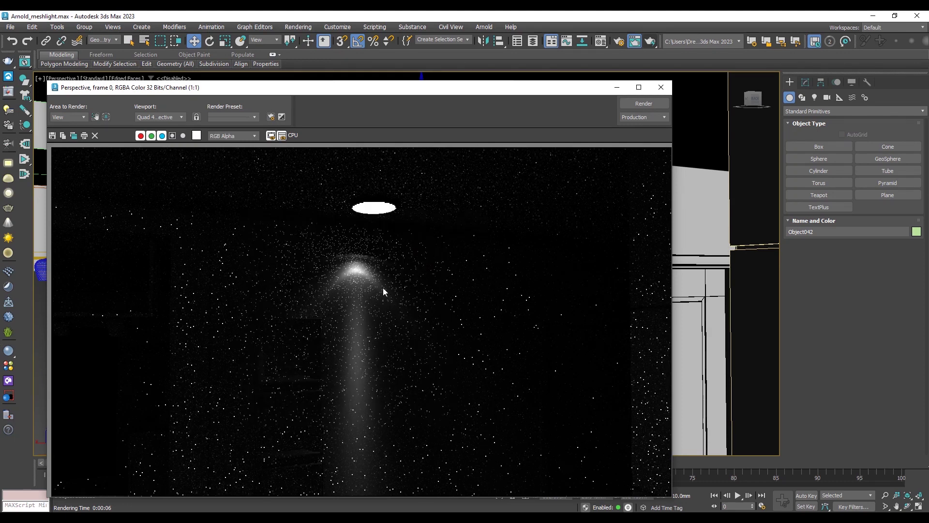
scroll(422, 246, "down", 1)
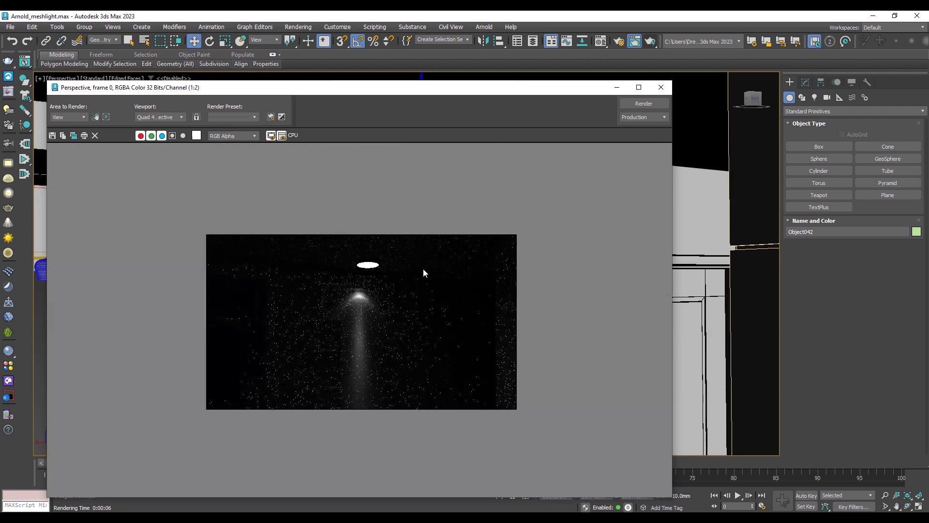
scroll(406, 318, "up", 1)
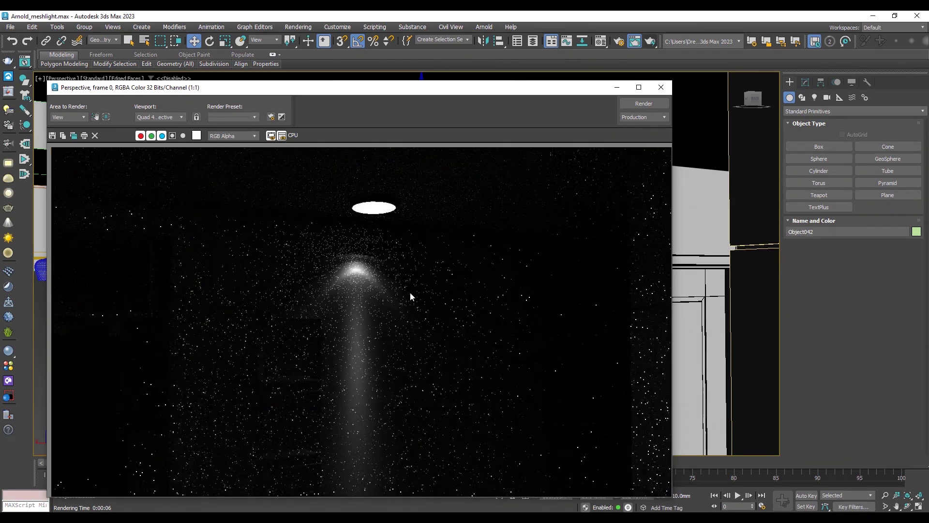
Step: Cancel the unwanted re-render and frame the whole kitchen in the perspective view
left_click(650, 104)
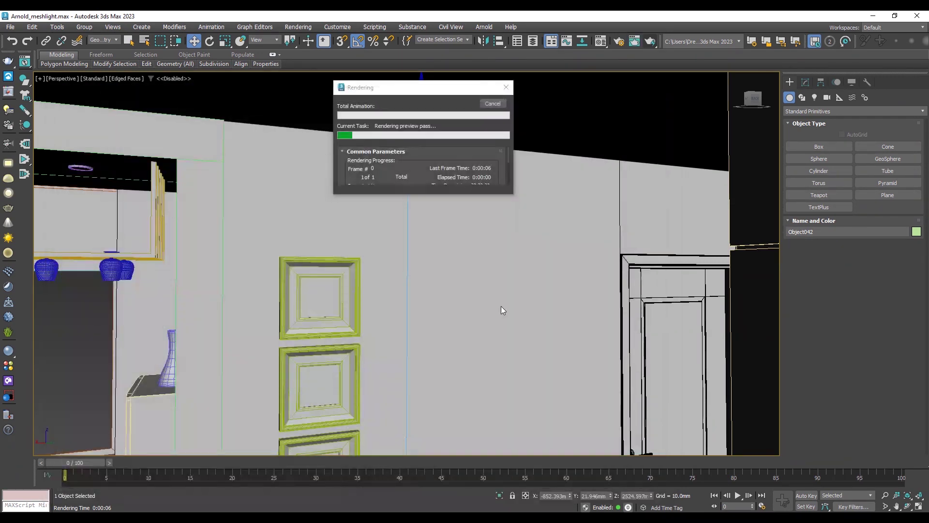
left_click(492, 103)
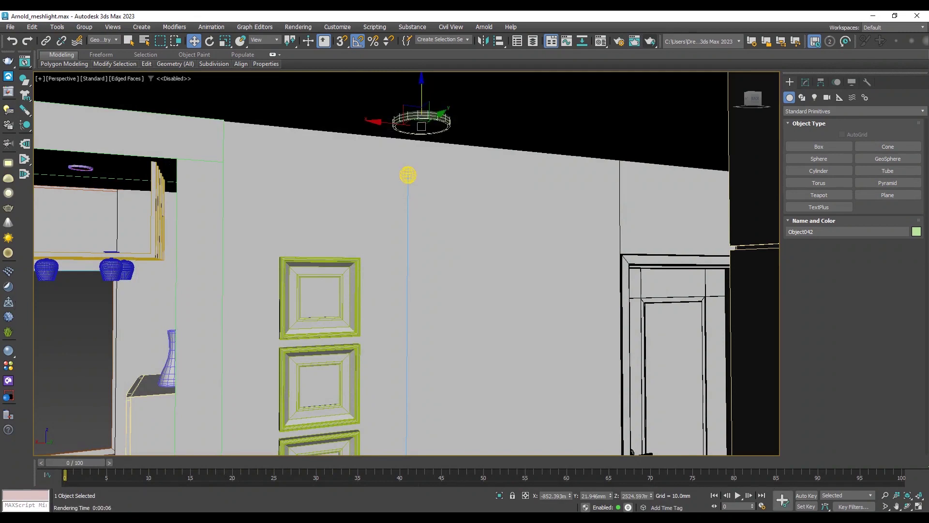
scroll(446, 294, "down", 5)
scroll(498, 326, "up", 1)
scroll(496, 325, "up", 1)
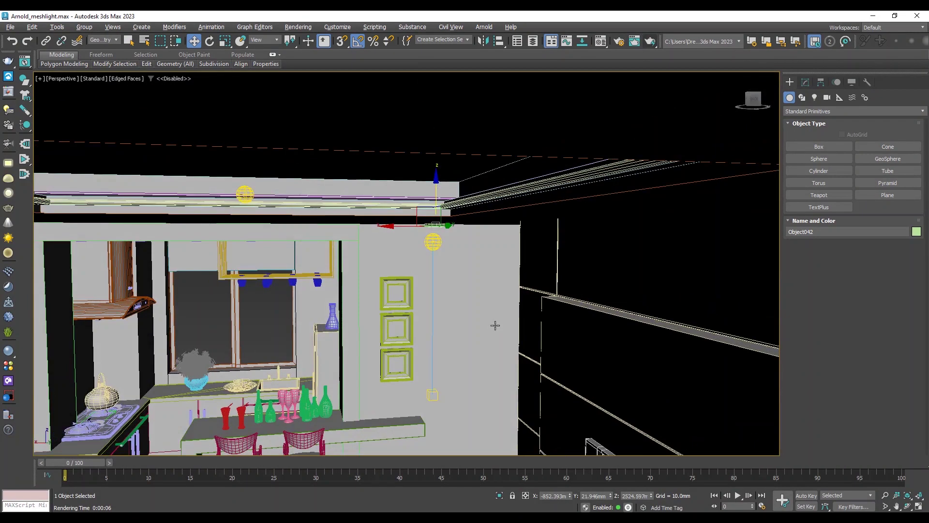
middle_click_drag(495, 326, 491, 305)
scroll(491, 305, "up", 1)
scroll(491, 304, "up", 1)
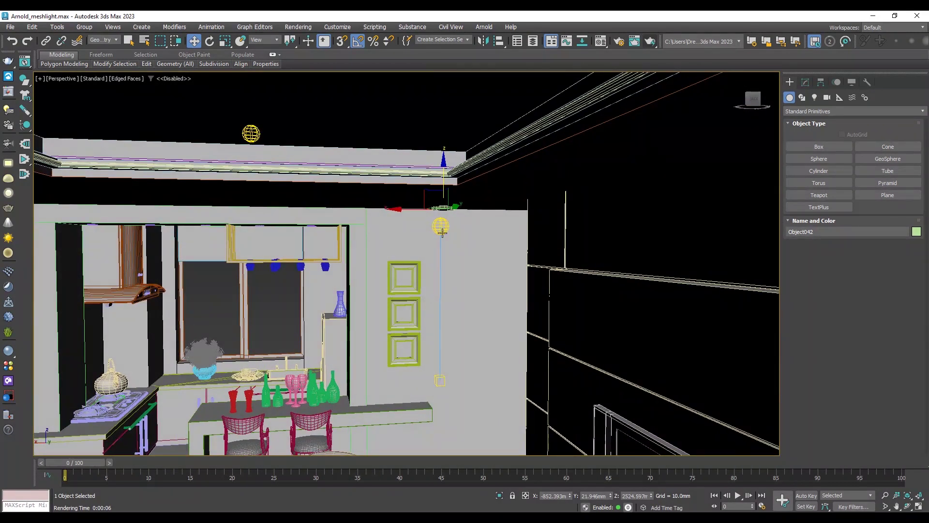
Step: Render the wider kitchen view and move the frame window up and to the right
left_click(649, 41)
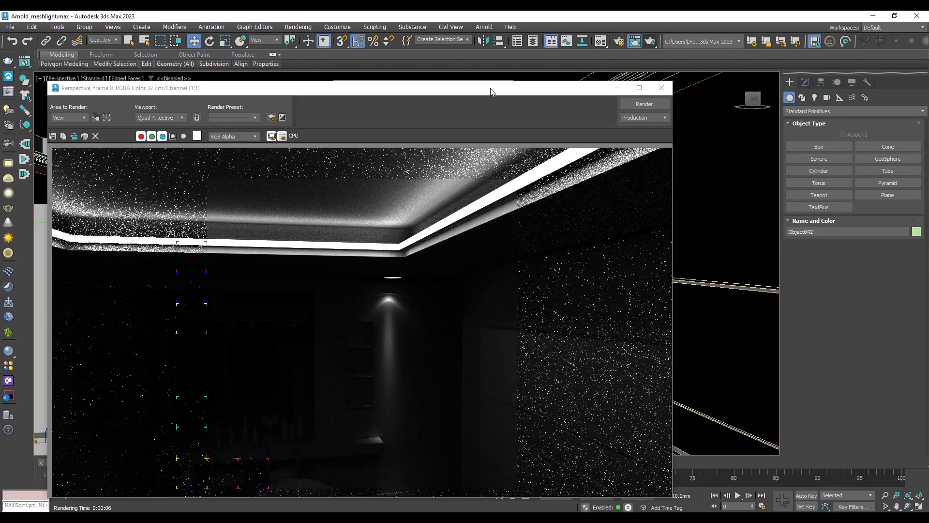
left_click_drag(489, 88, 535, 60)
scroll(510, 312, "down", 1)
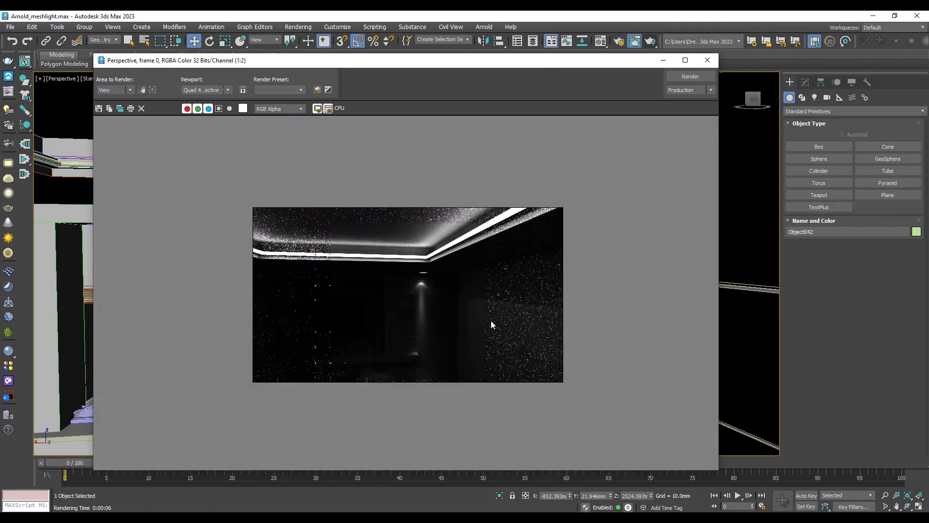